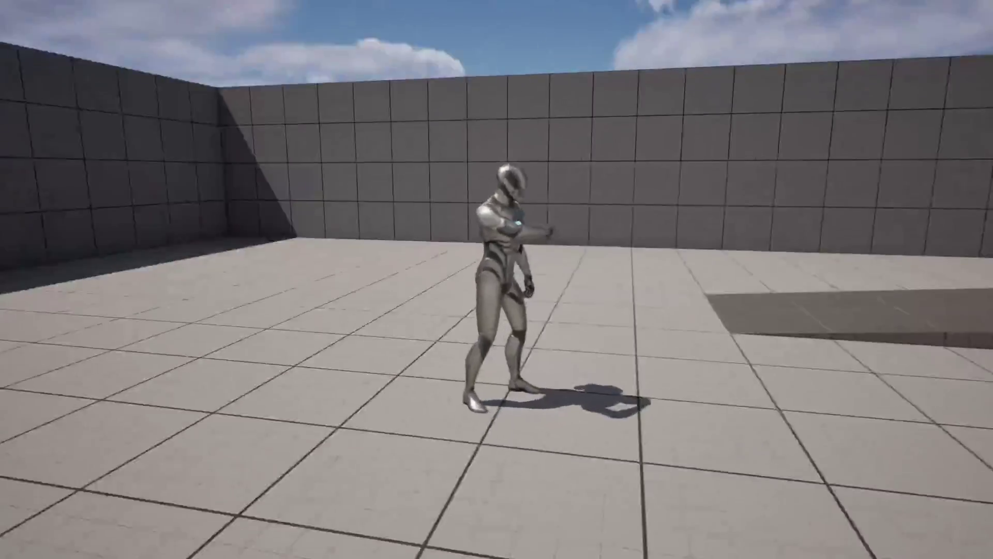
key("w")
key("w")
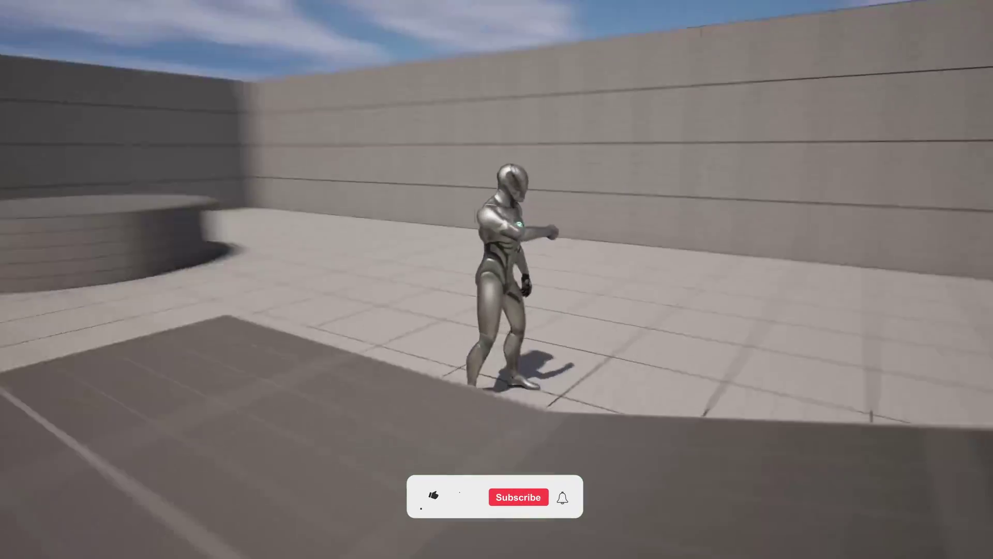
key("w")
key("w")
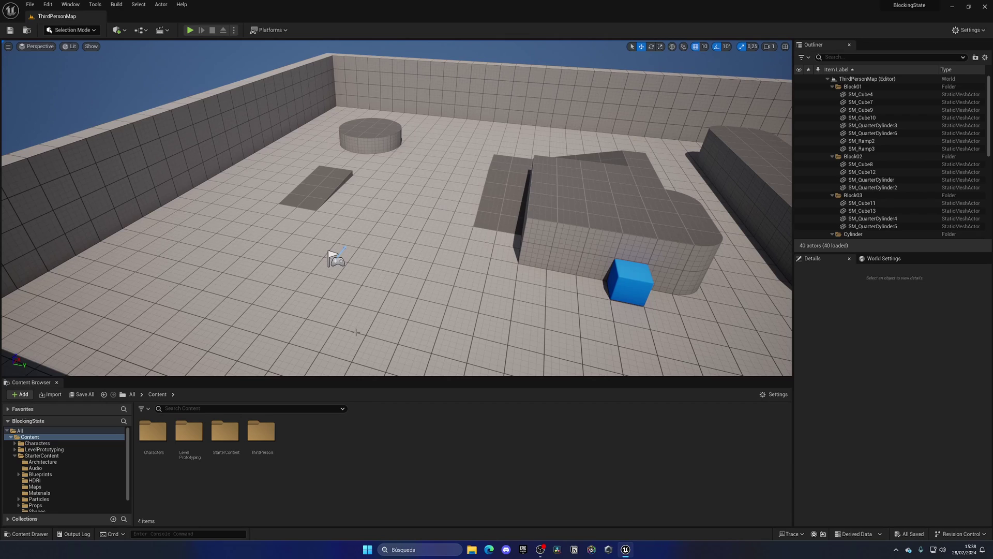
Step: Open the Actions folder under ThirdPerson/Input in the project content
double_click(261, 433)
left_click(197, 443)
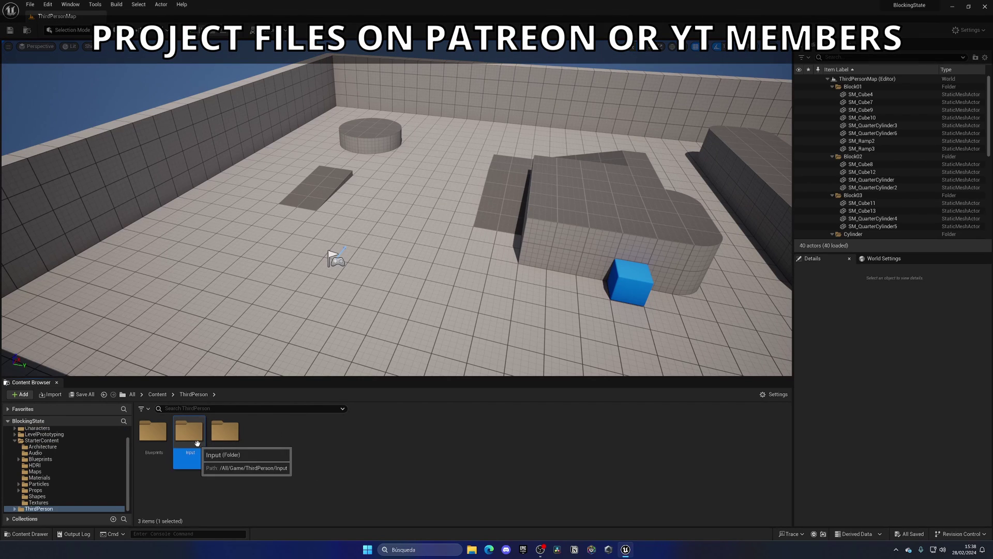
double_click(197, 442)
left_click(156, 451)
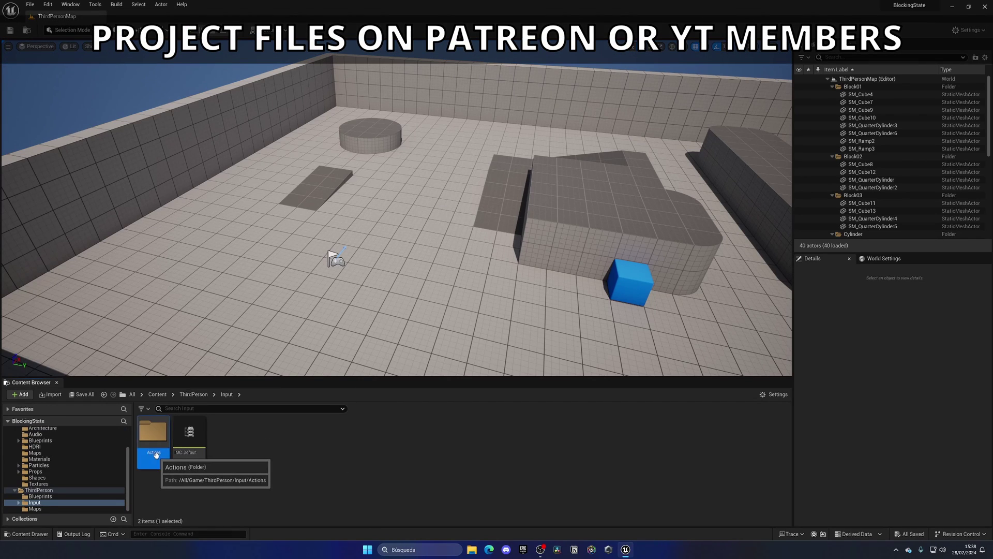
double_click(155, 451)
Step: Create an Input Action asset named IA_Block in the Actions folder and close its editor
right_click(280, 446)
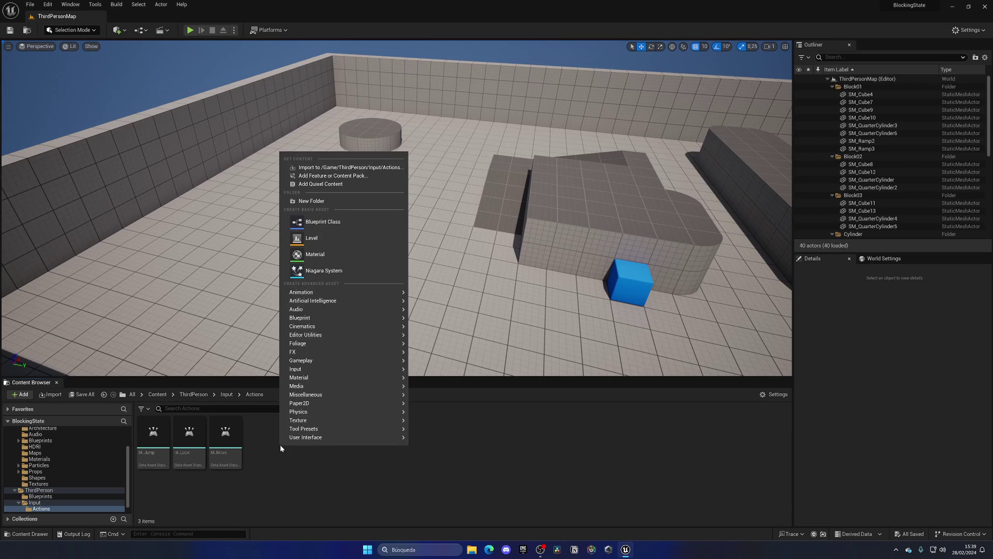
mouse_move(306, 369)
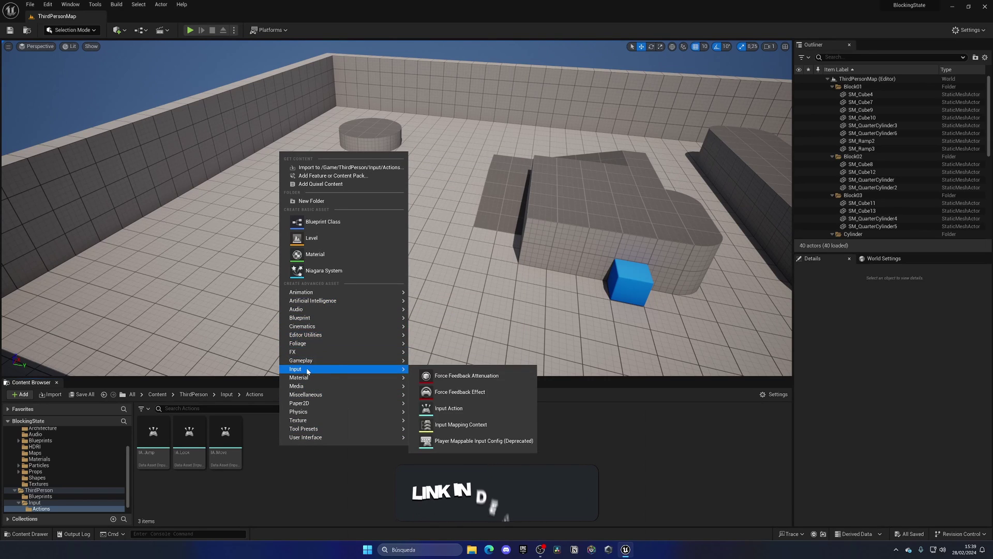
left_click(449, 409)
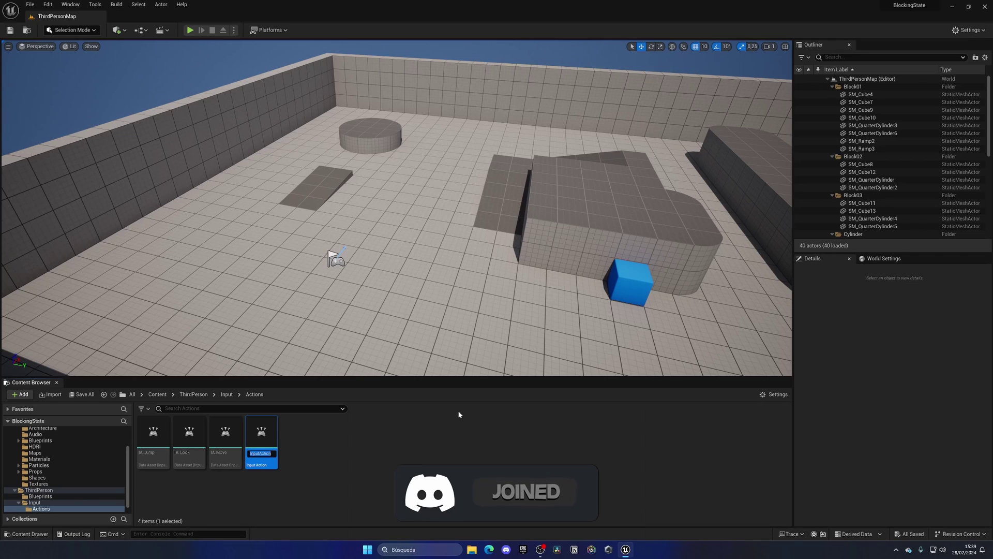
type("IA_")
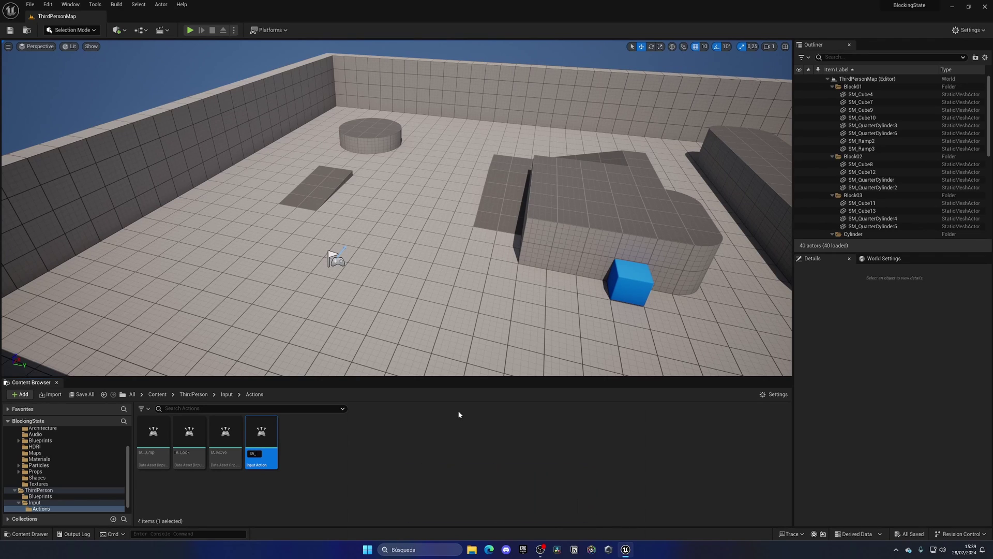
type("Block")
key("Return")
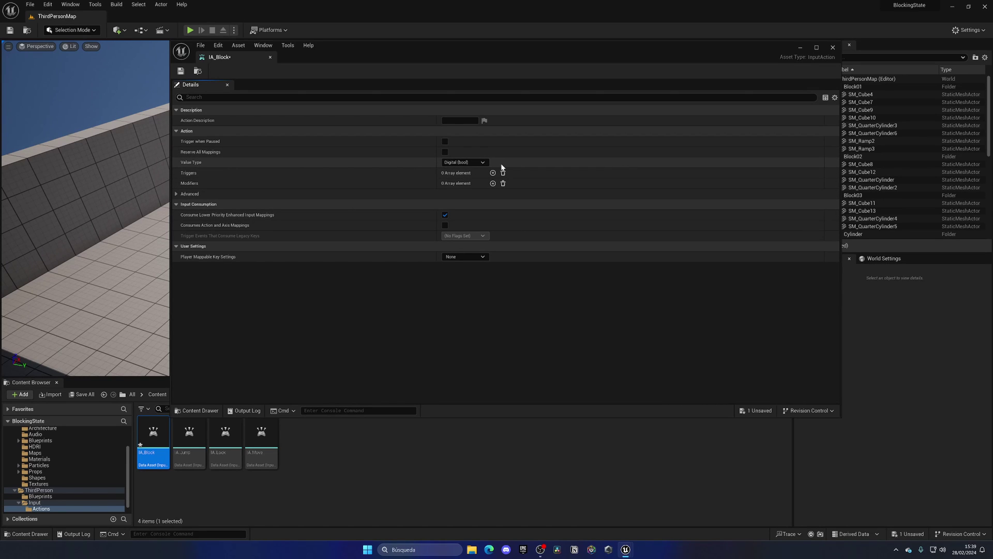
left_click(270, 57)
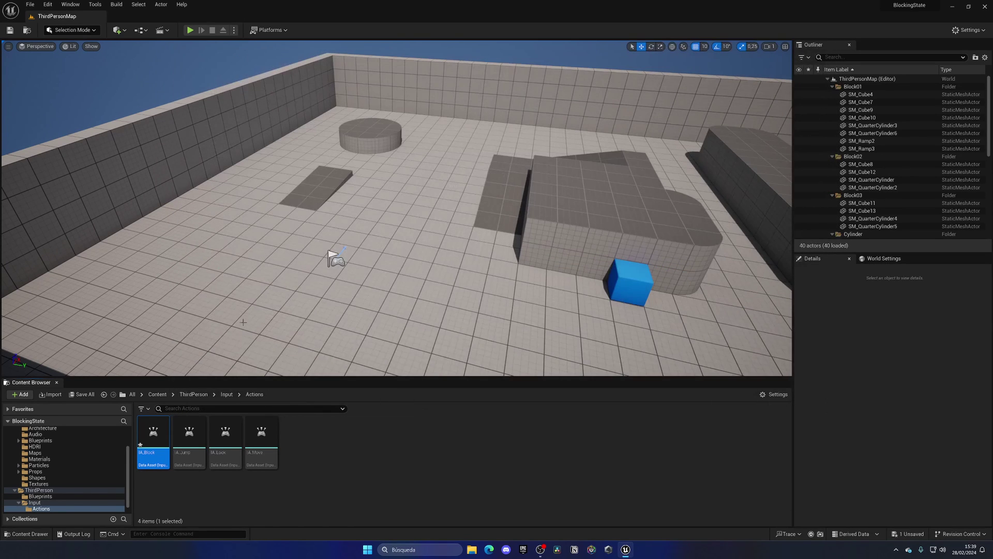
Step: Open the IMC_Default input mapping context from the Input folder and dock its editor in the main window
left_click(227, 395)
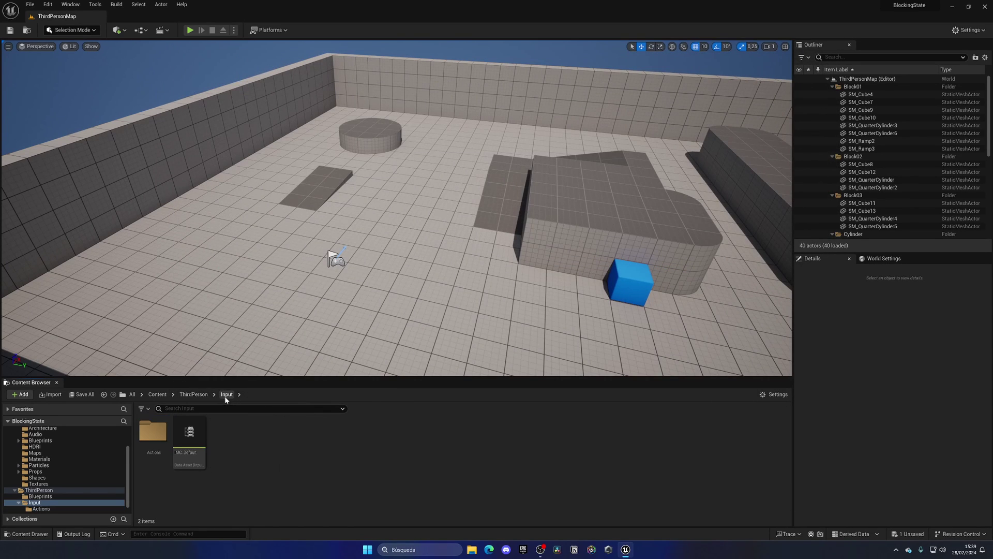
double_click(200, 438)
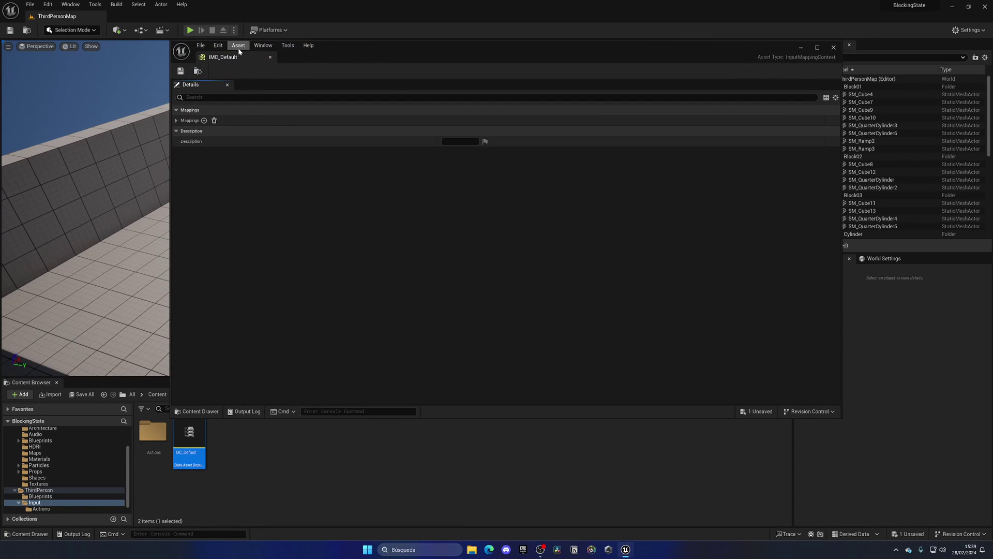
left_click_drag(235, 56, 142, 16)
Step: Add a new entry to the IMC_Default mappings and assign IA_Block to it
left_click(6, 80)
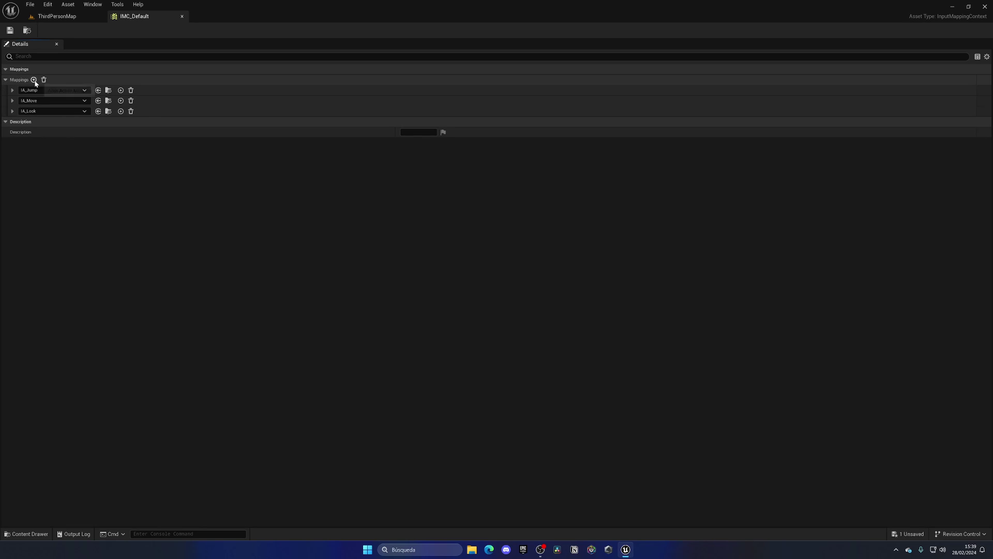
left_click(33, 79)
left_click(32, 122)
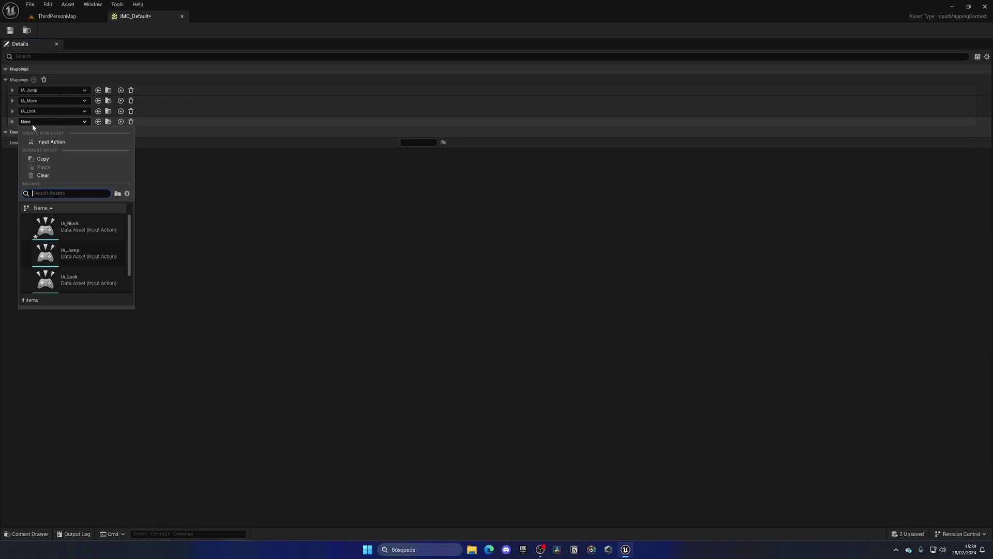
left_click(69, 227)
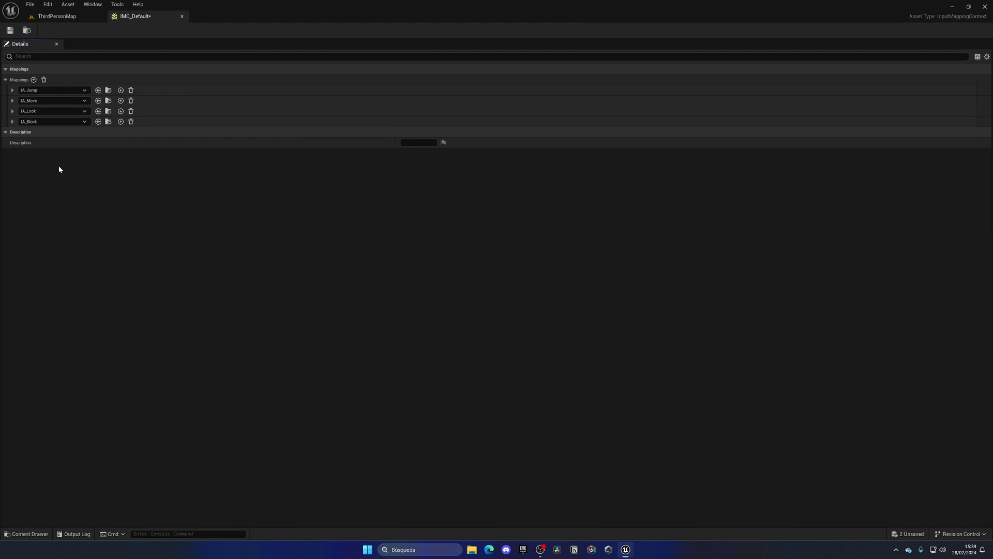
Step: Bind the IA_Block mapping to Right Mouse Button, save IMC_Default and close it
left_click(12, 122)
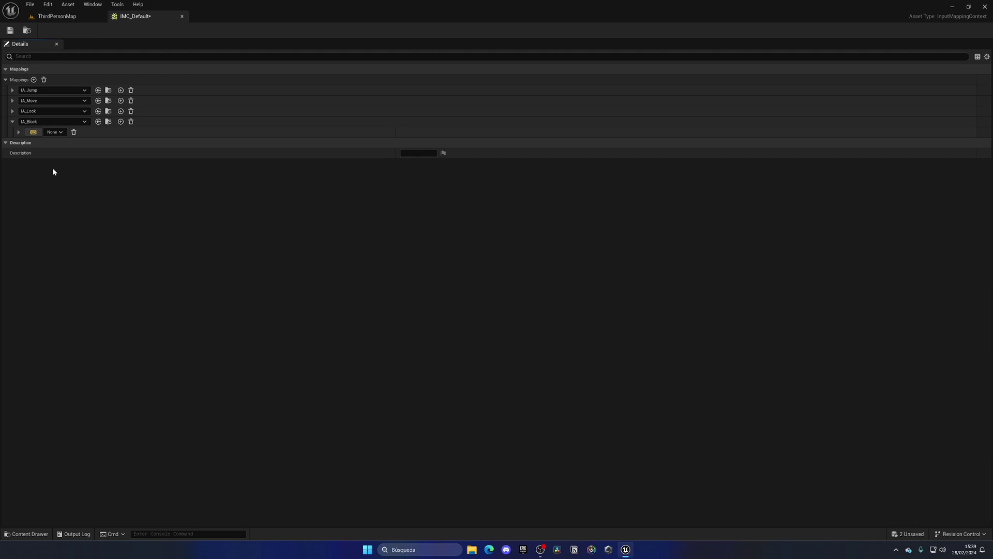
left_click(63, 134)
type("right")
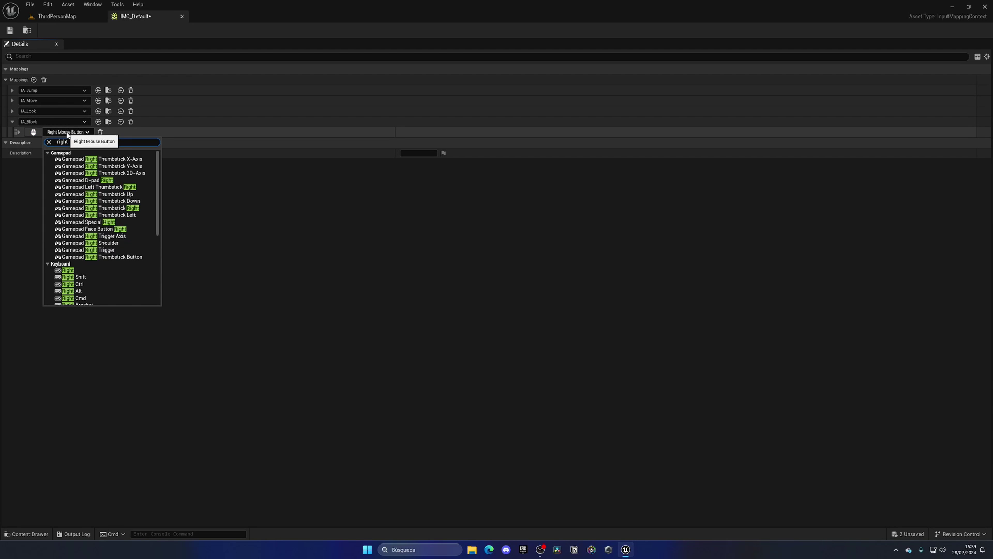
left_click(211, 212)
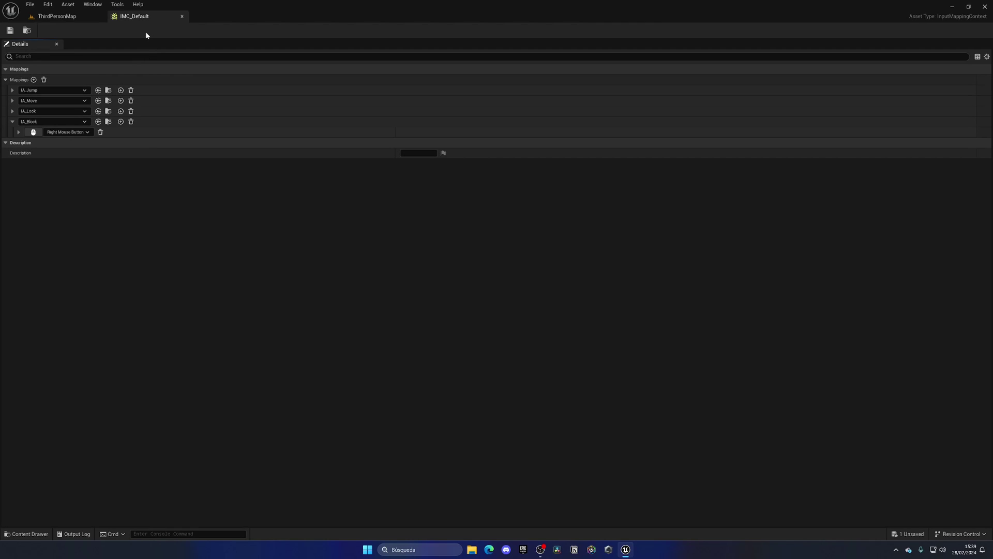
middle_click(139, 17)
Step: Open the BP_ThirdPersonCharacter blueprint from ThirdPerson/Blueprints and dock its editor in the main window
left_click(193, 394)
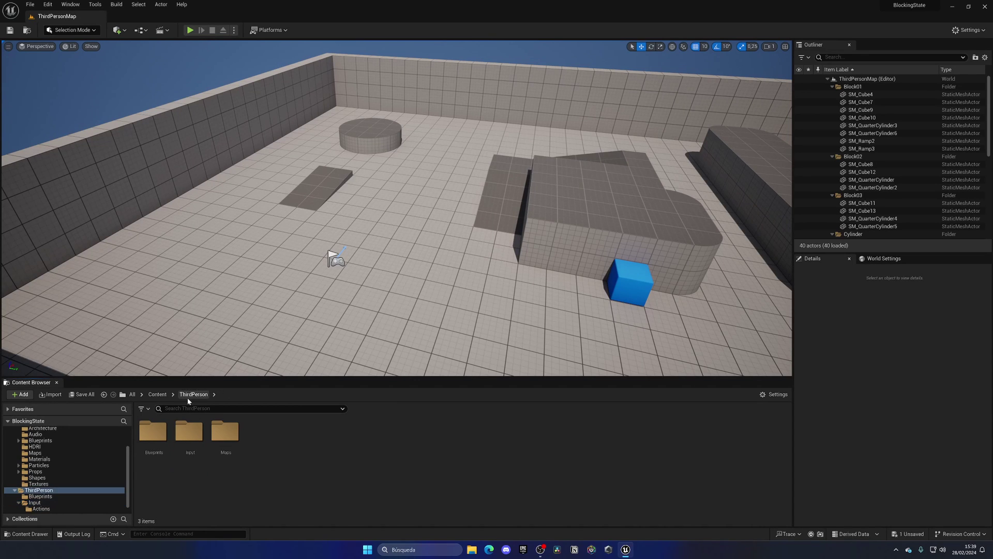
double_click(152, 430)
double_click(160, 431)
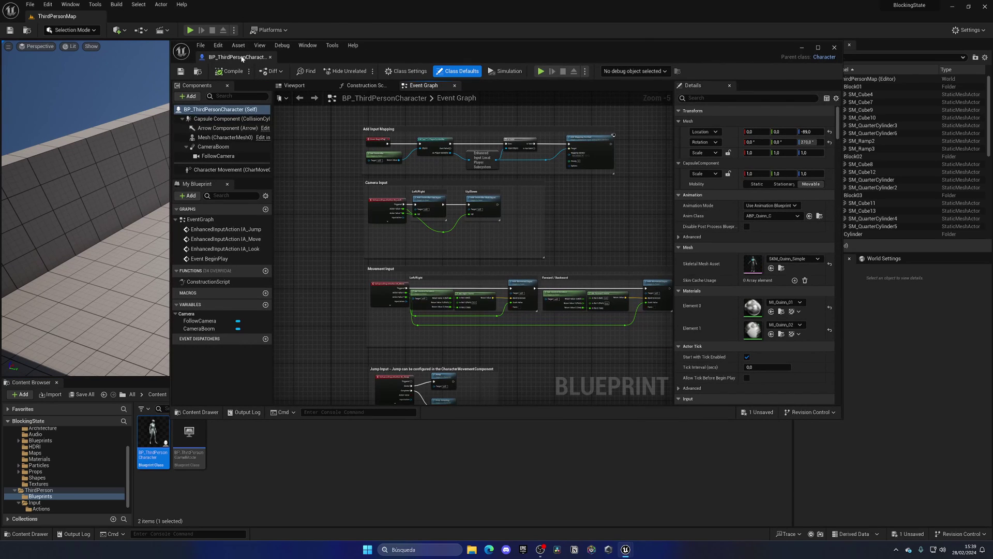
left_click_drag(242, 58, 187, 22)
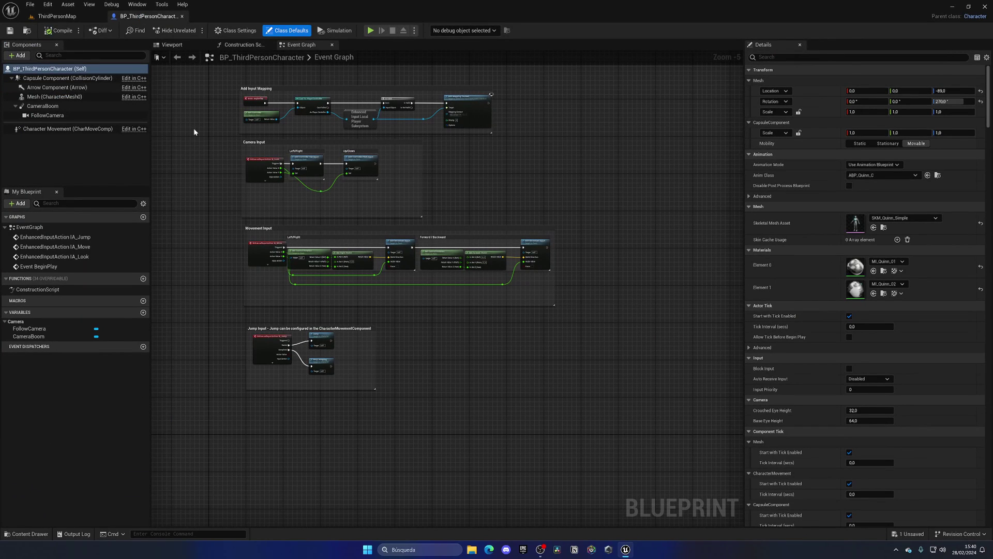
Step: Add the EnhancedInputAction IA_Block event below the jump input section of the Event Graph and expand all its pins
scroll(277, 215, "up", 5)
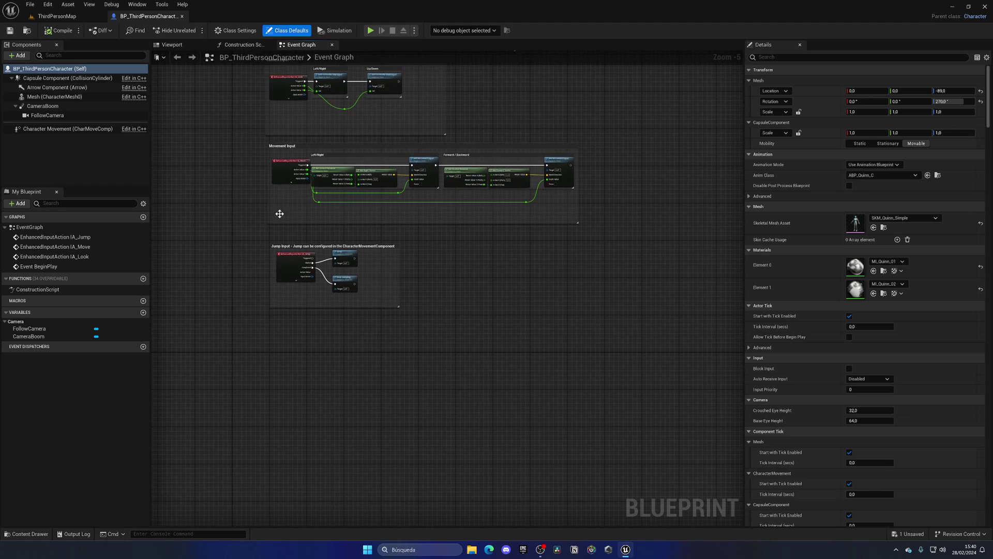
right_click_drag(283, 303, 279, 209)
right_click(274, 294)
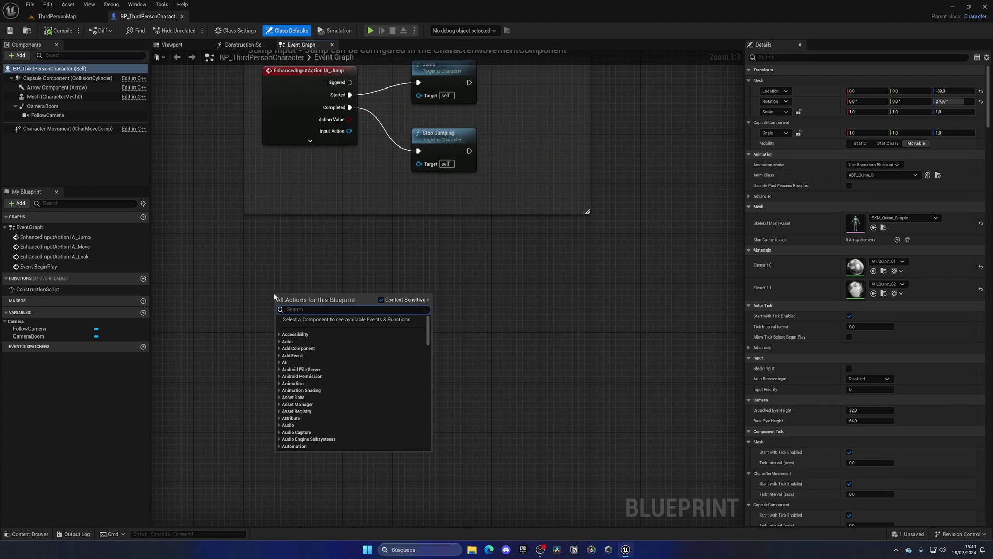
type("ia_blo")
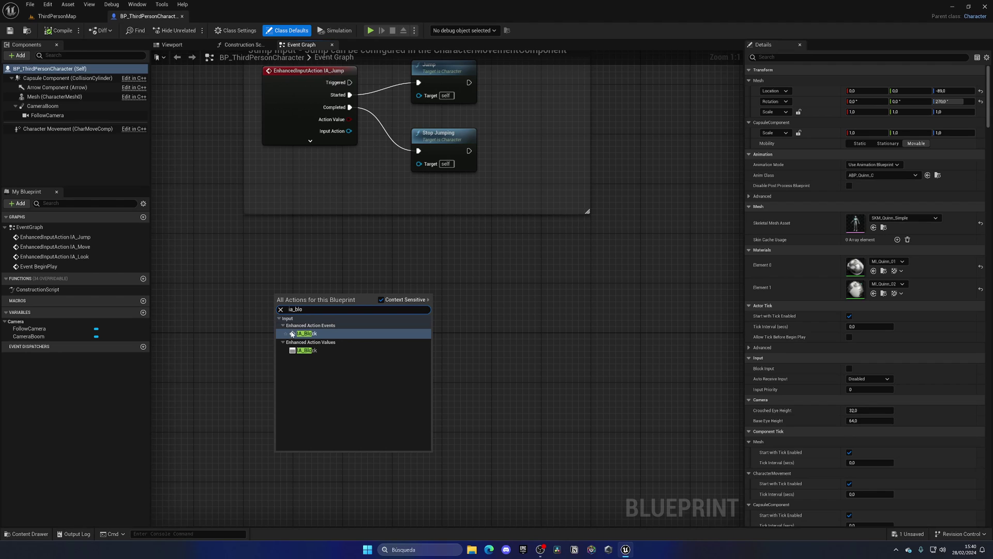
left_click(307, 333)
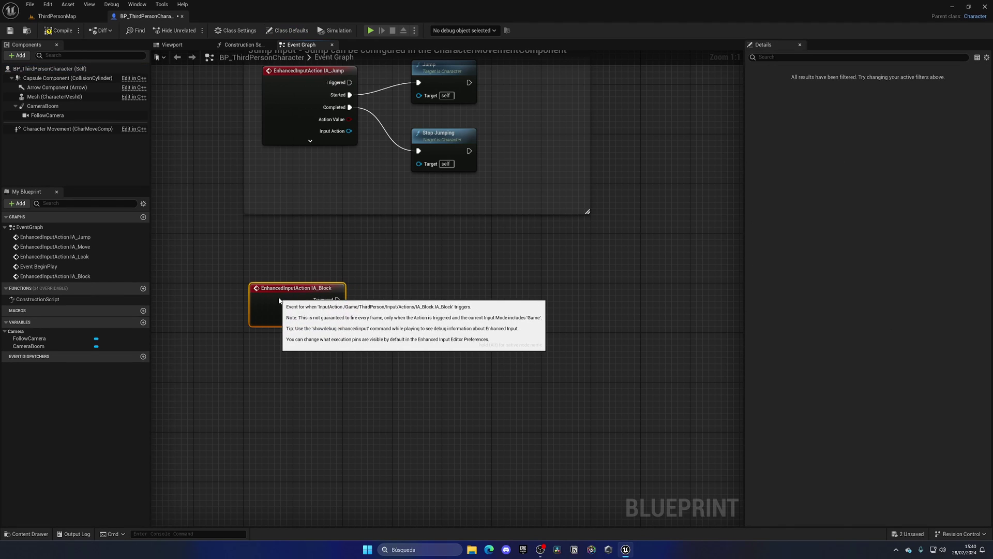
left_click(289, 323)
right_click_drag(288, 321, 258, 256)
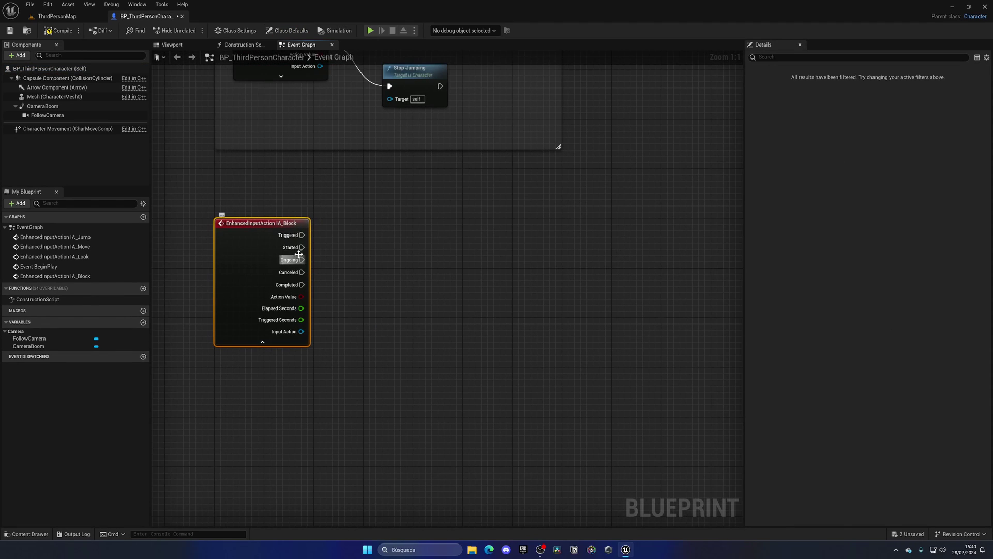
left_click_drag(302, 235, 335, 239)
left_click(327, 314)
right_click_drag(327, 315, 284, 269)
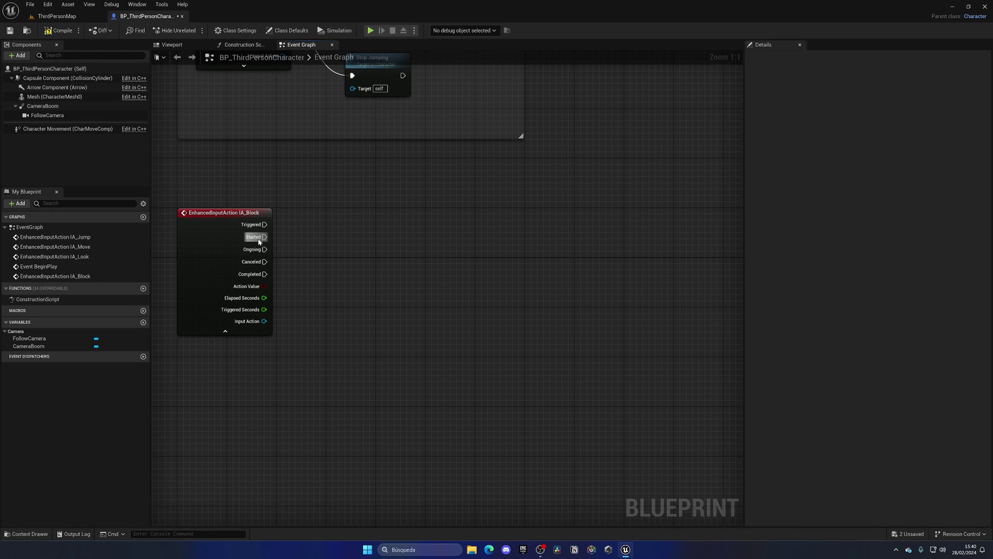
left_click_drag(265, 236, 309, 237)
left_click_drag(264, 274, 311, 274)
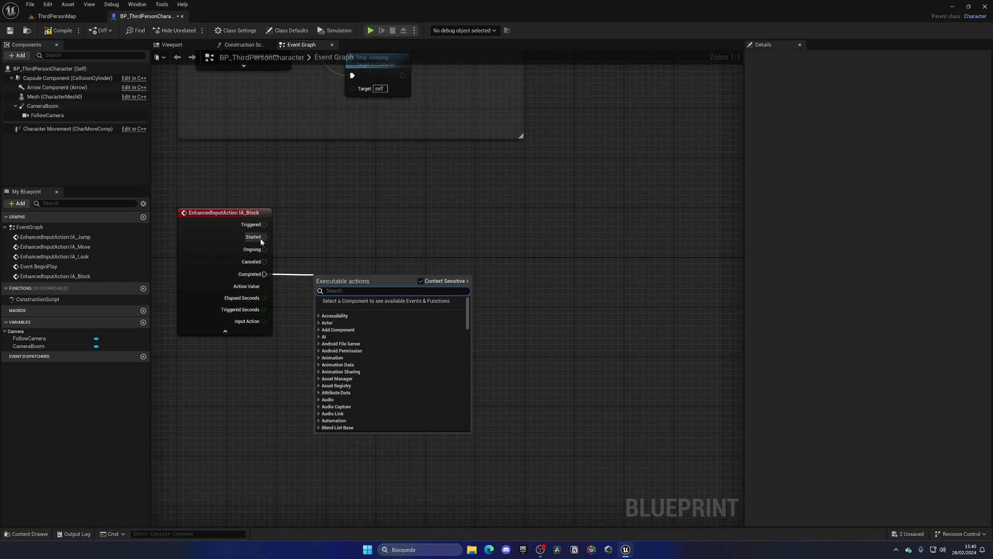
left_click_drag(264, 236, 311, 241)
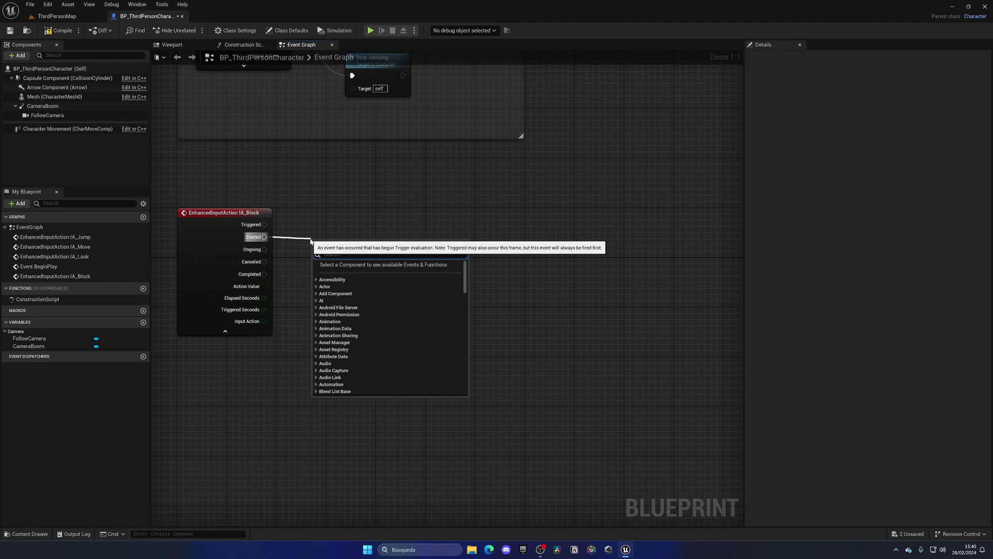
key("Escape")
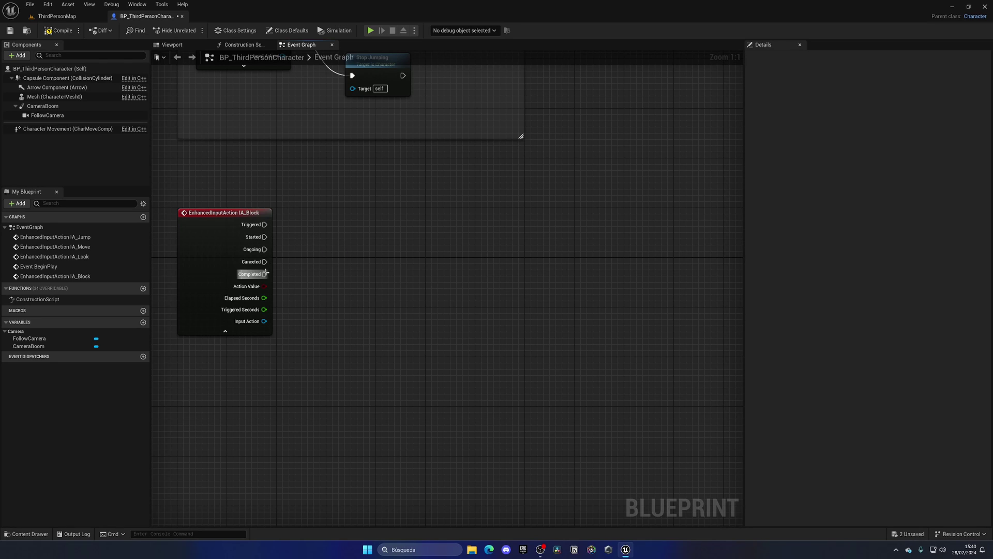
left_click_drag(265, 272, 311, 275)
key("Escape")
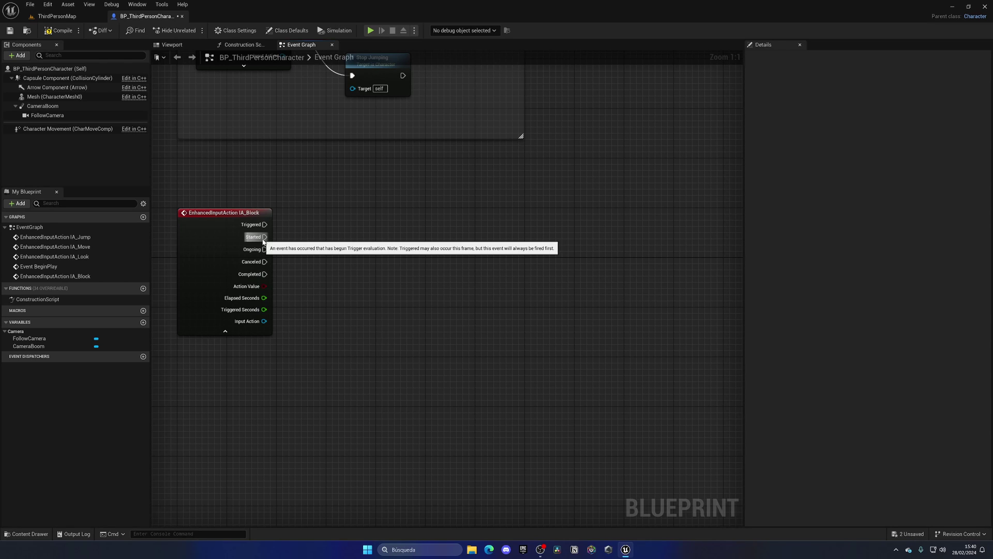
Step: Add a Print String node to the Started output of IA_Block and set its In String to BLOCKING
left_click_drag(264, 238, 334, 233)
type("print")
key("Return")
left_click(346, 249)
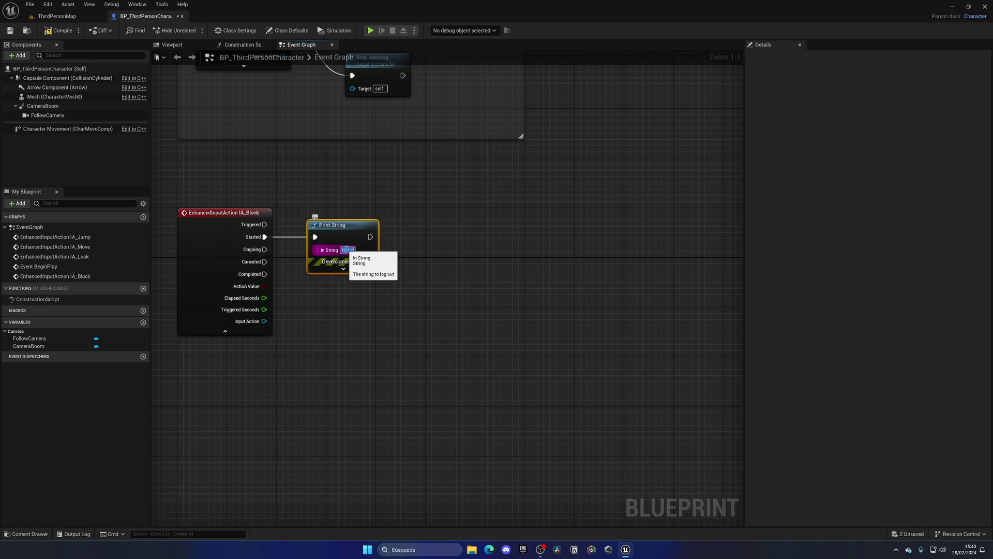
type("BLOCKING")
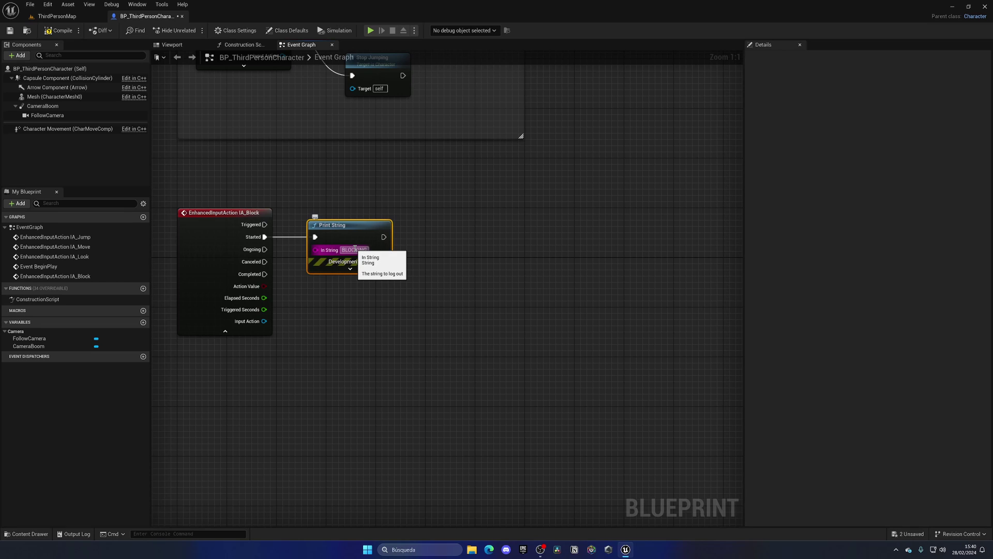
left_click(335, 309)
Step: Duplicate the BLOCKING Print String node below the original and connect the Completed output of IA_Block to the copy
left_click(340, 260)
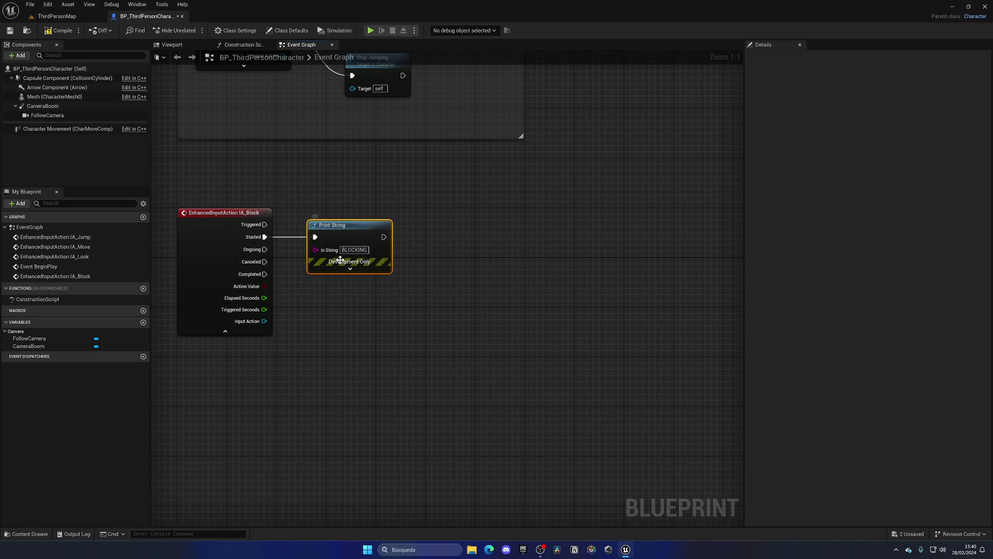
left_click(340, 294)
key("ctrl+v")
left_click_drag(264, 273, 335, 298)
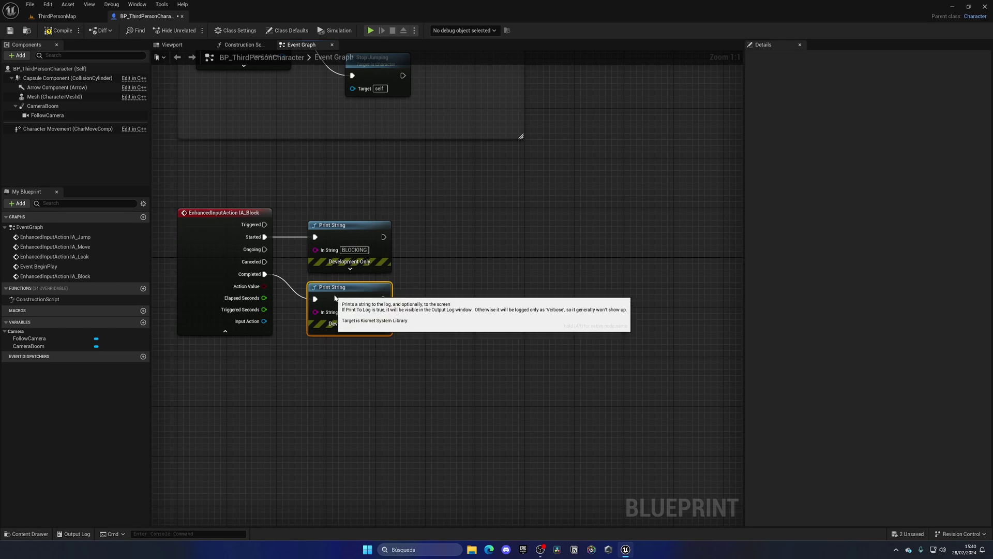
Step: Set the In String of the Print String node on IA_Block's Completed output to "stop BLOCKING"
left_click(342, 312)
type("st")
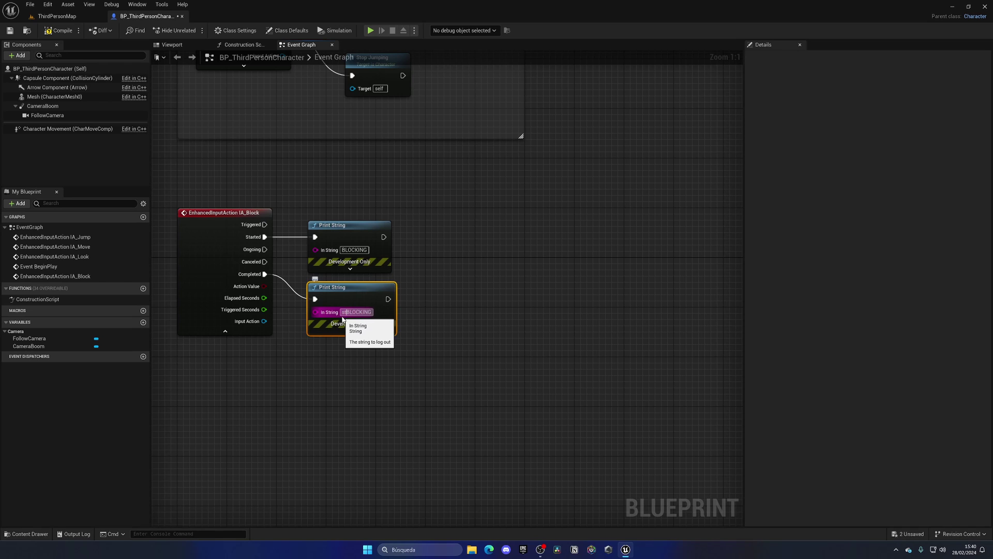
type("op")
key("Return")
left_click(343, 362)
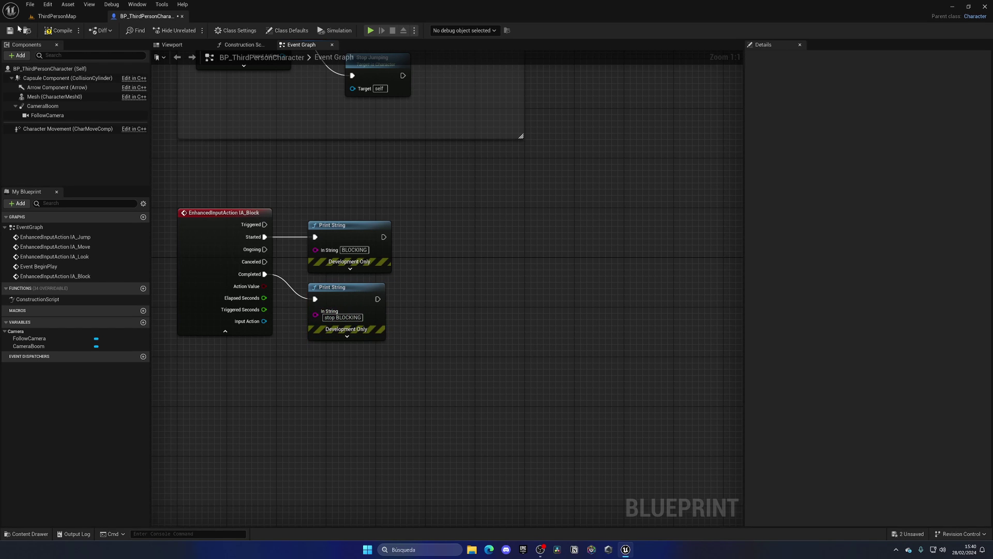
Step: Play ThirdPersonMap in the editor to test the blocking messages while moving the character, and end the play session
left_click(60, 17)
left_click(176, 27)
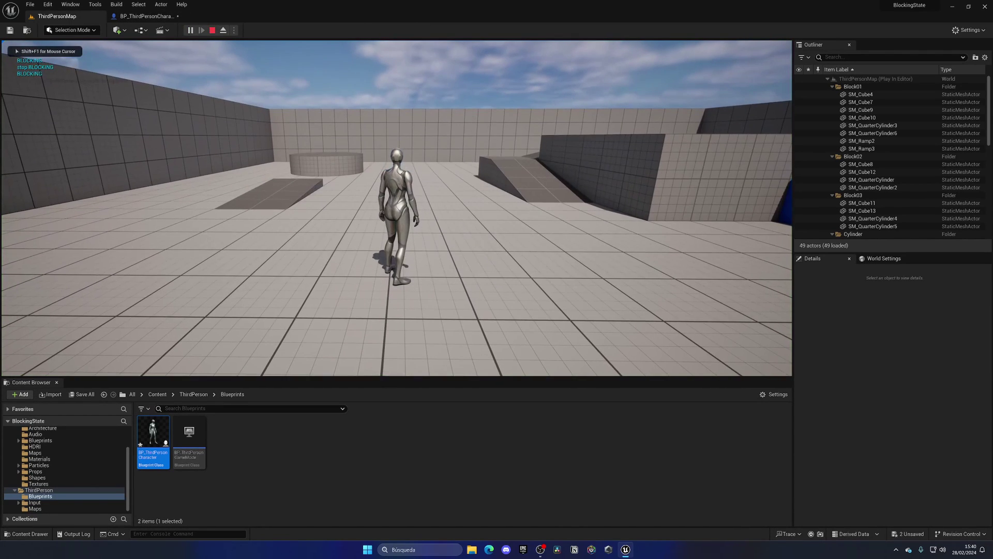
key("w")
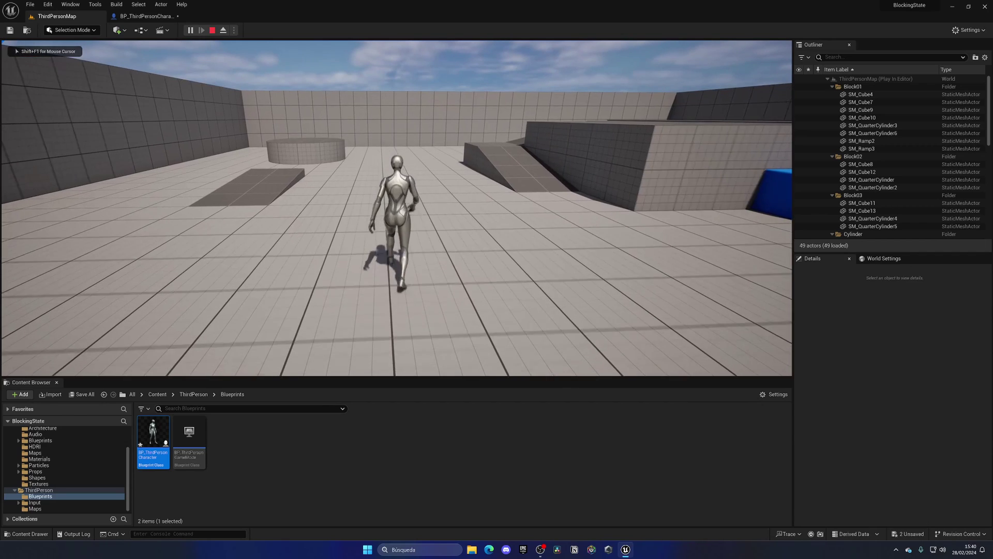
key("e")
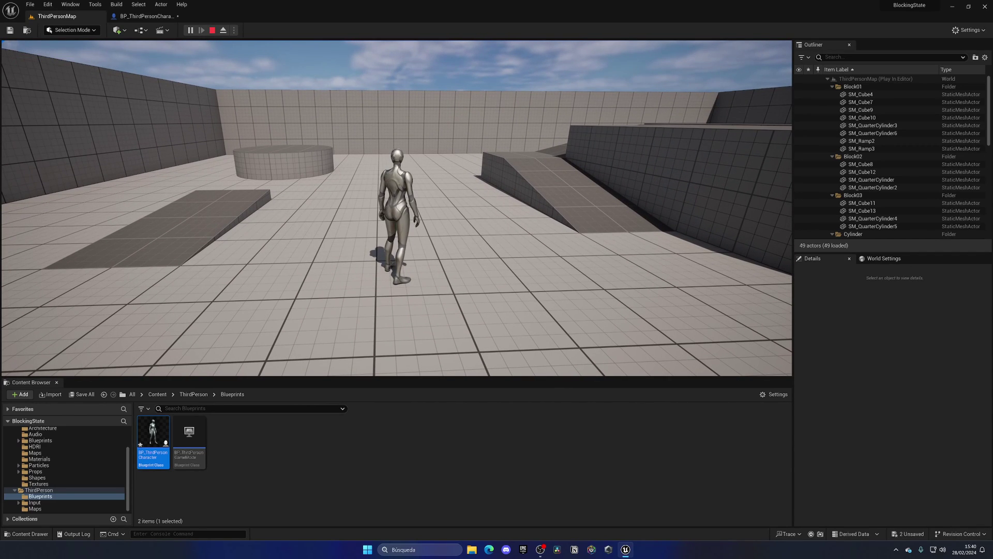
key("e")
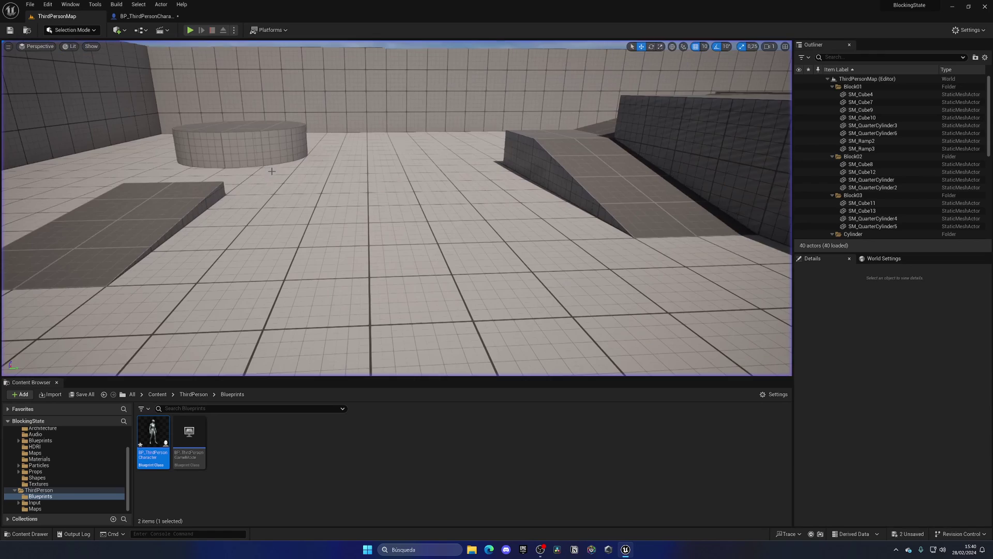
key("shift+F1")
Step: Delete both Print String nodes beside the IA_Block event in BP_ThirdPersonCharacter and save the blueprint
left_click(145, 16)
left_click_drag(347, 198, 361, 413)
key("Delete")
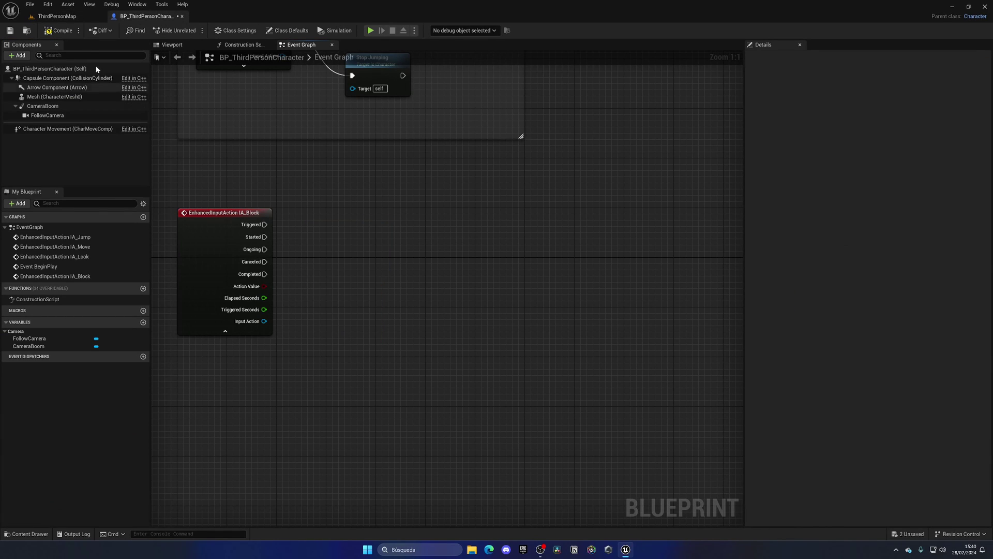
right_click_drag(329, 219, 386, 222)
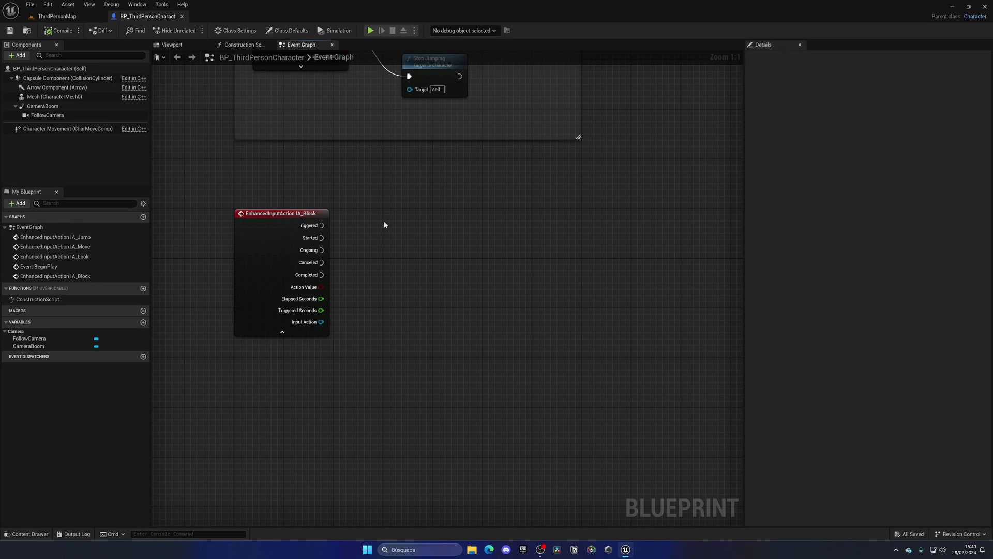
Step: Return to ThirdPersonMap and open the Content folder Characters/Mannequins/Animations/Manny
left_click(65, 18)
right_click_drag(355, 329, 355, 329)
key("s")
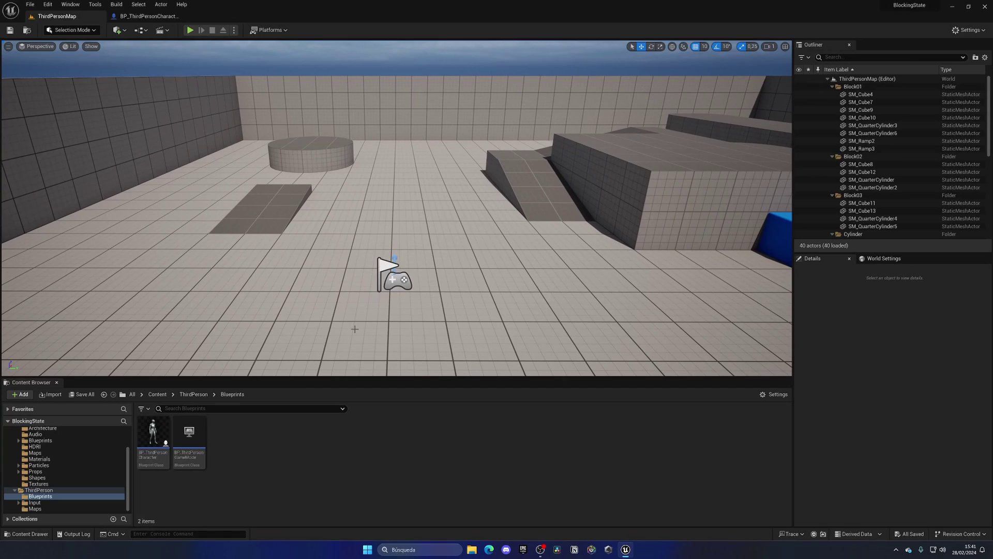
left_click(158, 394)
double_click(157, 433)
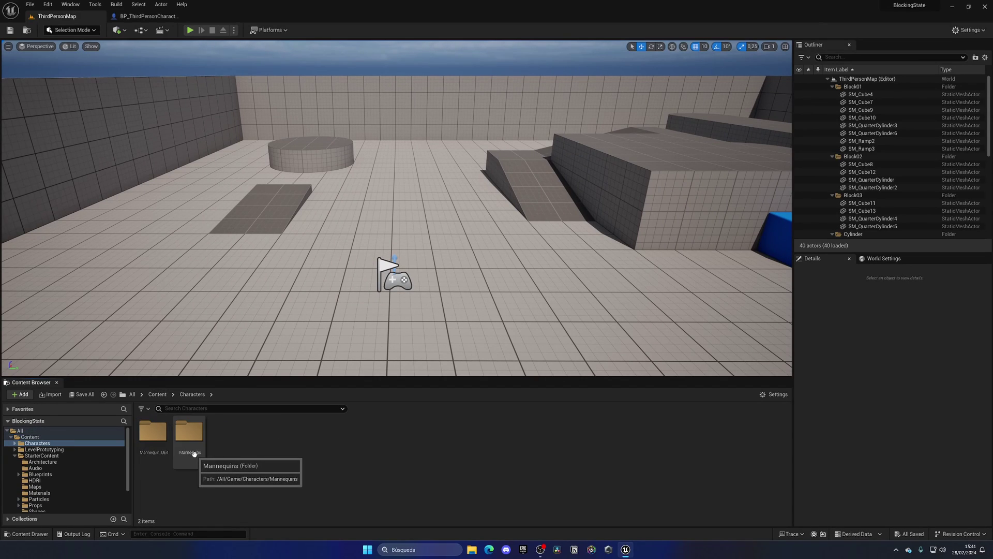
double_click(189, 450)
left_click(156, 462)
double_click(157, 462)
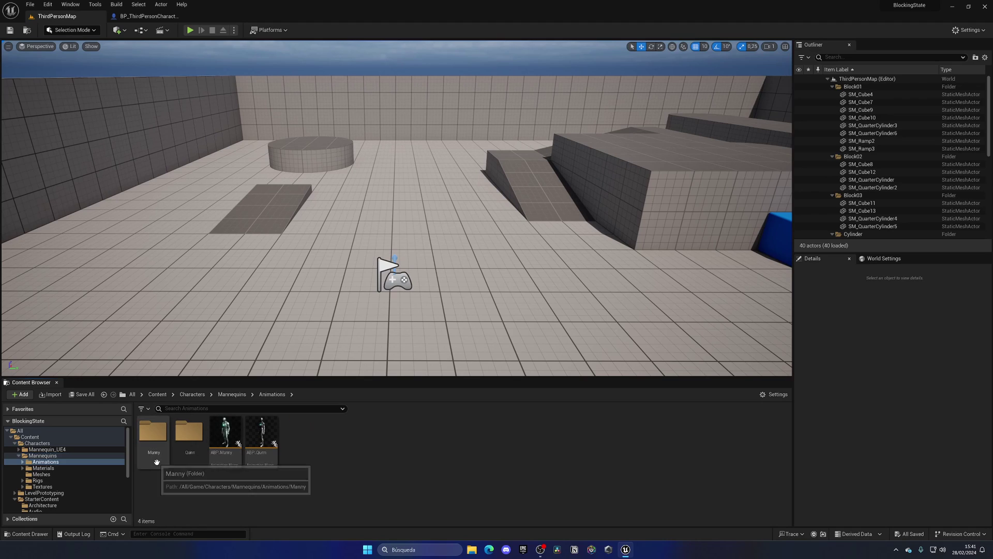
double_click(155, 455)
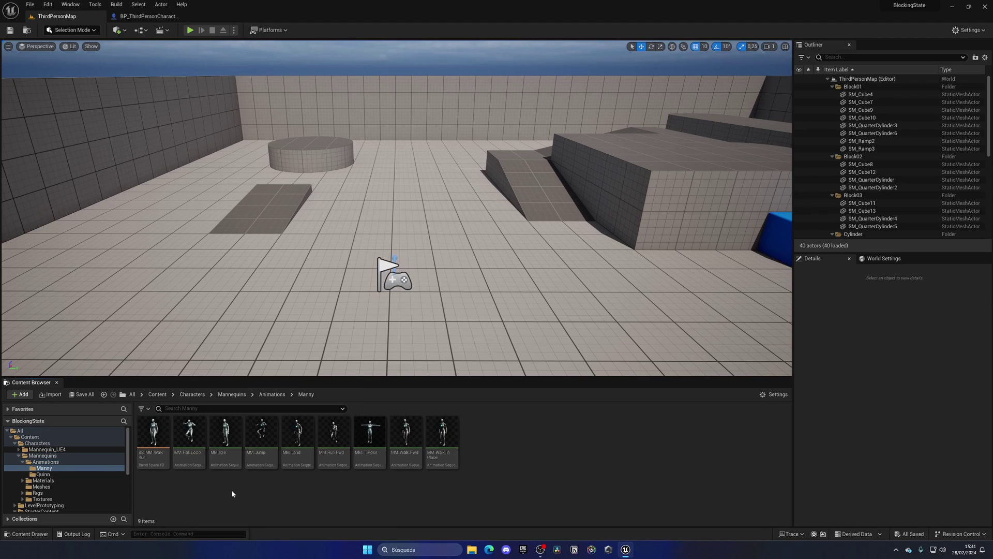
Step: Duplicate the MM_Idle animation sequence, name the copy Blocking, and open it in the animation editor
left_click(228, 461)
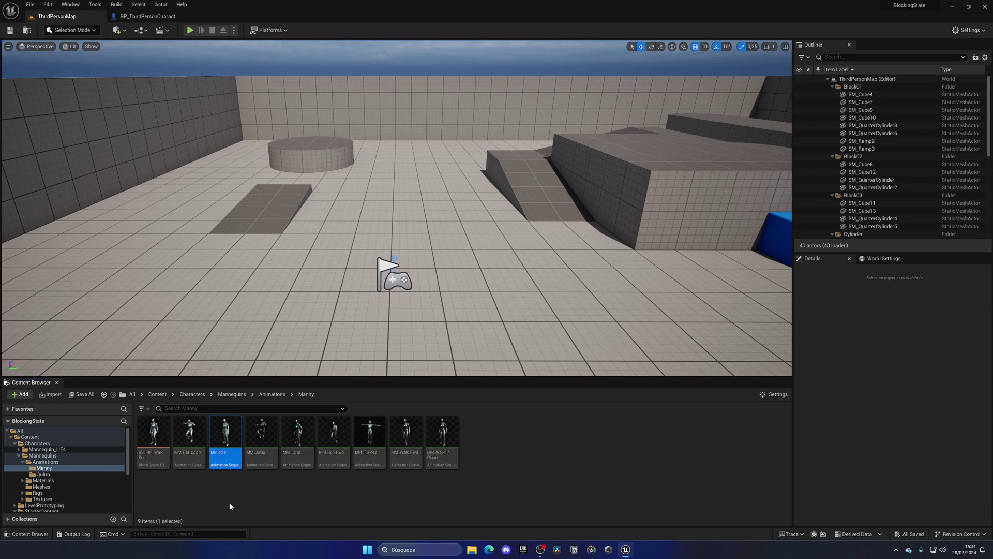
key("ctrl+d")
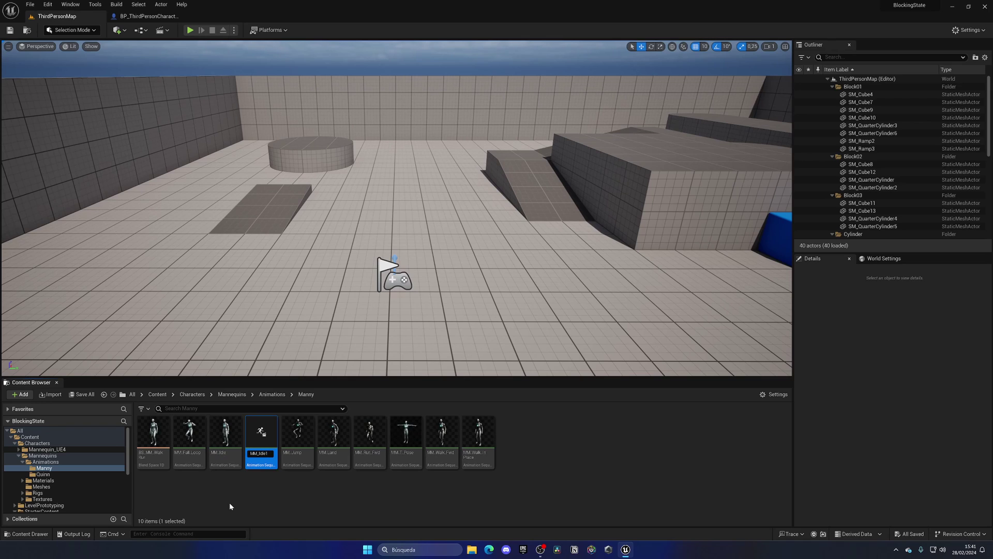
key("BackSpace")
key("BackSpace")
key("BackSpace")
key("BackSpace")
key("BackSpace")
key("BackSpace")
type("Blocking")
key("Return")
key("Return")
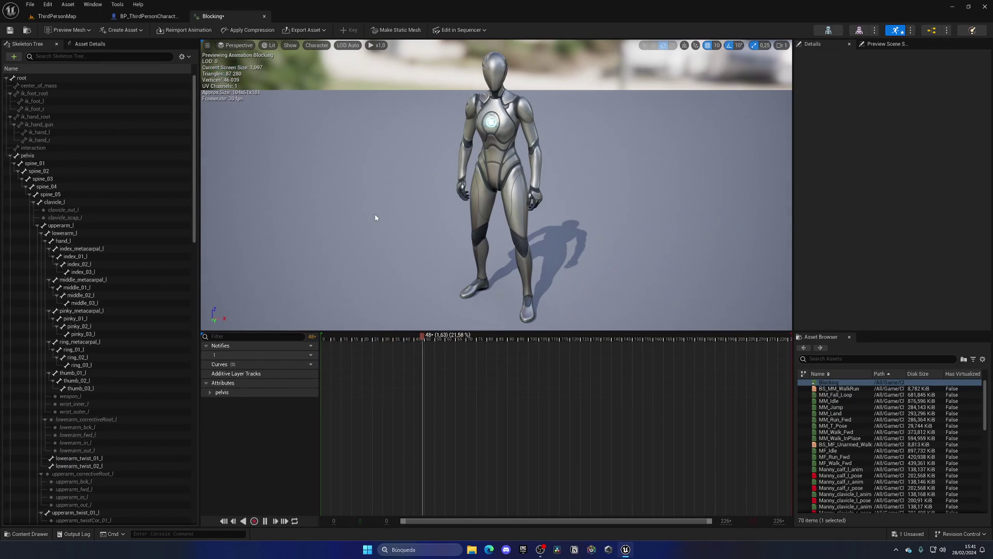
Step: Stop the Blocking animation's preview at frame 0 and show its skeleton tree
left_click(327, 338)
mouse_move(327, 338)
left_mouse_down()
mouse_move(312, 337)
mouse_move(347, 339)
mouse_move(318, 339)
left_mouse_up()
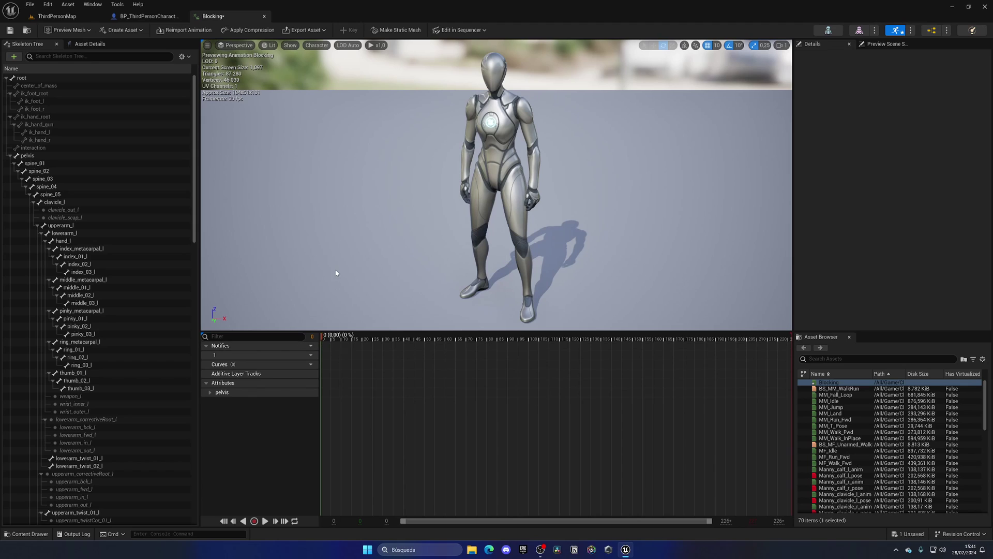
left_click(90, 44)
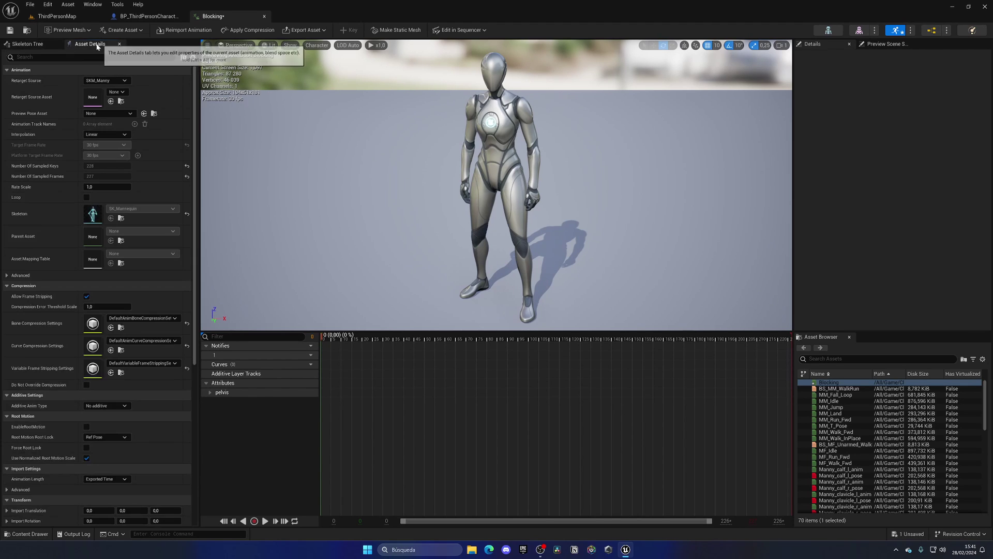
left_click(29, 44)
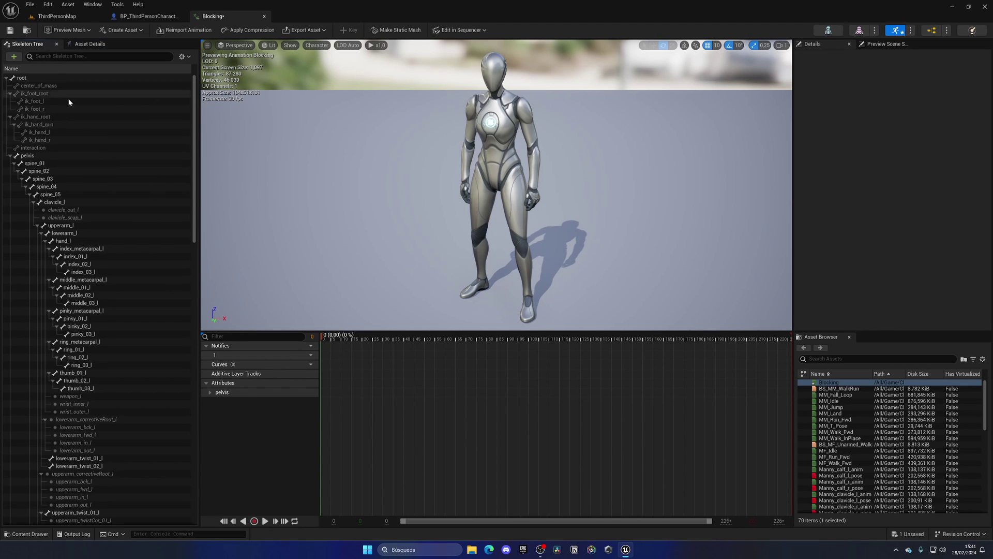
Step: Rotate the clavicle_r bone to an X rotation of about 130.56° and key it at frame 0
left_click(63, 203)
mouse_move(216, 268)
right_mouse_down()
mouse_move(258, 295)
mouse_move(232, 276)
right_mouse_up()
scroll(123, 305, "down", 20)
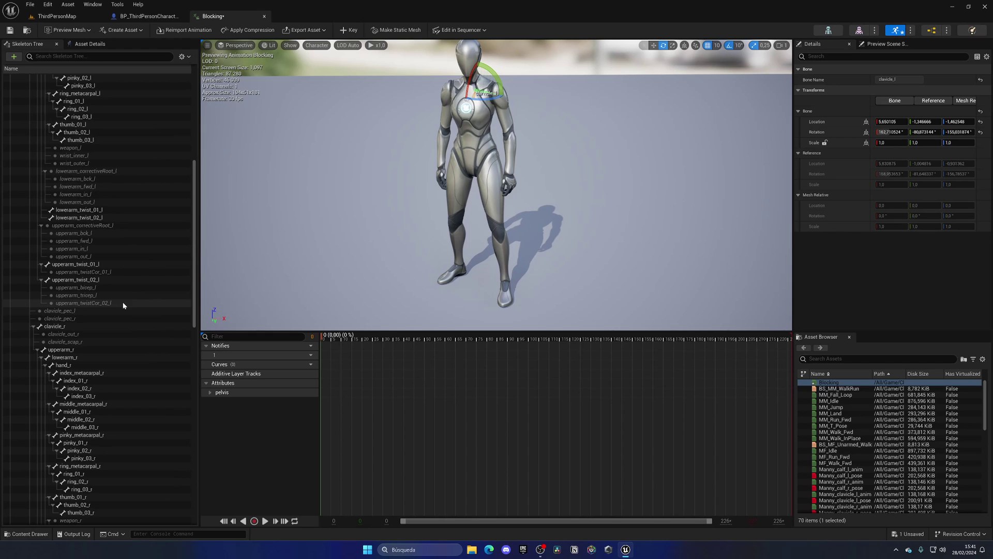
left_click(90, 350)
left_click(61, 328)
mouse_move(331, 207)
right_mouse_down()
mouse_move(414, 217)
mouse_move(342, 207)
mouse_move(321, 223)
right_mouse_up()
right_click_drag(621, 103, 665, 106)
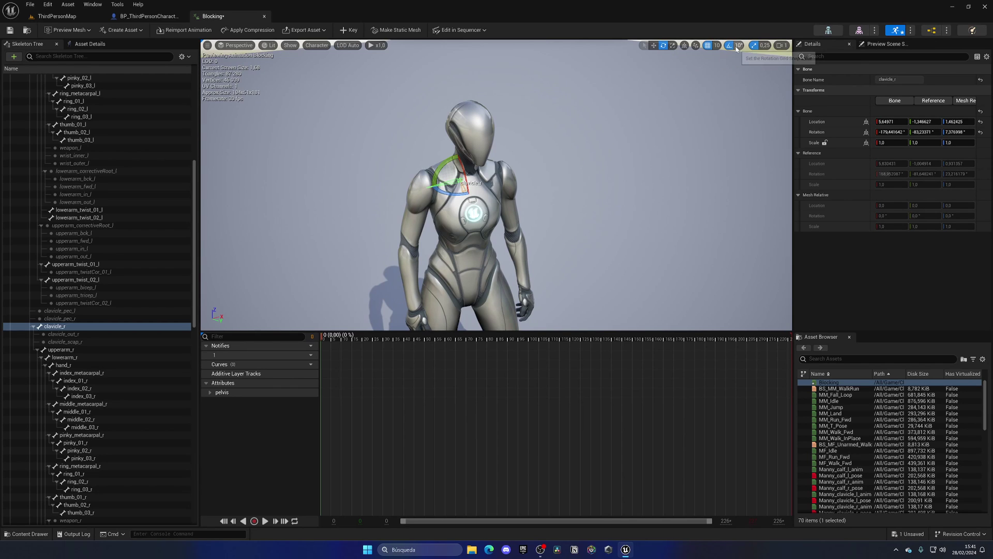
right_click_drag(668, 114, 698, 120)
right_click_drag(474, 193, 466, 192)
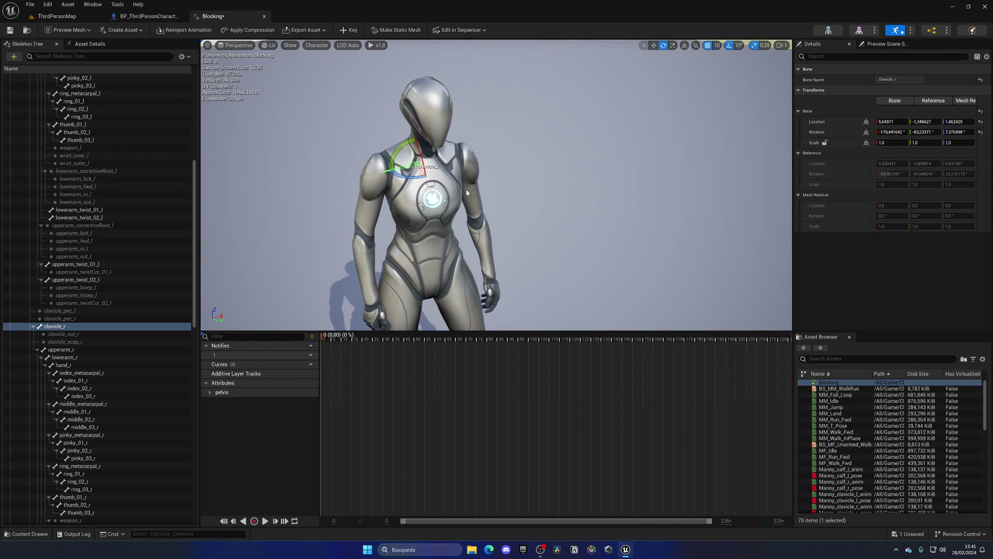
left_click_drag(422, 165, 425, 192)
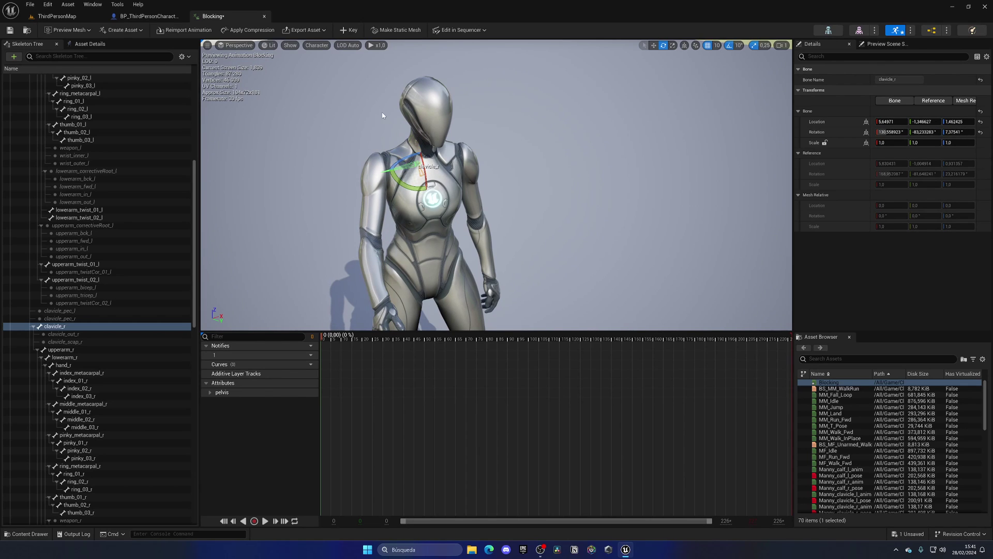
left_click(350, 31)
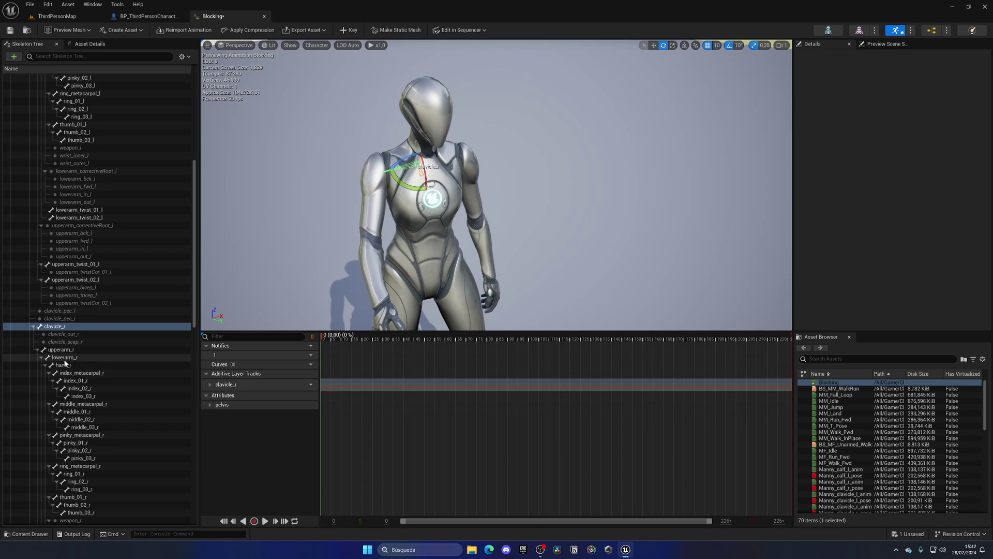
Step: Rotate the upperarm_r bone to raise the right arm forward in front of the torso, and key it at frame 0
left_click(60, 350)
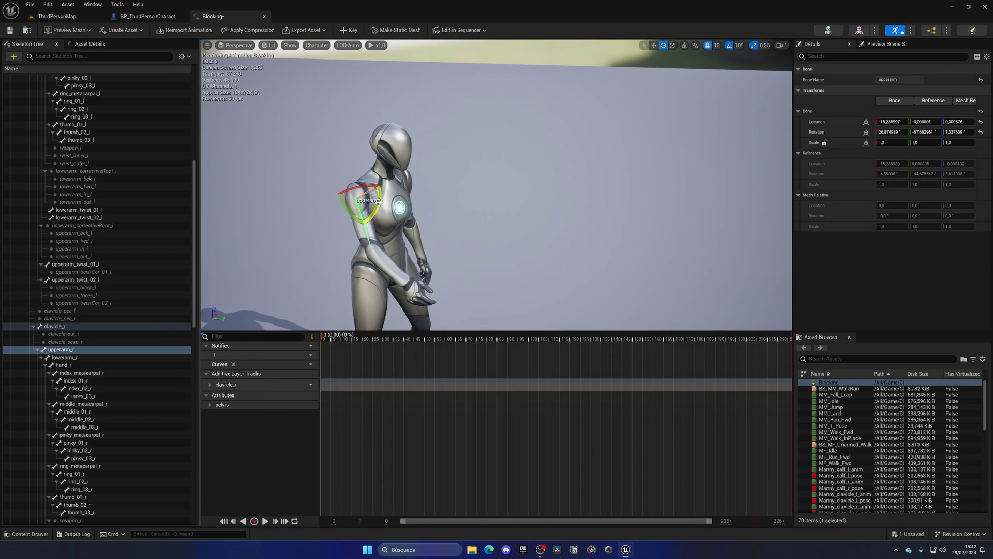
left_click_drag(377, 208, 391, 189)
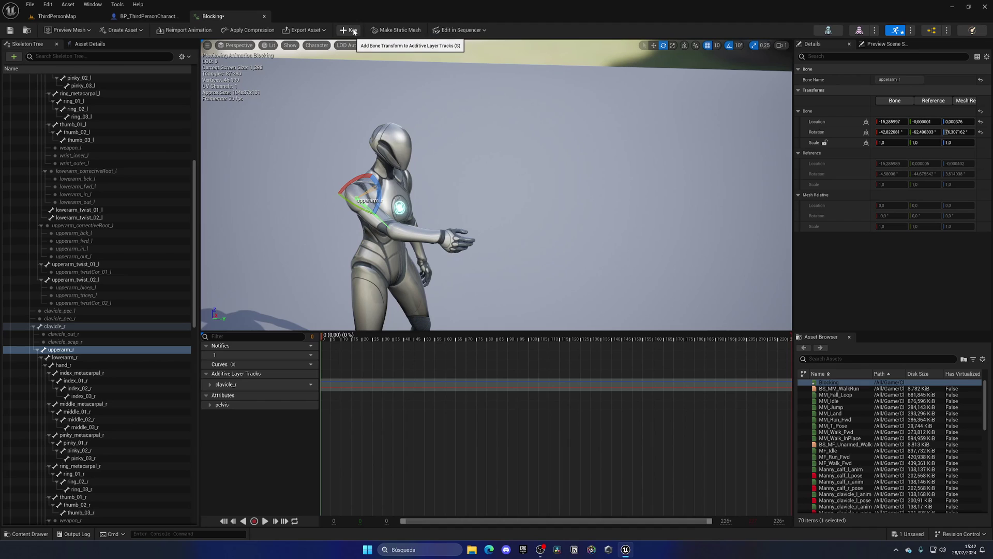
key("s")
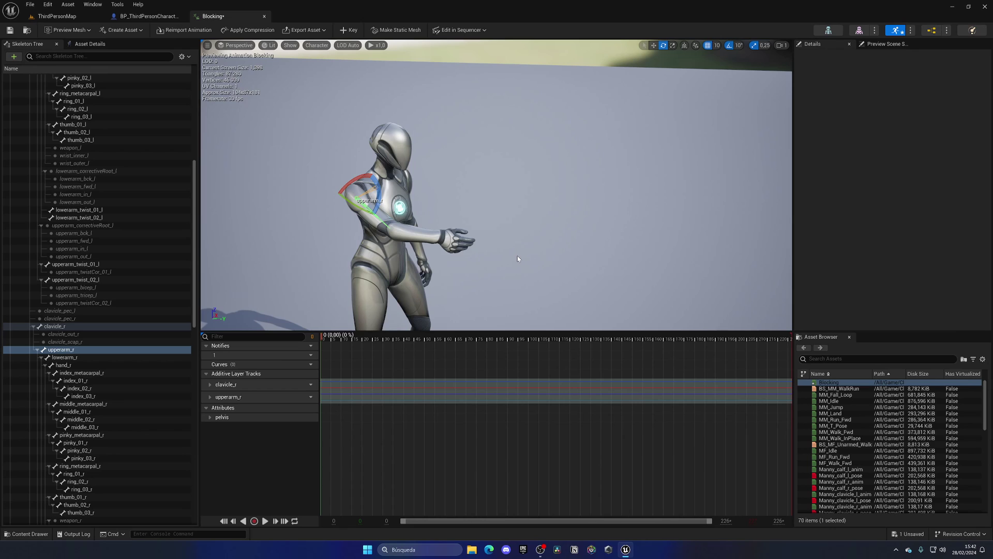
Step: Rotate the lowerarm_r bone to about -30.6°, -54.5°, 64.6° so the forearm crosses the torso, and key it at frame 0
left_click(115, 356)
right_click_drag(362, 192, 258, 207)
key("d")
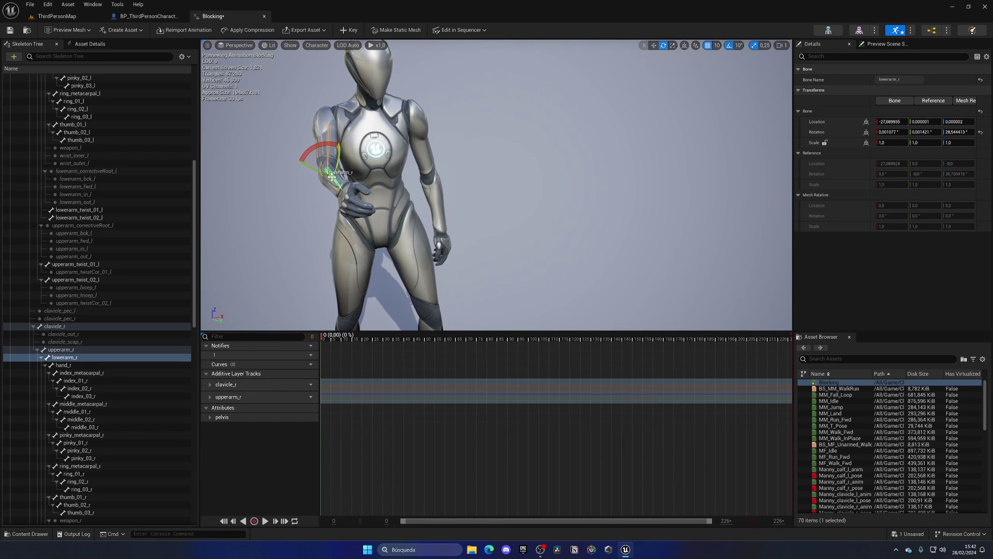
left_click_drag(325, 174, 361, 156)
right_click_drag(367, 166, 428, 164)
key("a")
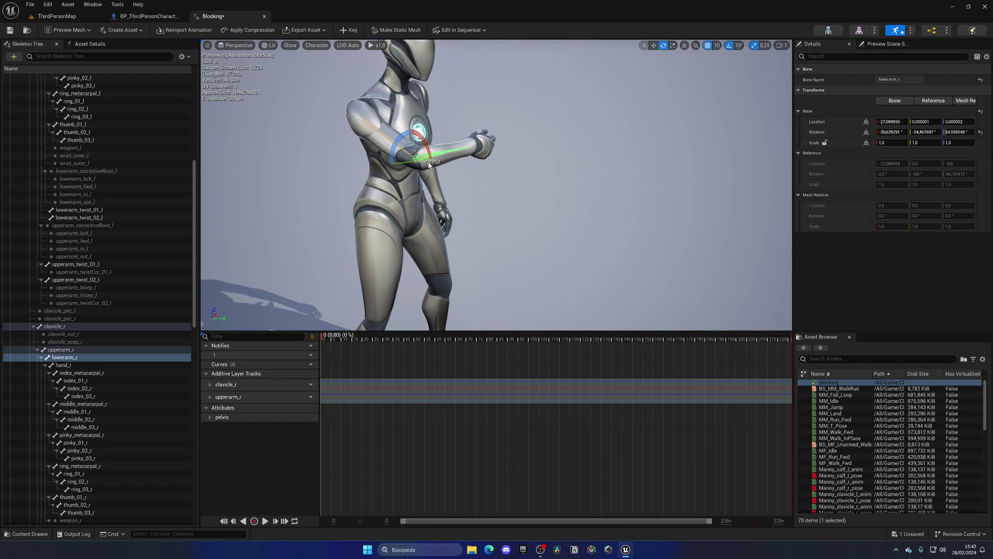
left_click_drag(419, 161, 412, 163)
key("d")
right_click_drag(417, 181, 418, 192)
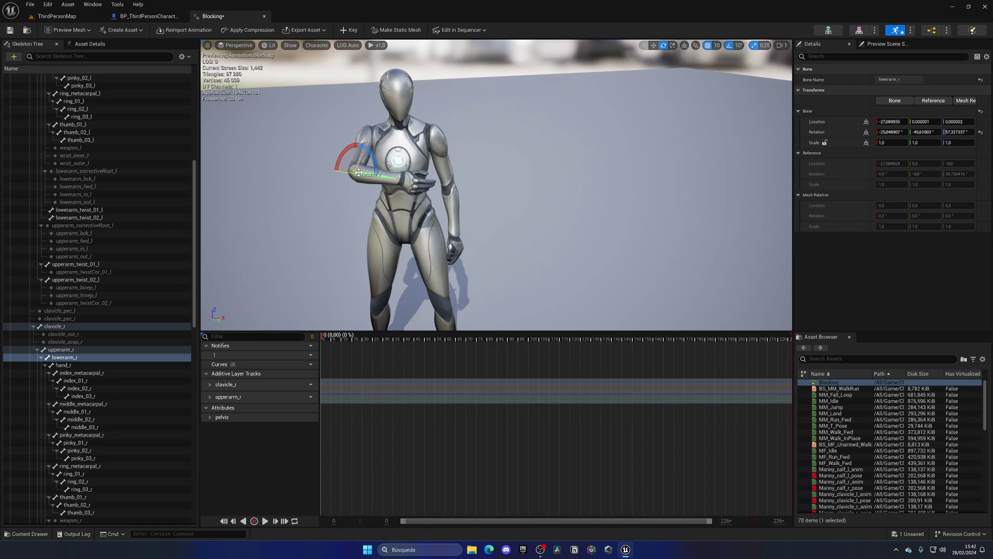
left_click_drag(358, 172, 370, 173)
key("e")
right_click_drag(371, 174, 382, 199)
key("w")
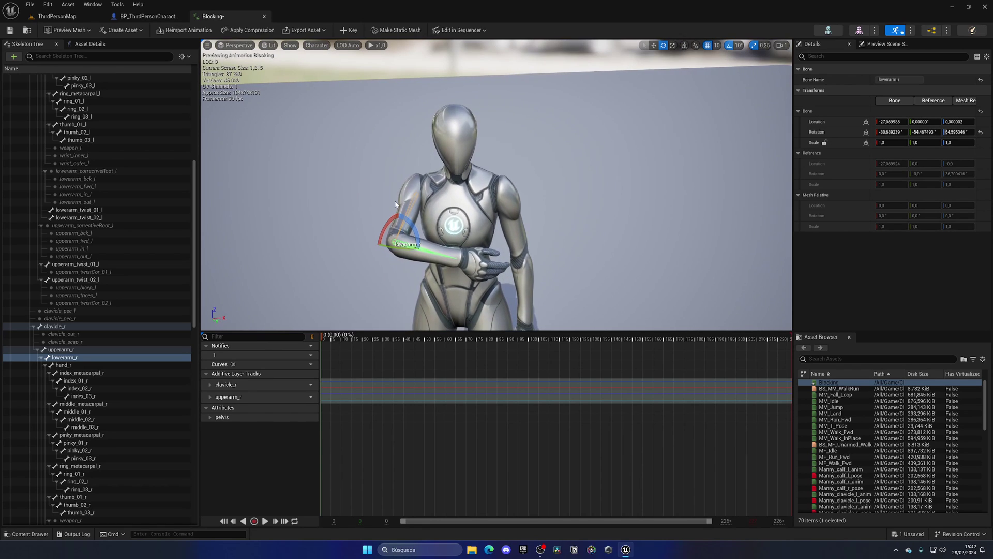
left_click(354, 31)
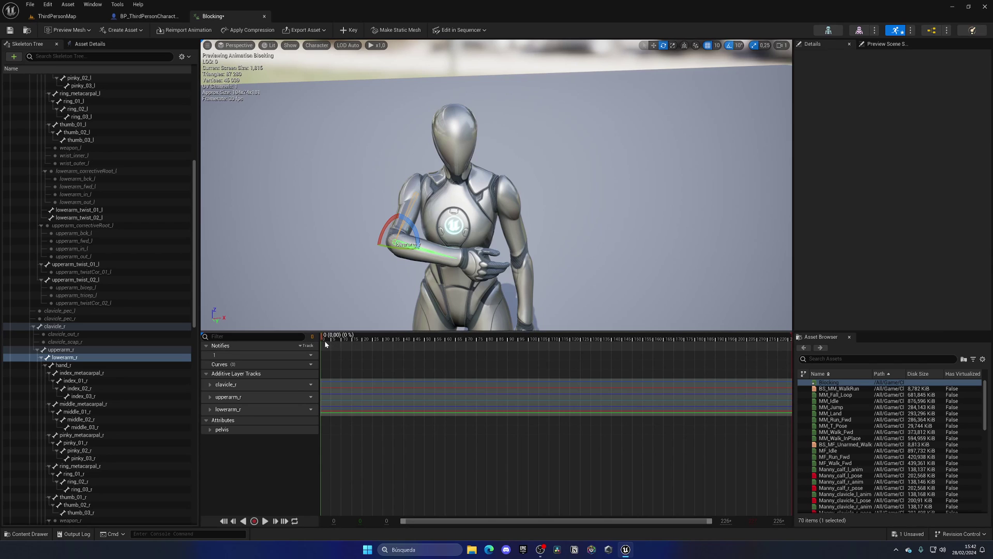
Step: Play the Blocking animation to check the arm pose over the timeline, and save it
key("space")
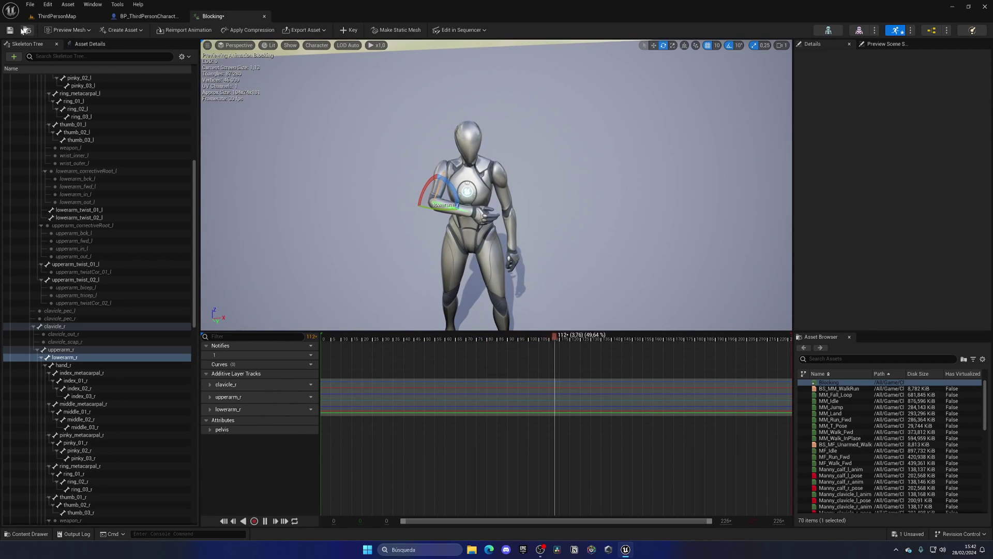
key("ctrl+s")
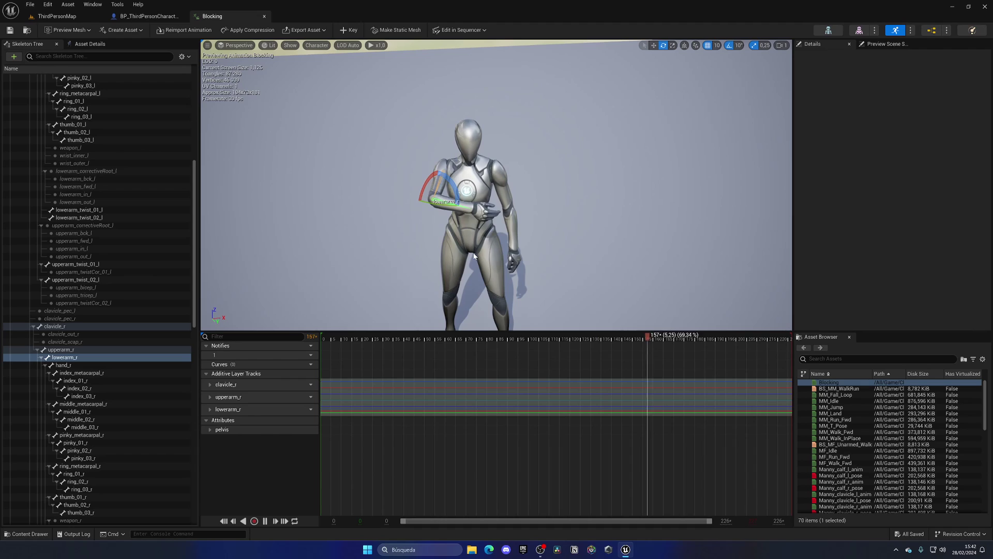
left_click(389, 340)
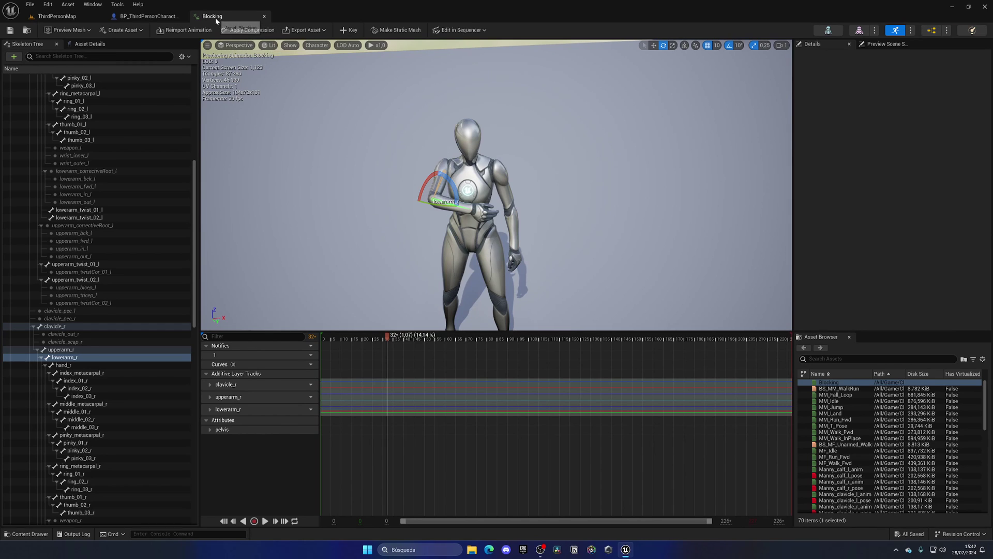
Step: Close the Blocking animation editor and reopen the Blocking sequence from the Manny folder to review the saved pose
left_click(264, 16)
left_click(87, 16)
double_click(153, 439)
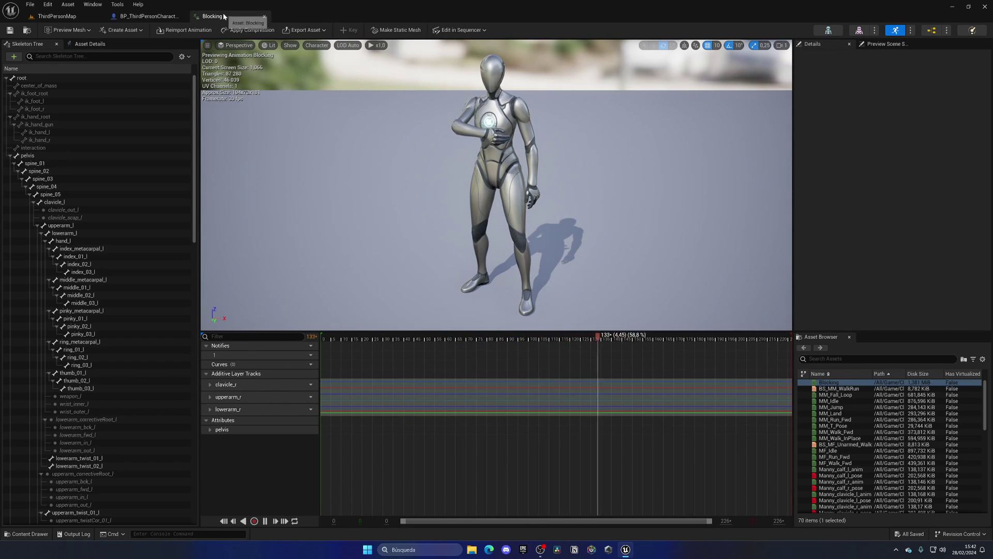
Step: Close the Blocking animation and add a Boolean variable named blocking to BP_ThirdPersonCharacter
left_click(265, 16)
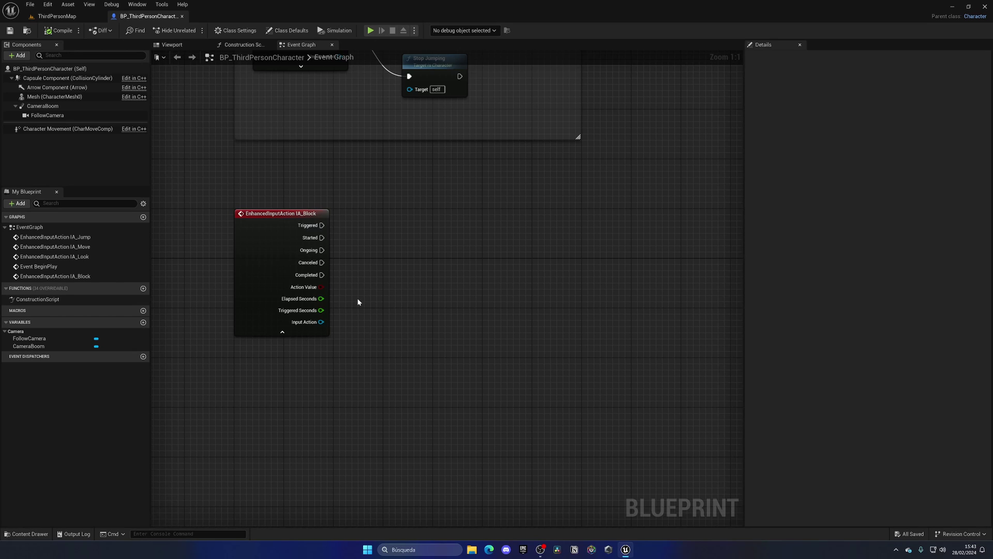
left_click_drag(370, 224, 446, 319)
left_click(144, 322)
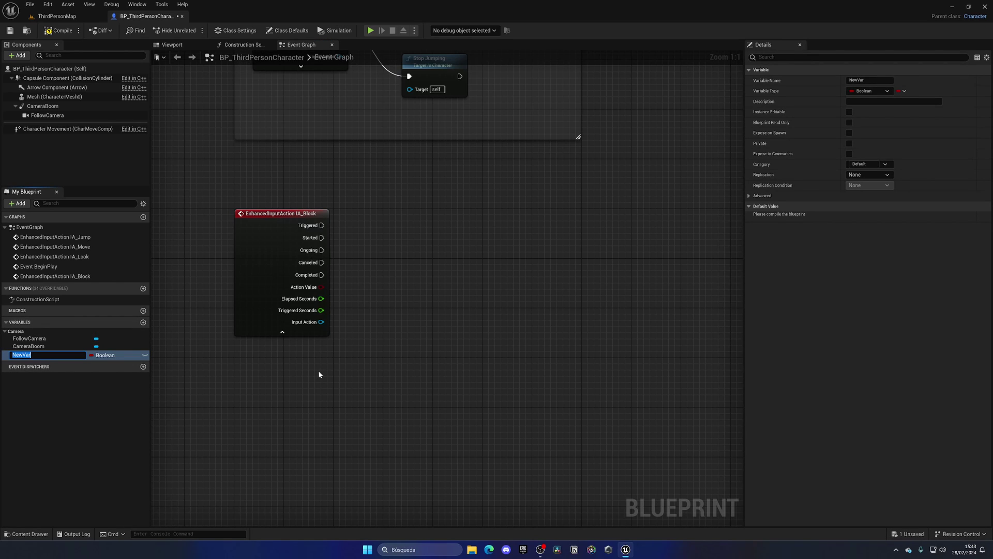
type("blocking")
key("Return")
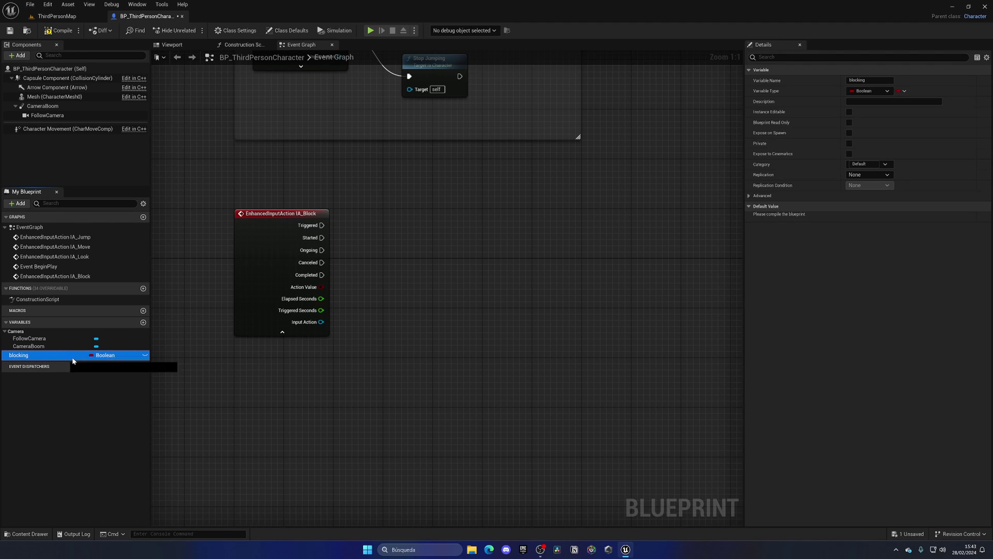
Step: Add a Set blocking node run by the Started output of IA_Block, with Blocking set to true
left_click_drag(67, 355, 421, 243)
left_click(362, 250)
left_click(401, 252)
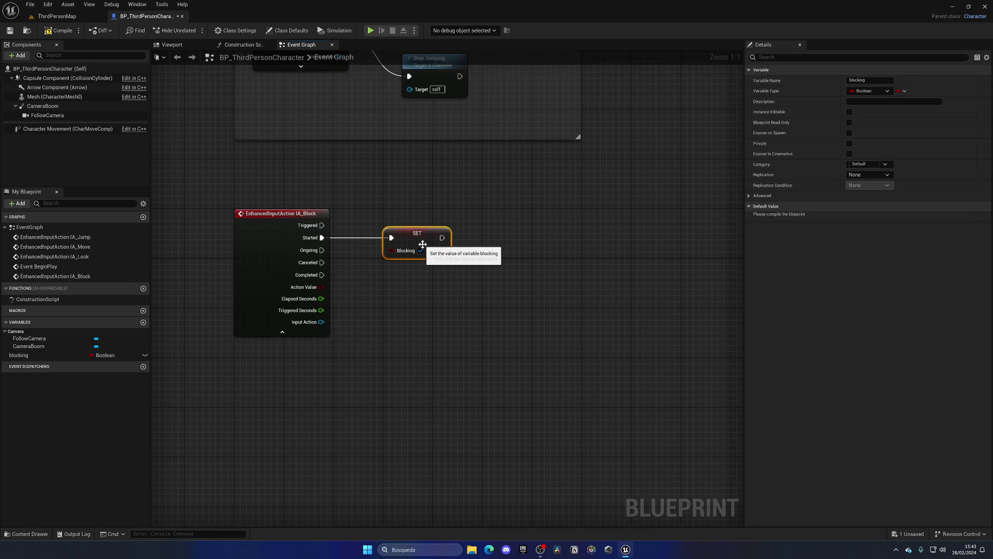
Step: Duplicate the Set blocking node, connect it to the Completed output of IA_Block, and set Blocking to false
key("ctrl+c")
left_click(397, 288)
key("ctrl+v")
left_click_drag(322, 274, 404, 294)
left_click_drag(416, 303, 404, 284)
left_click(421, 288)
left_click(409, 335)
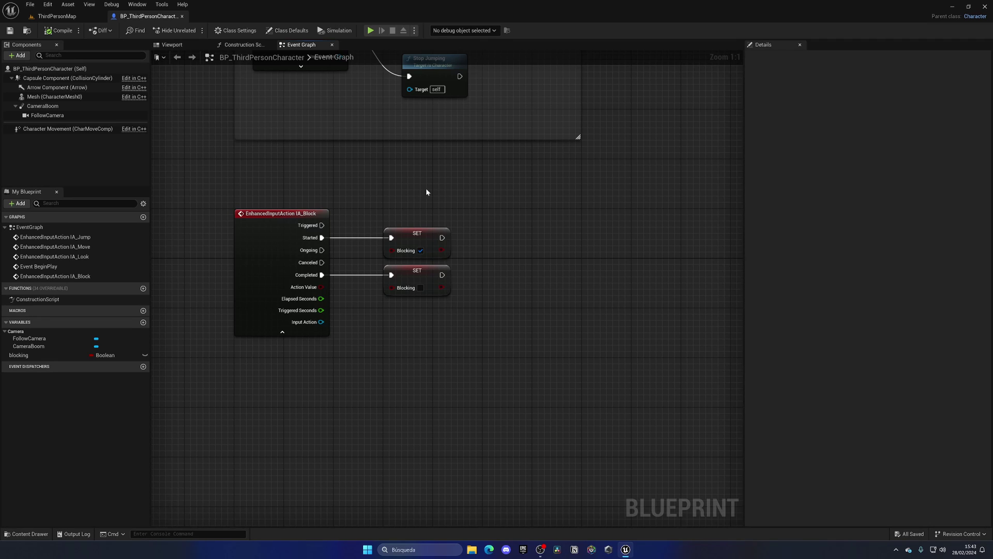
Step: Set the character mesh's Anim Class to ABP_Manny and its skeletal mesh asset to SKM_Manny_Simple
left_click(173, 45)
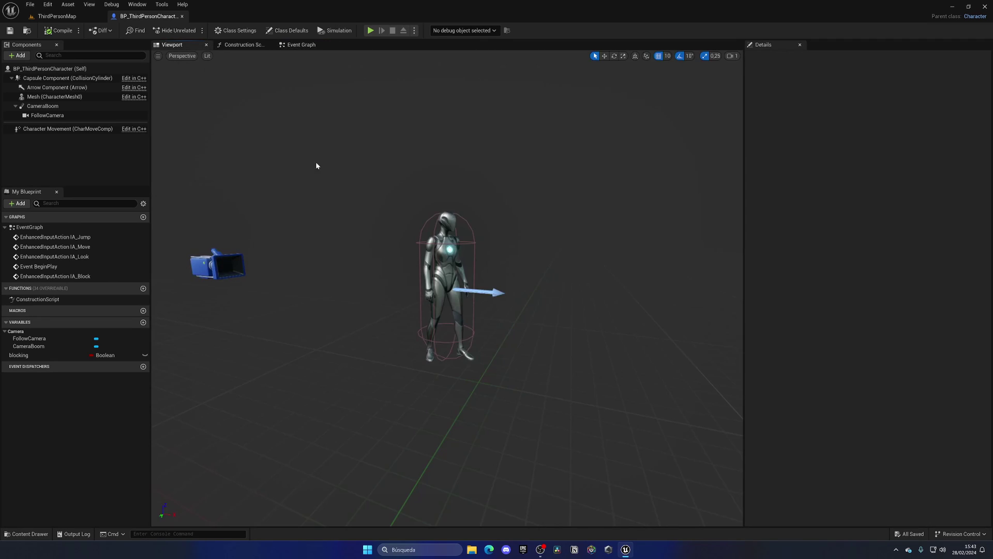
left_click(77, 97)
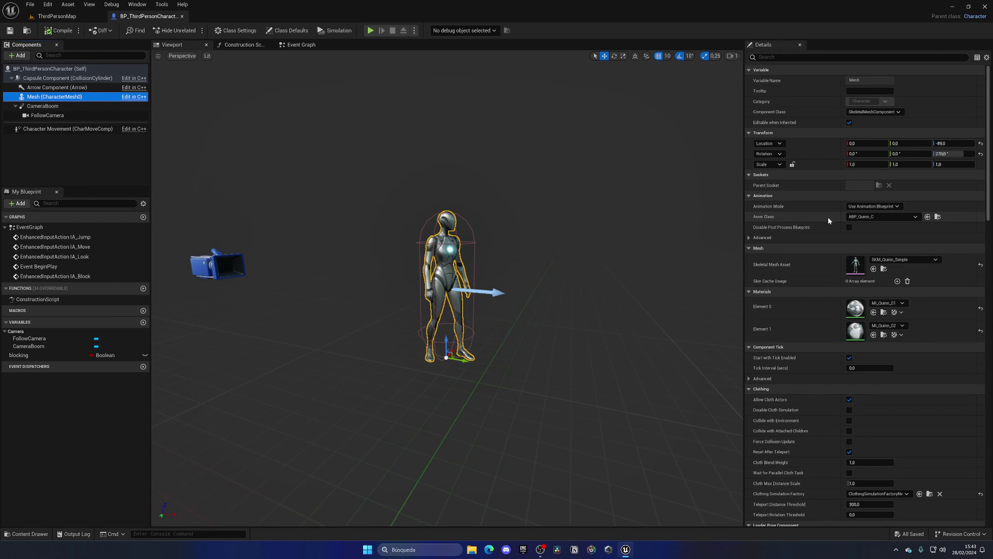
left_click(876, 218)
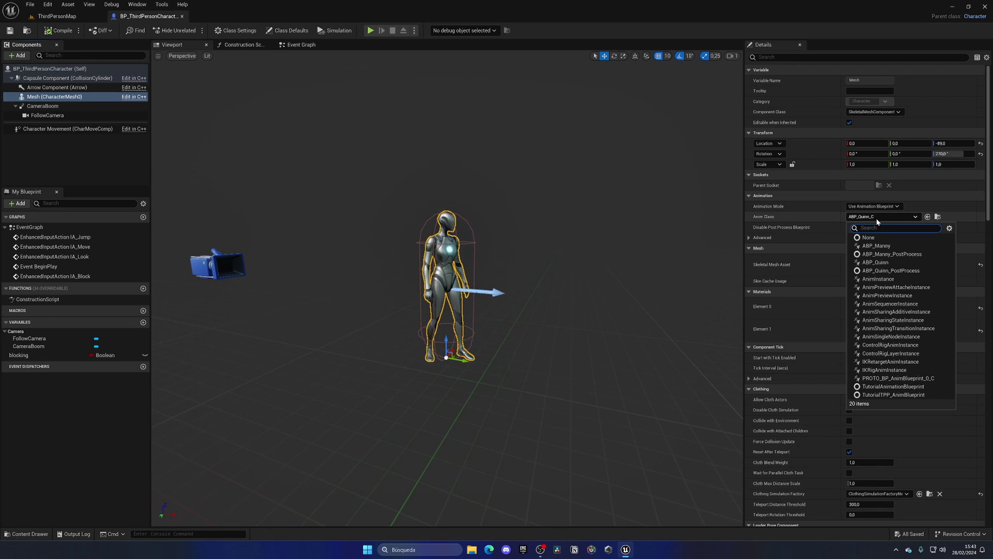
left_click(873, 245)
left_click(903, 259)
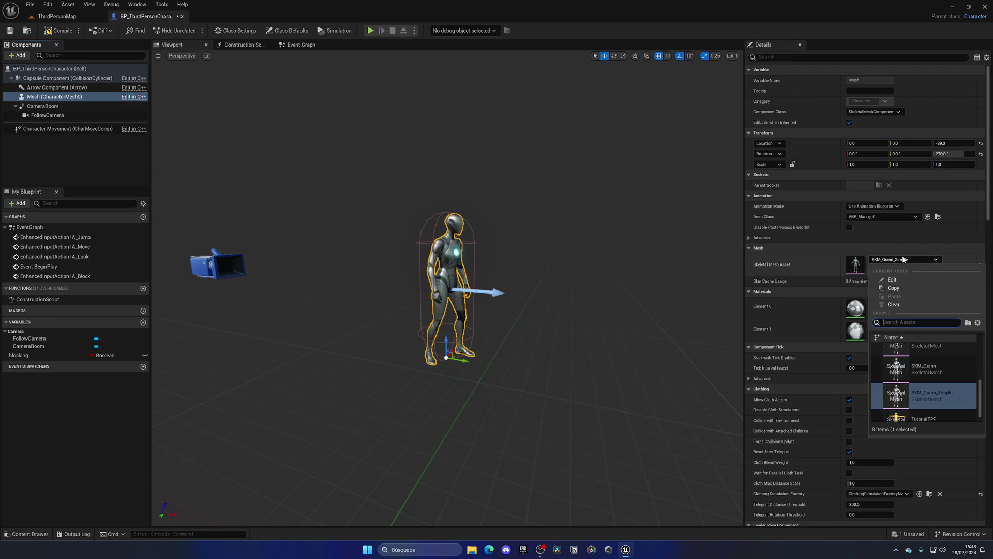
type("manny")
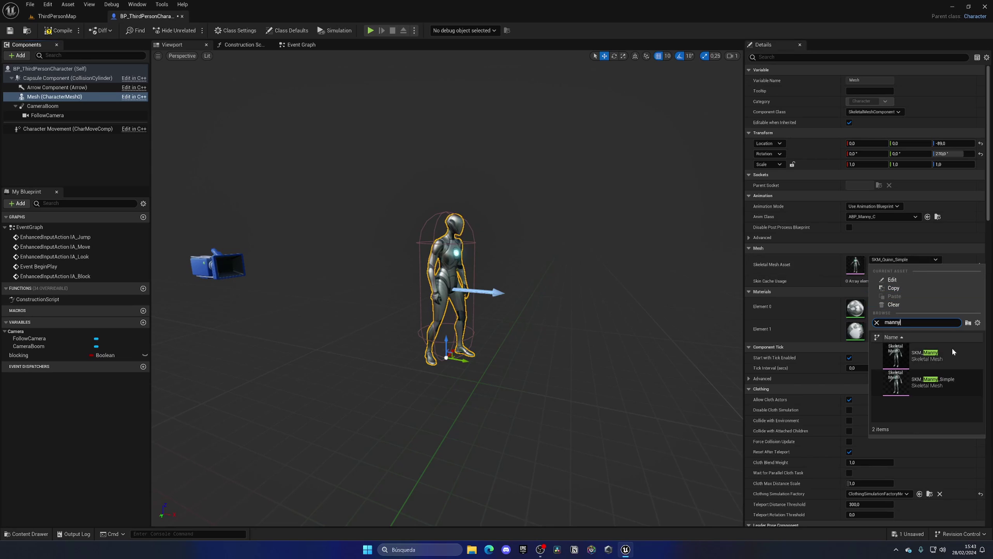
left_click(939, 384)
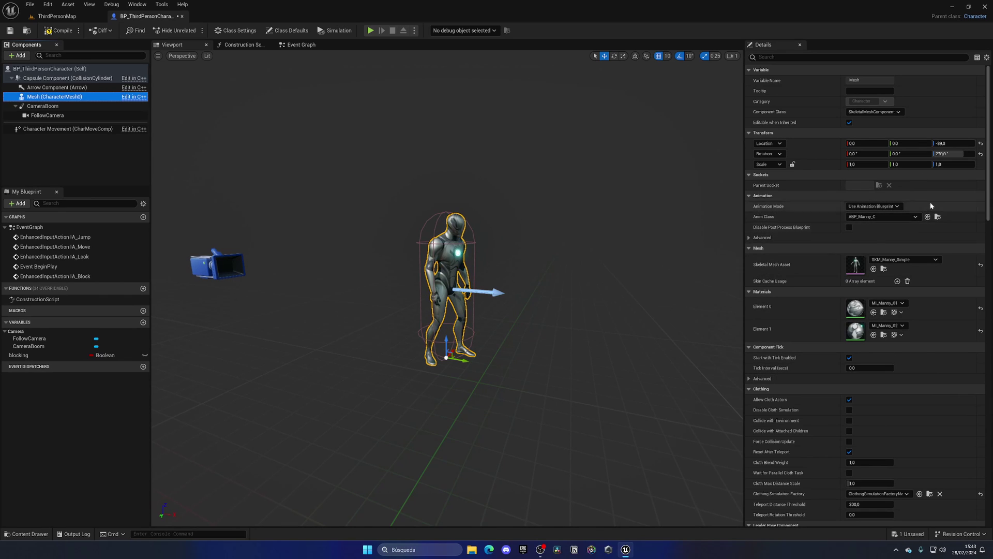
Step: Locate the mesh's animation blueprint in the Animations folder, and open ABP_Quinn briefly to check its event graph
left_click(937, 217)
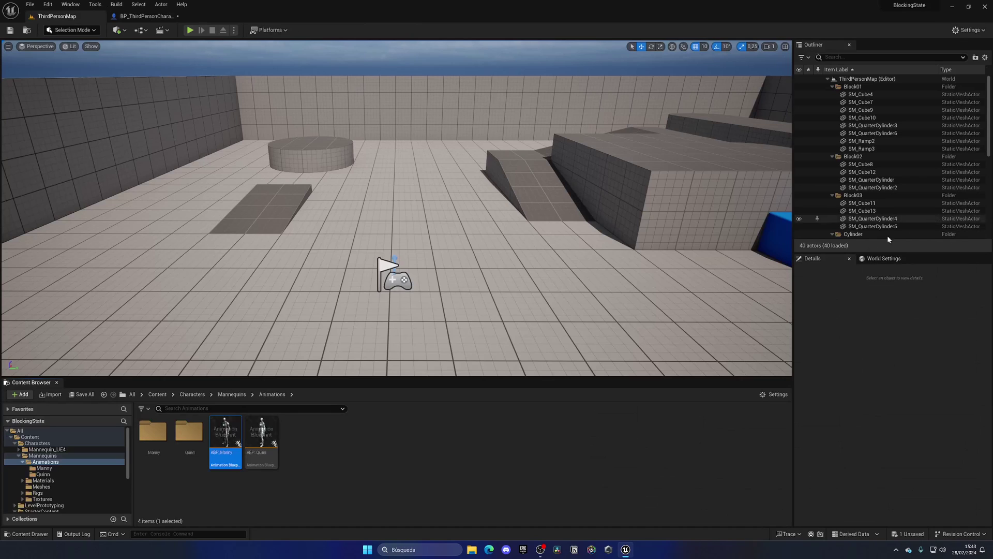
double_click(254, 437)
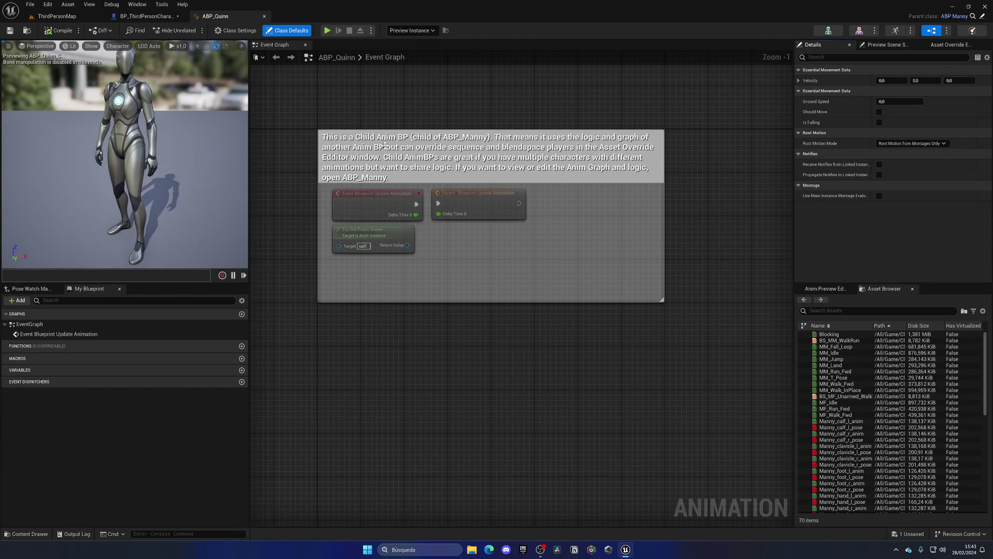
left_click(264, 16)
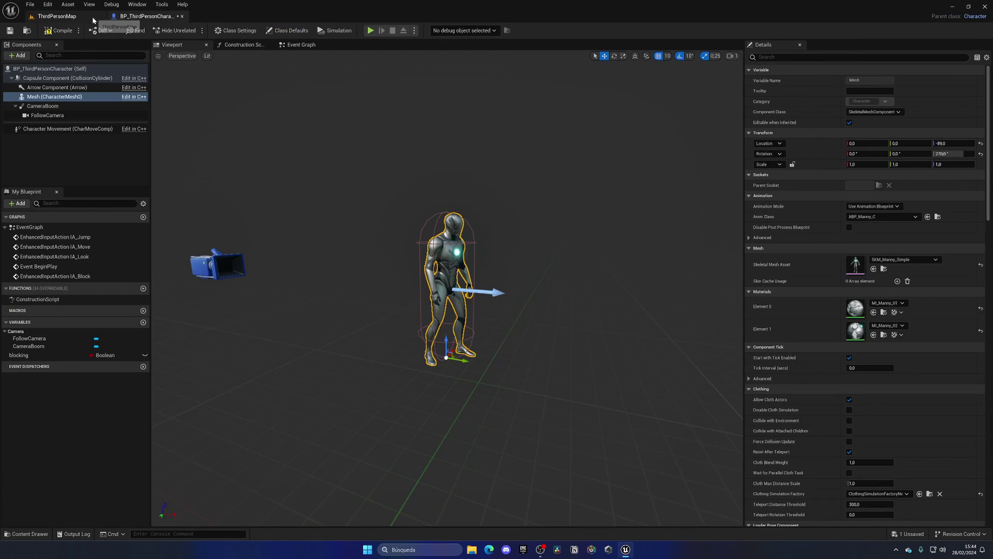
Step: Open the ABP_Manny animation blueprint from the Animations folder and look over its Event Graph and AnimGraph
left_click(57, 16)
left_click(216, 439)
double_click(210, 431)
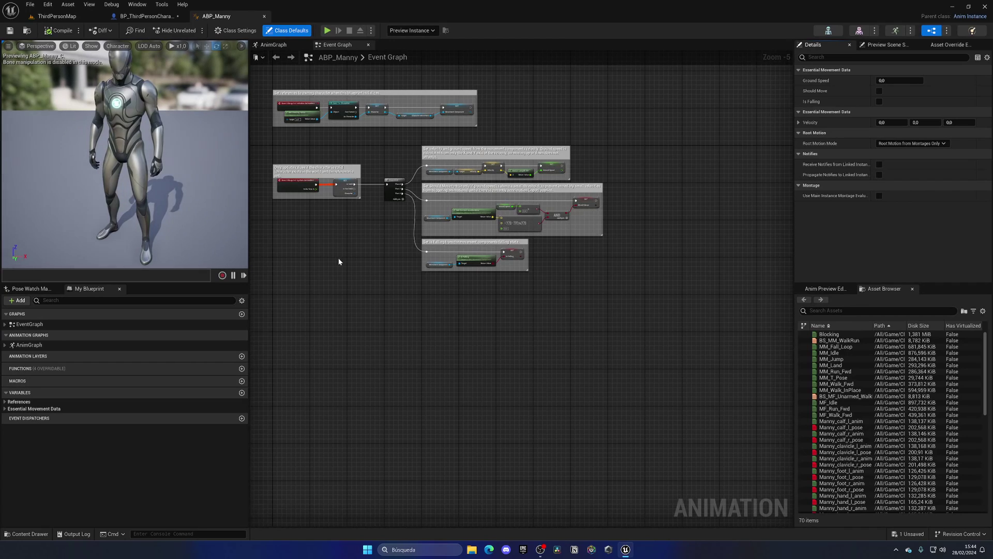
right_click_drag(338, 258, 379, 330)
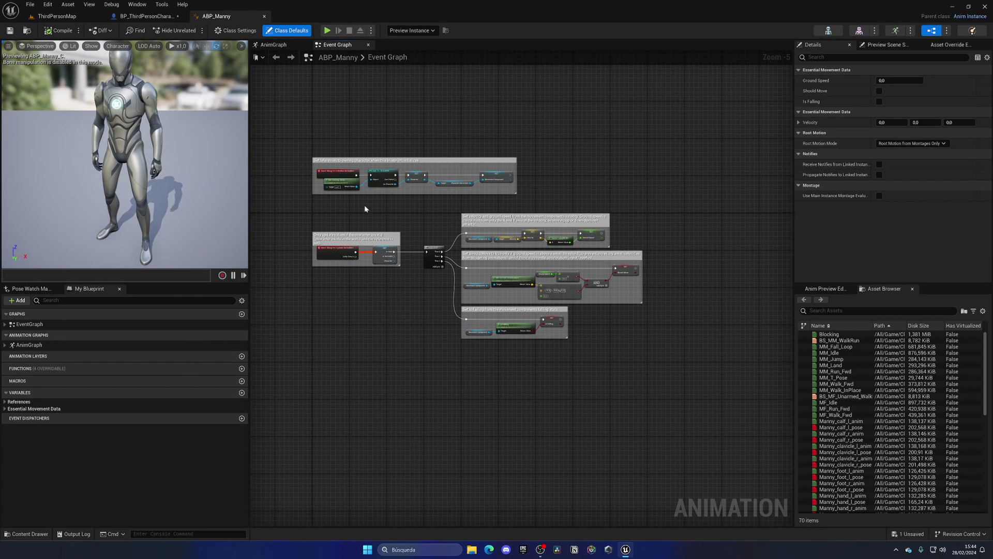
left_click(274, 45)
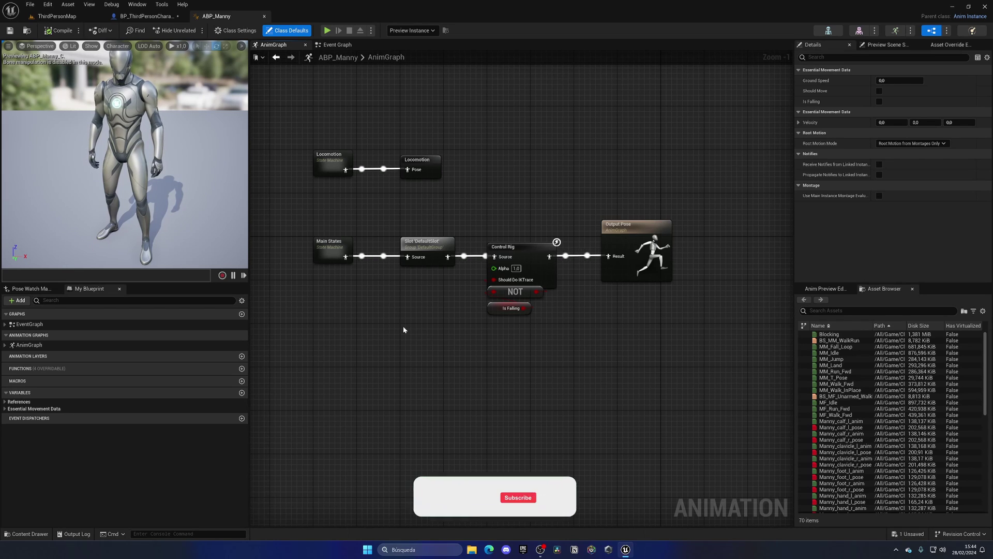
Step: Review the IA_Block logic in BP_ThirdPersonCharacter's Event Graph, and return to the Event Graph of ABP_Manny
left_click(144, 16)
left_click(297, 45)
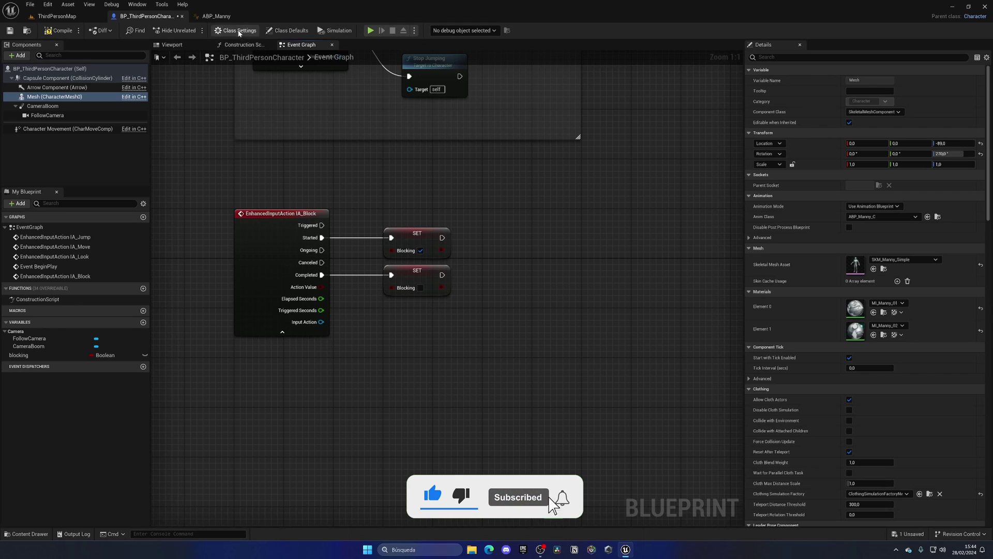
left_click(216, 16)
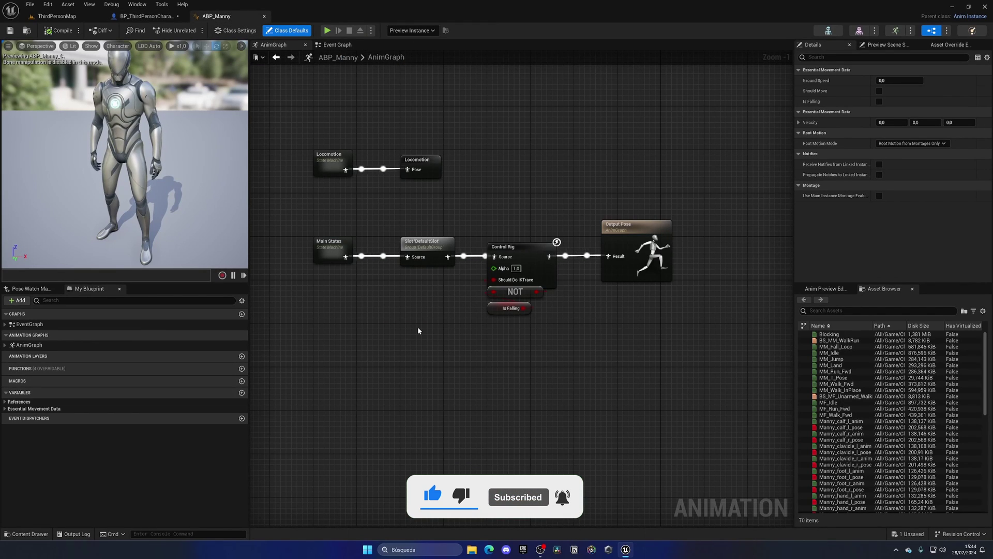
left_click(330, 45)
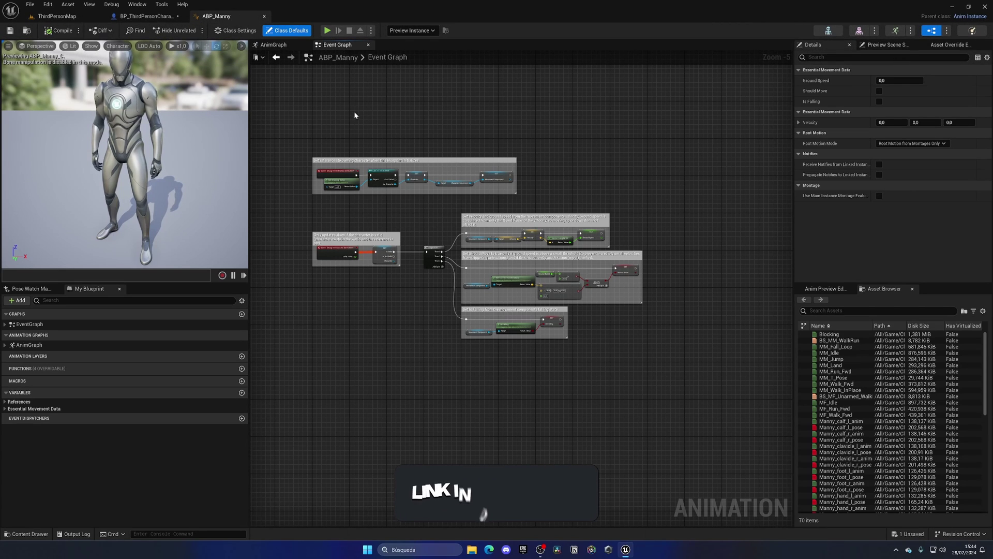
Step: Copy the Get Owning Actor node from the initialization section and paste it after the Set Movement Component node
scroll(323, 168, "up", 3)
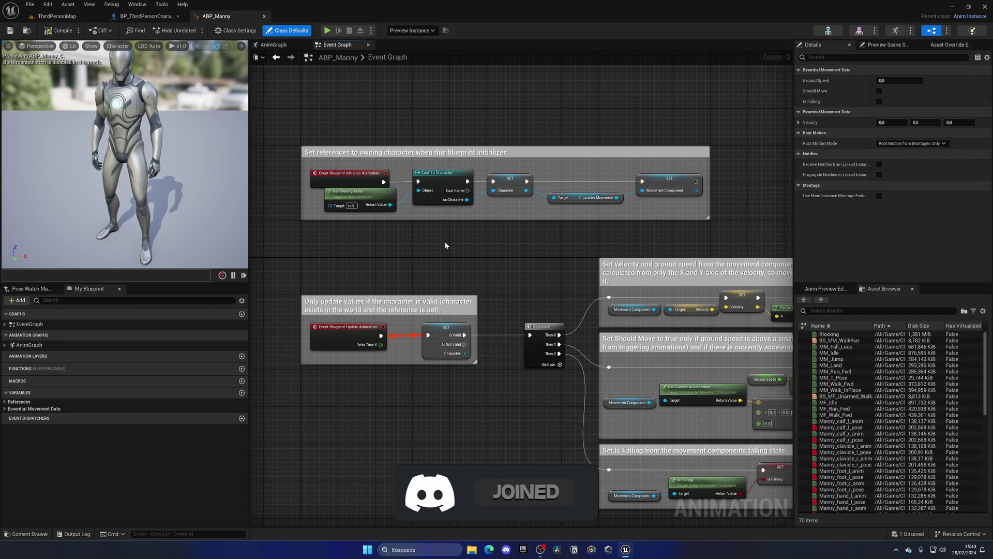
scroll(448, 237, "up", 2)
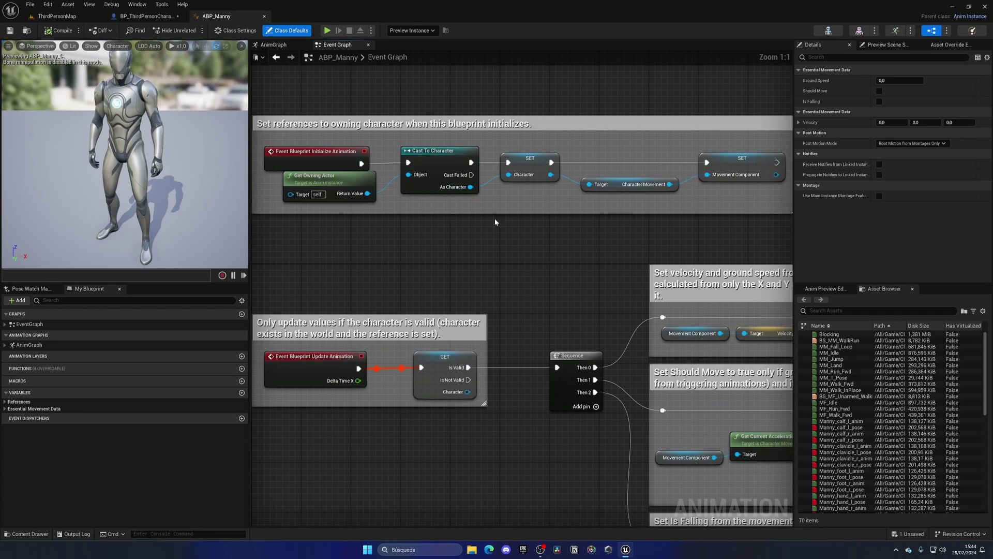
right_click_drag(495, 220, 479, 296)
scroll(482, 295, "down", 1)
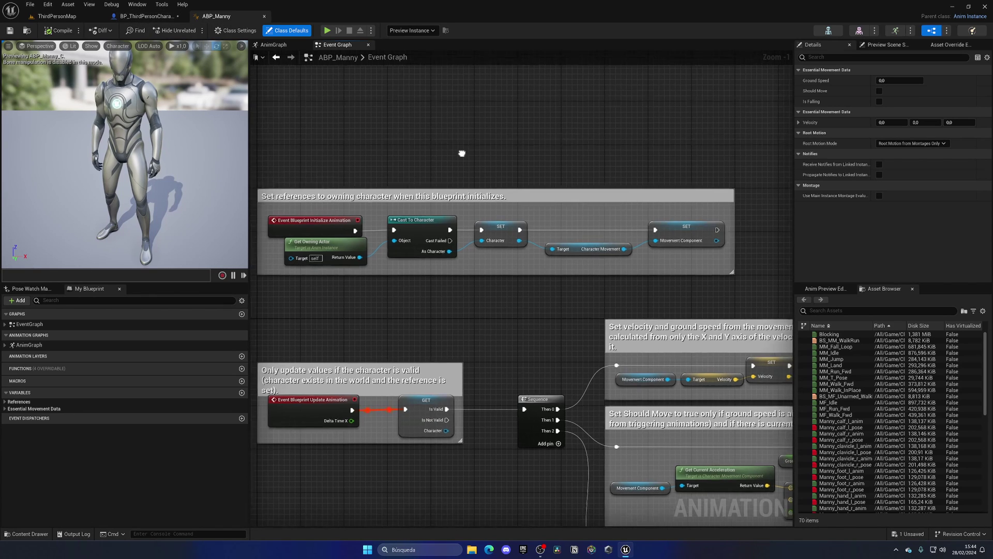
right_click_drag(461, 151, 499, 151)
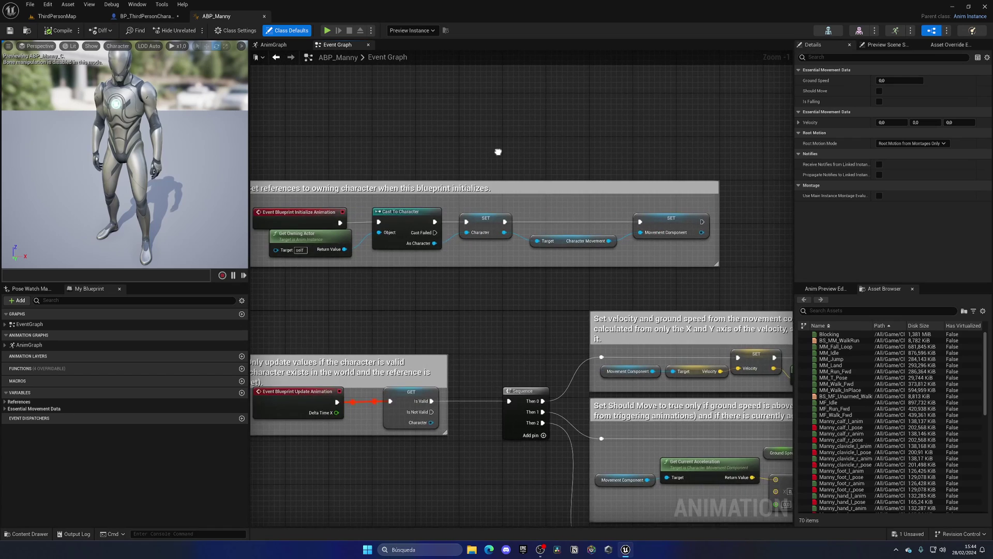
left_click(320, 242)
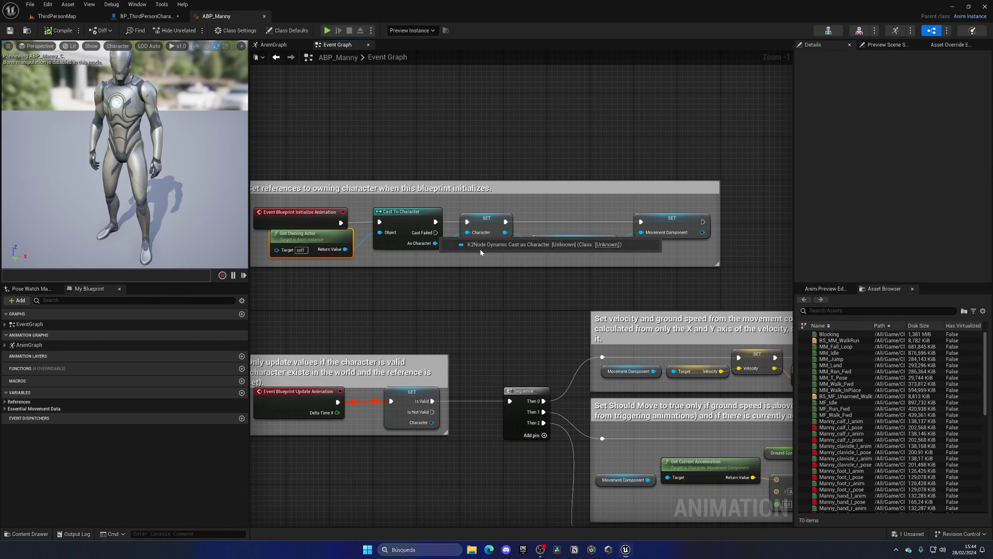
right_click(255, 253)
right_click_drag(753, 253, 608, 251)
key("ctrl+v")
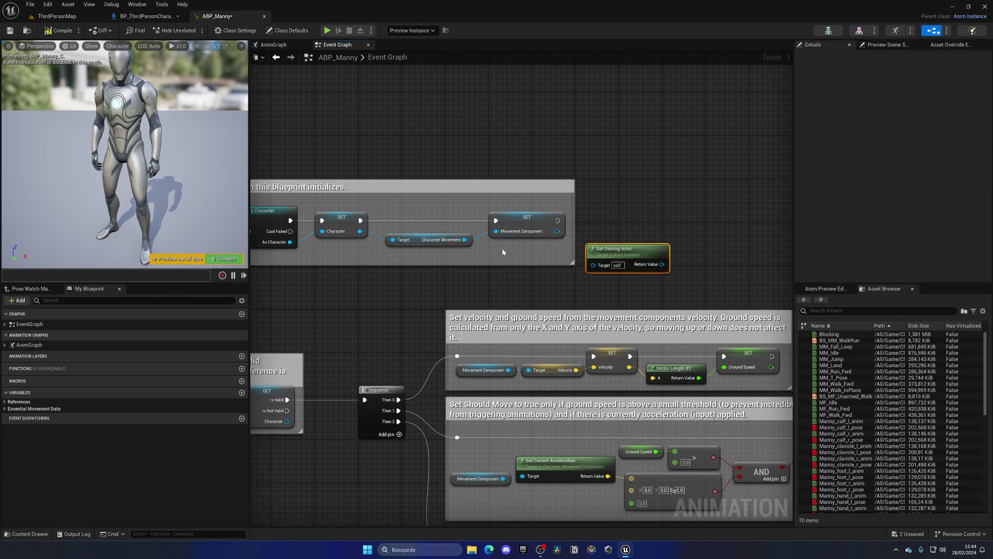
Step: Cast the copied Get Owning Actor's return value to BP_ThirdPersonCharacter, and run the cast after the Set Movement Component node
right_click_drag(503, 250, 643, 255)
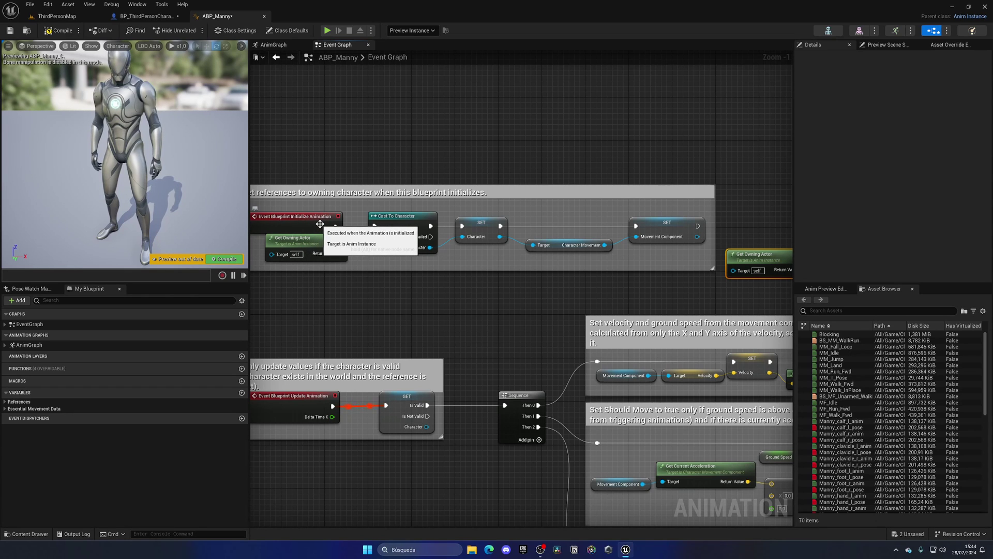
right_click_drag(533, 223, 211, 215)
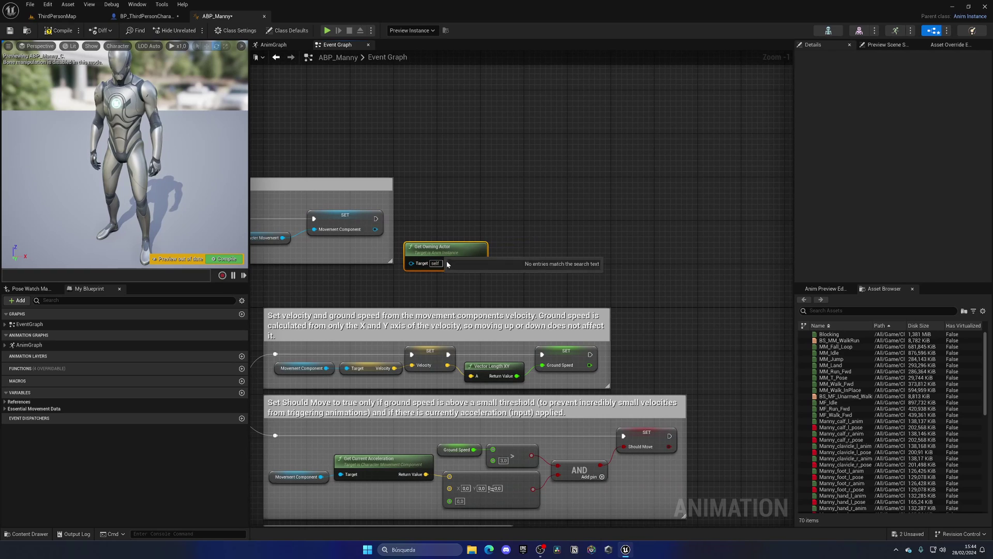
right_click_drag(503, 229, 522, 261)
scroll(464, 245, "up", 1)
left_click_drag(481, 280, 512, 234)
type("cast to rhi")
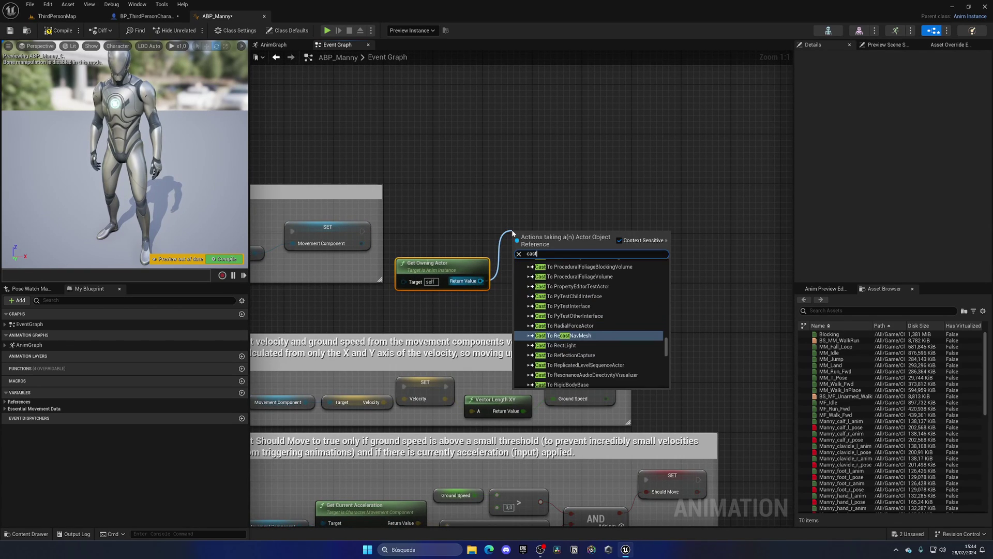
key("BackSpace")
key("BackSpace")
key("BackSpace")
type("third")
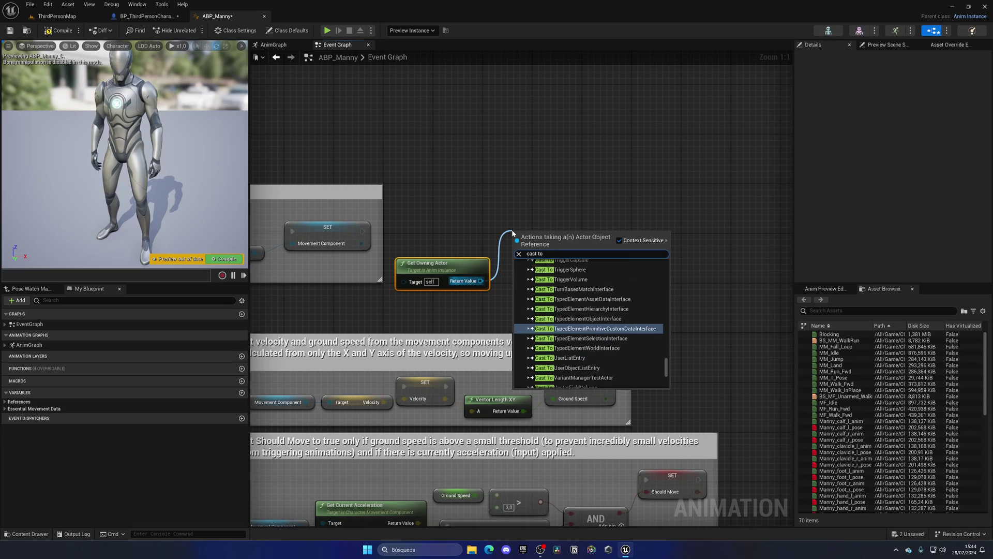
key("Up")
key("Return")
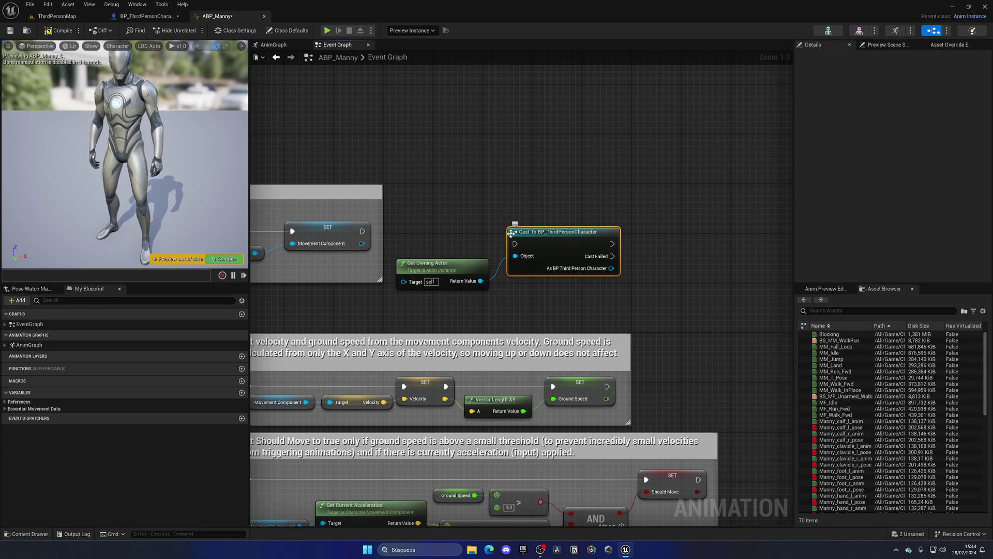
left_click_drag(364, 232, 515, 244)
left_click_drag(539, 249, 539, 237)
Step: Promote the cast's As BP Third Person Character output to a variable named Third Person Character BP
right_click_drag(566, 240, 390, 241)
left_click_drag(435, 256, 475, 259)
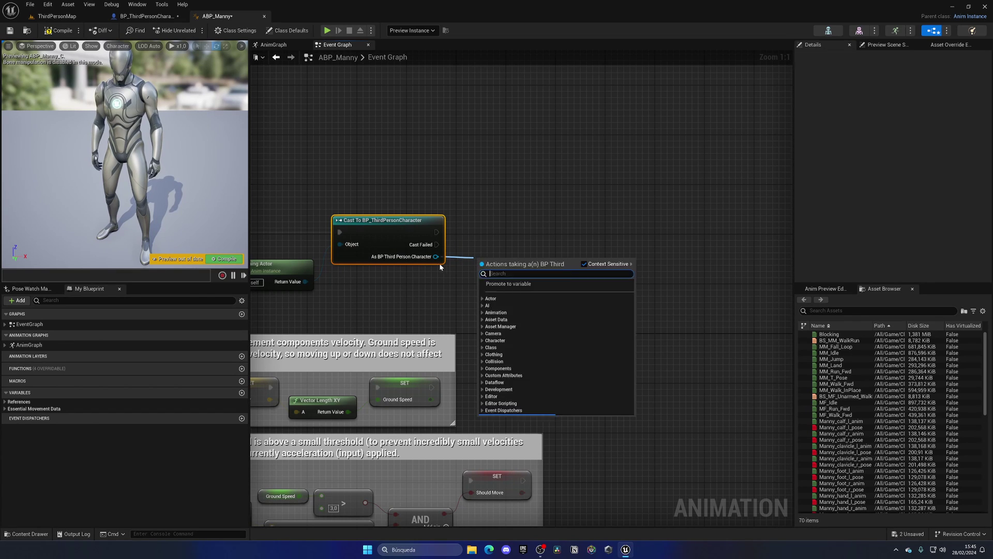
right_click(431, 257)
left_click(476, 273)
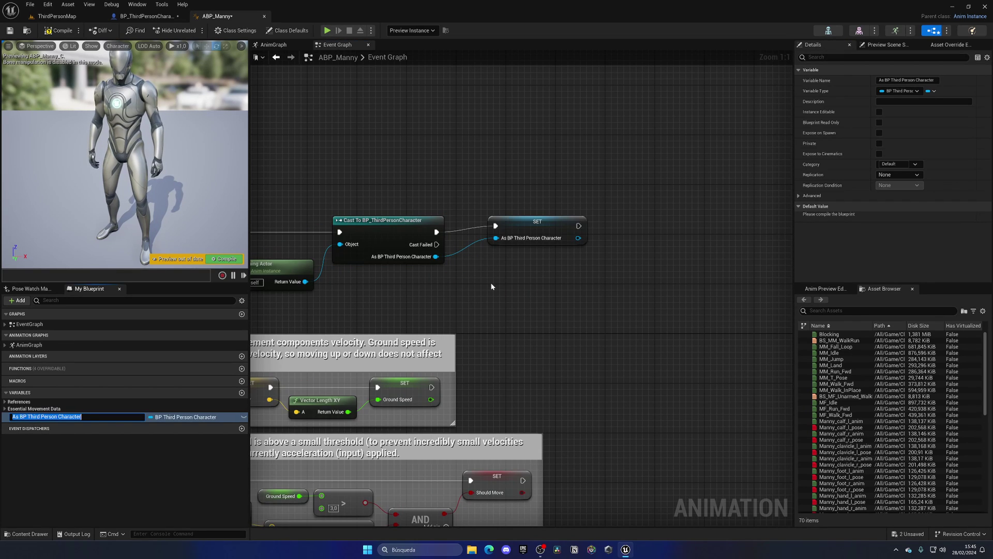
key("Home")
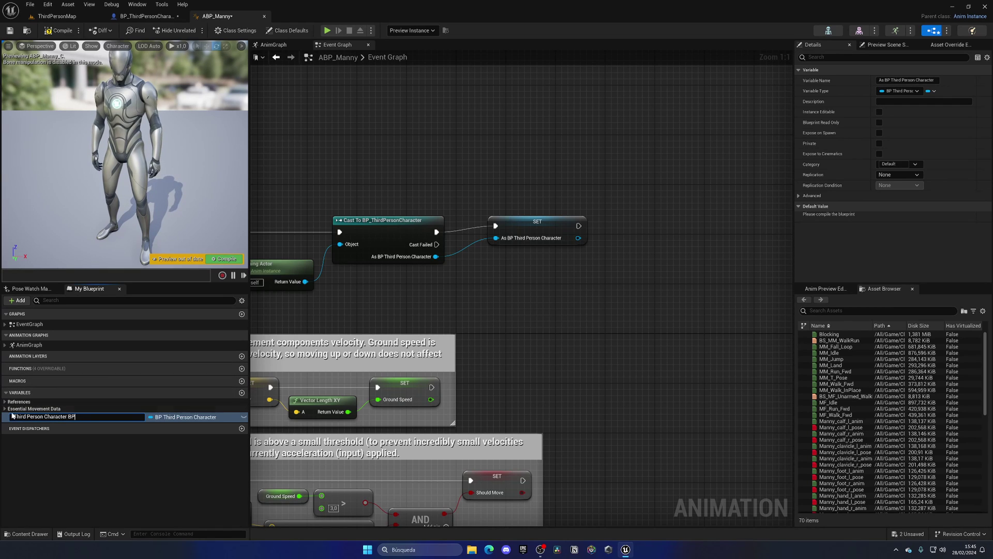
key("Return")
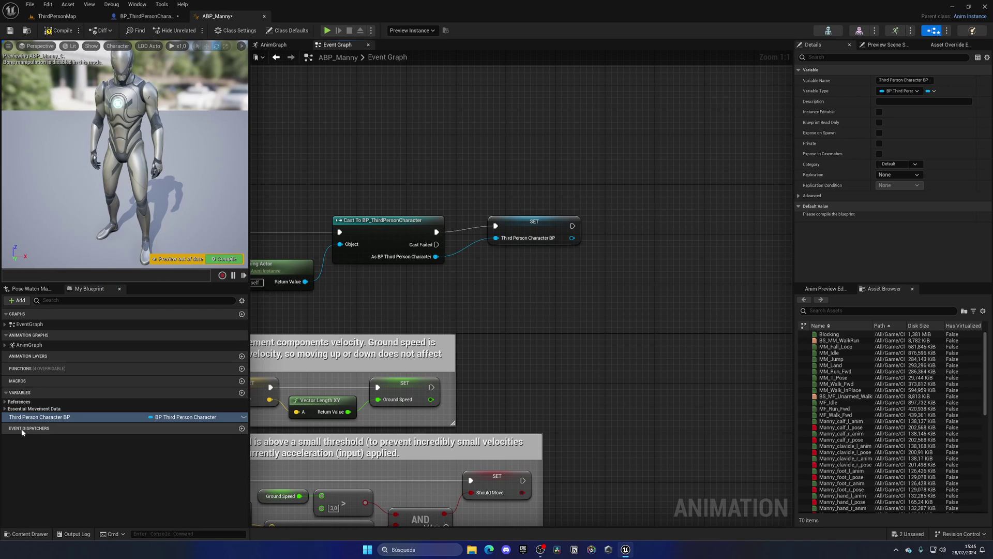
Step: Extend the "Set references to owning character when this blueprint initializes" comment box to enclose the BP_ThirdPersonCharacter cast and Set Third Person Character BP nodes
left_click_drag(548, 230, 541, 237)
left_click(539, 277)
scroll(542, 280, "down", 3)
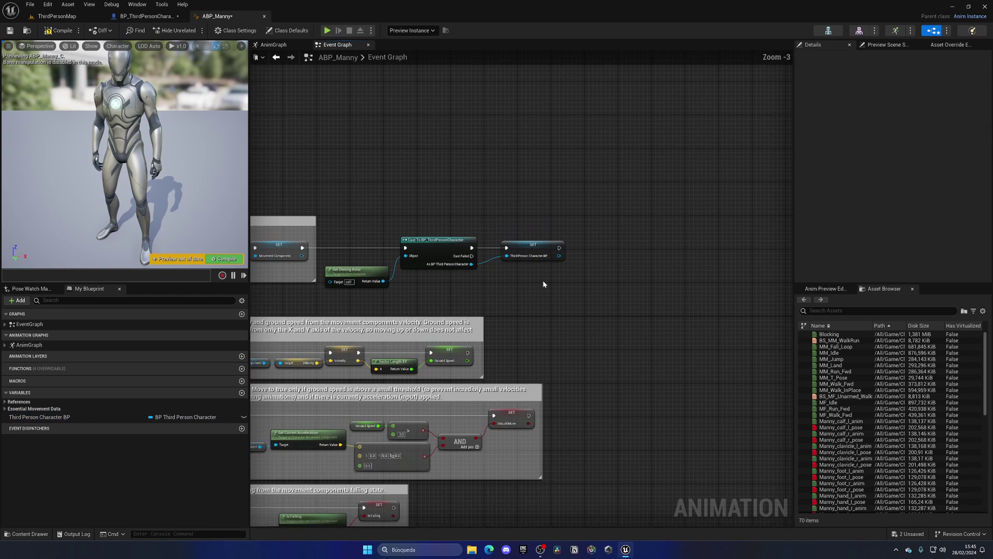
left_click_drag(393, 238, 585, 237)
scroll(583, 256, "down", 1)
right_click_drag(584, 276, 607, 266)
Step: Review the initialization chain and the update animation sections of ABP_Manny's Event Graph
right_click_drag(505, 265, 619, 265)
scroll(493, 265, "up", 2)
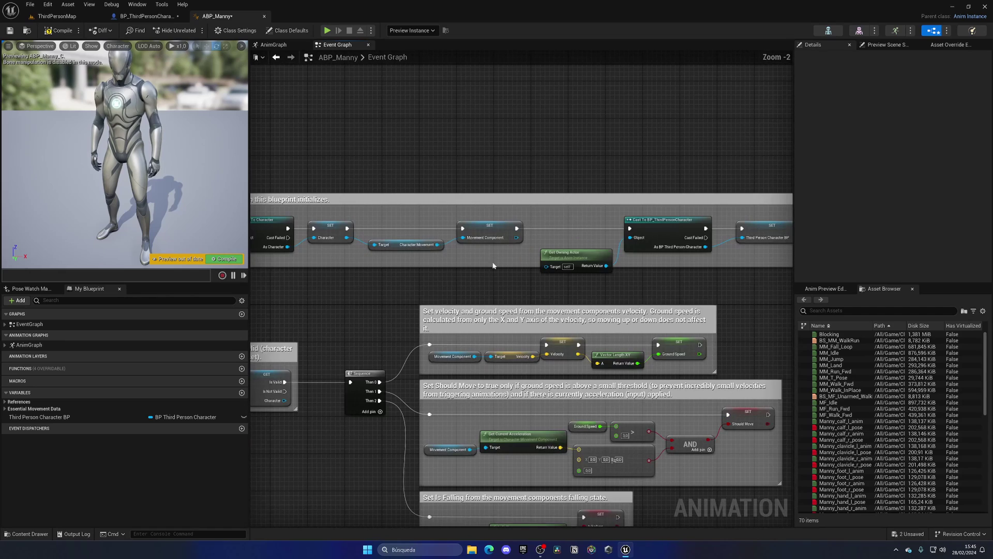
left_click_drag(493, 267, 494, 276)
right_click_drag(469, 264, 645, 262)
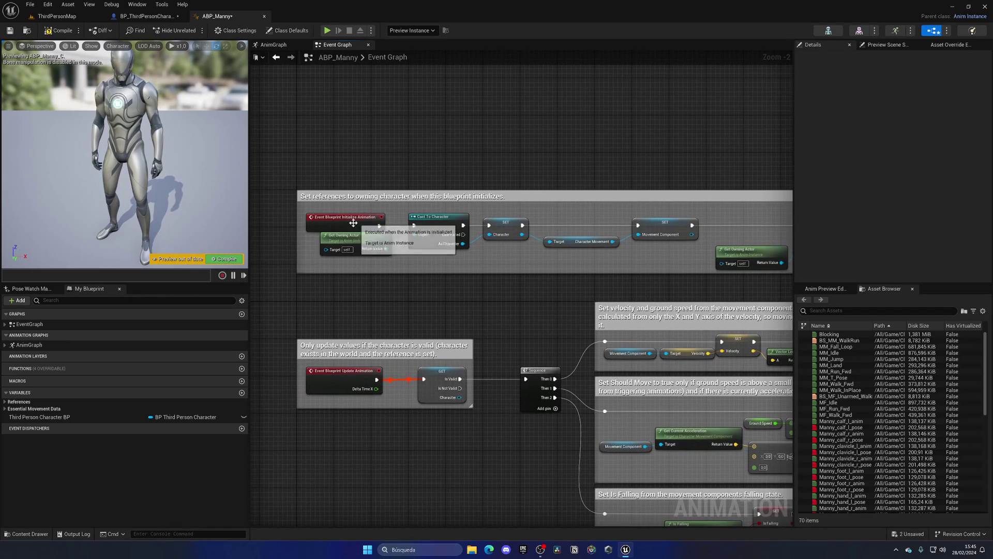
right_click_drag(500, 269, 357, 234)
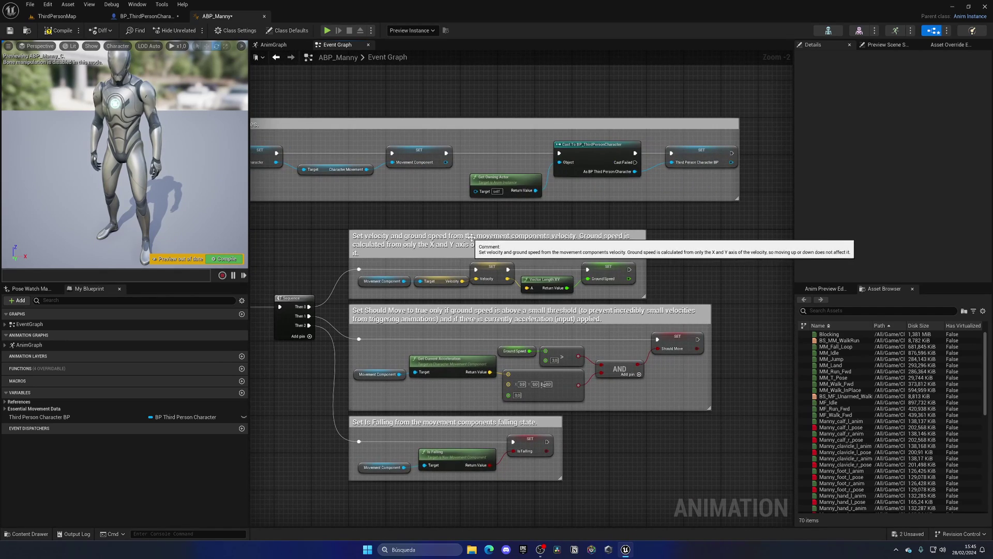
right_click_drag(473, 311, 630, 287)
right_click_drag(389, 298, 482, 285)
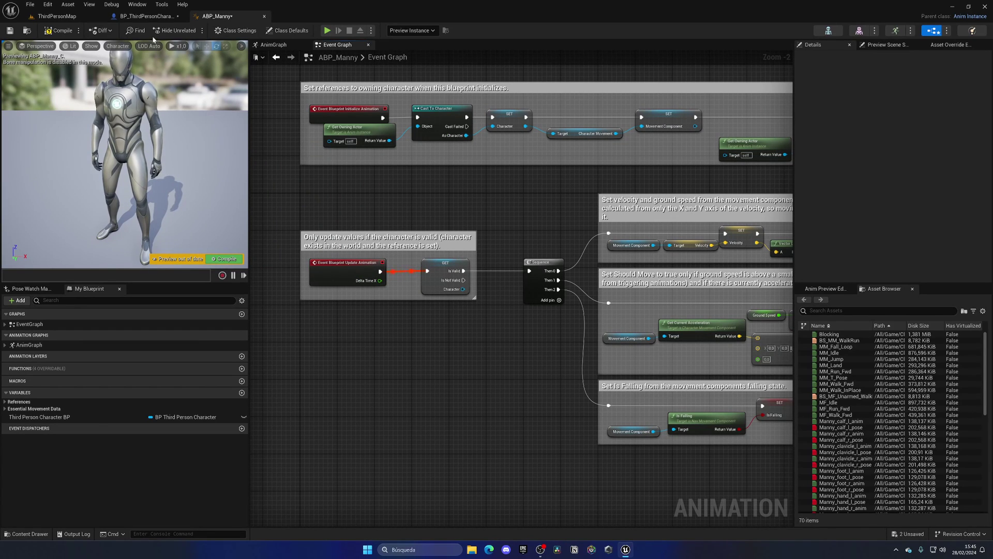
left_click(142, 16)
left_click(224, 17)
Step: Add a Then 3 output to the Sequence node in the update animation section
right_click_drag(385, 260, 358, 221)
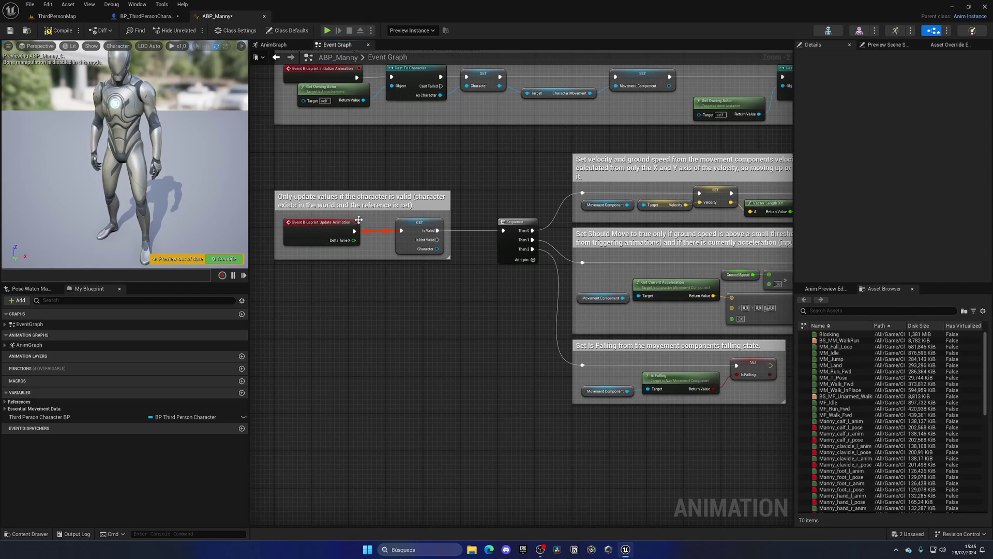
right_click_drag(539, 268, 368, 182)
left_click(477, 227)
scroll(361, 223, "up", 1)
Step: Place a getter for Third Person Character BP below the Is Falling section and get its Blocking variable
right_click_drag(360, 224, 335, 199)
left_click_drag(57, 417, 275, 354)
left_click(291, 345)
type("get block")
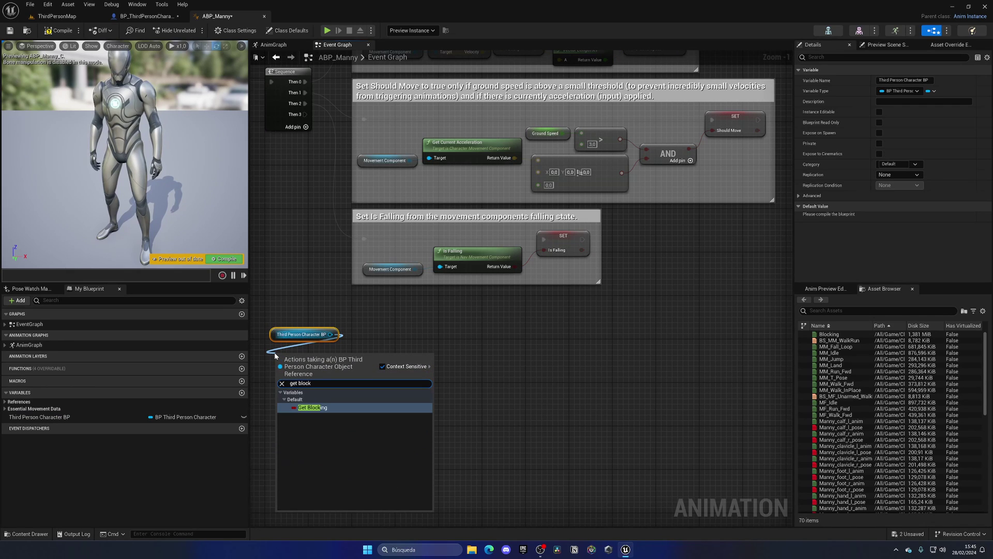
key("Return")
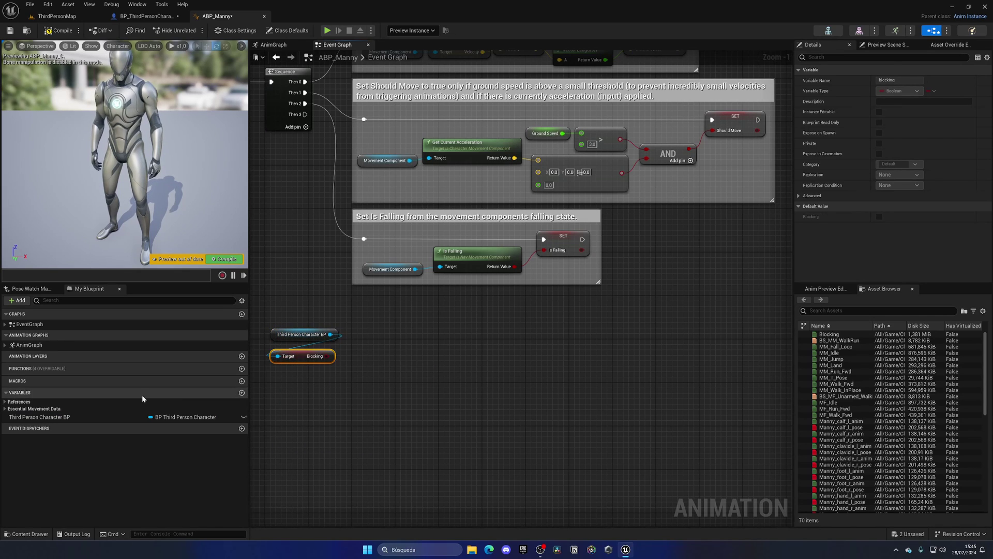
Step: Create a Boolean variable named isBlocking in ABP_Manny
left_click(242, 393)
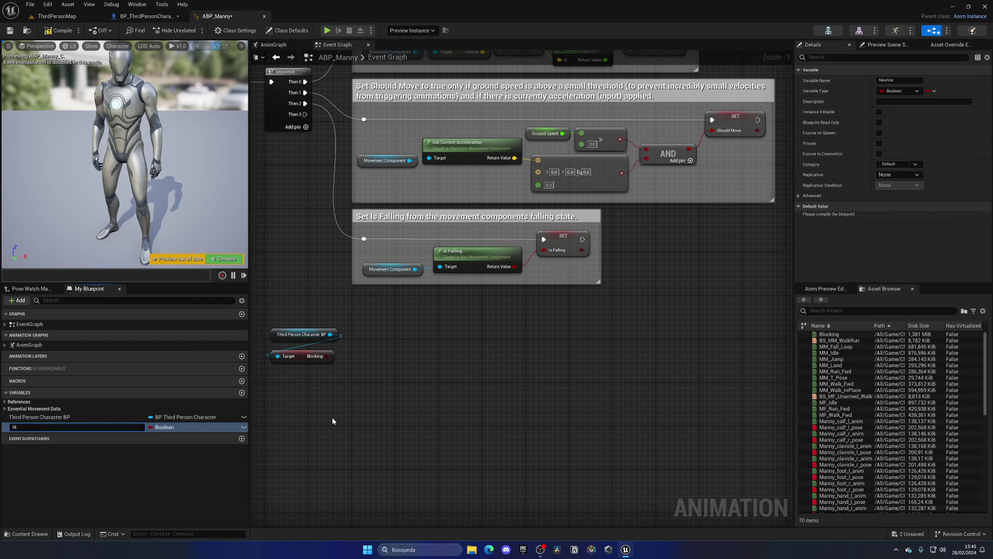
type("isBlocking")
key("Return")
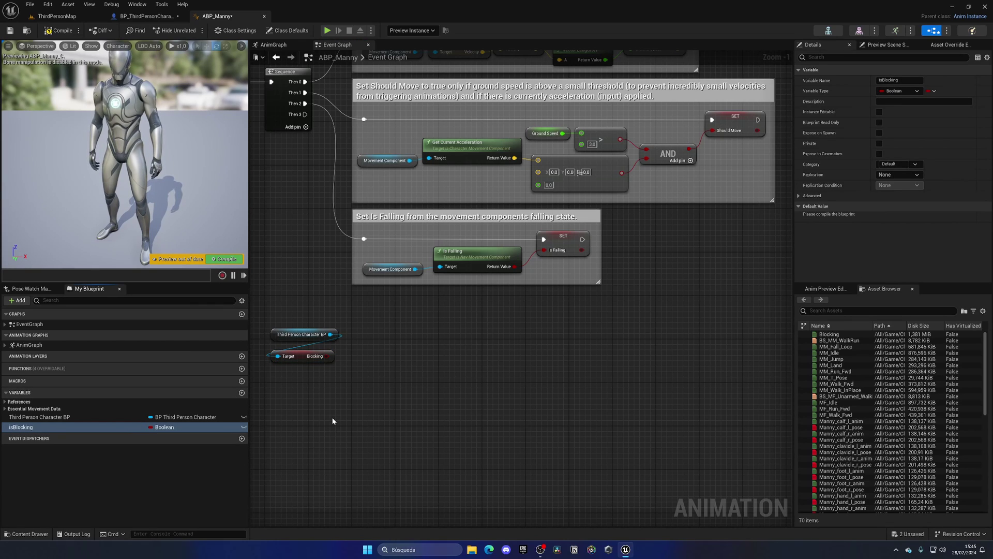
Step: Set isBlocking from the character's Blocking value, run it from the Sequence's Then 3 output, and compile and save everything
left_click_drag(103, 426, 380, 333)
left_click(395, 337)
left_click_drag(305, 115, 373, 323)
left_click_drag(325, 357, 376, 333)
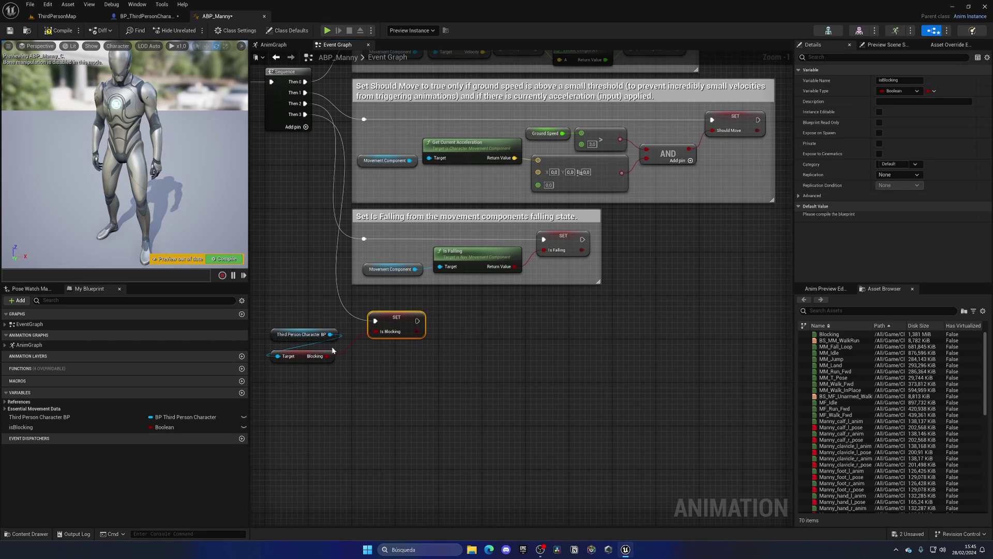
left_click(60, 30)
key("ctrl+shift+s")
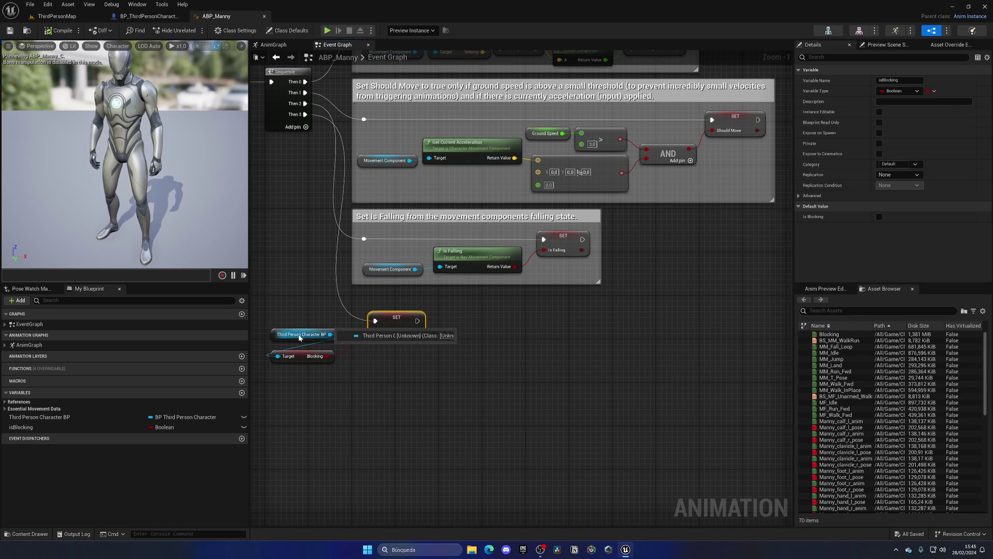
Step: Examine the isBlocking variable, the Locomotion state machine and its Idle state, and return to the AnimGraph
left_click(149, 16)
left_click(216, 16)
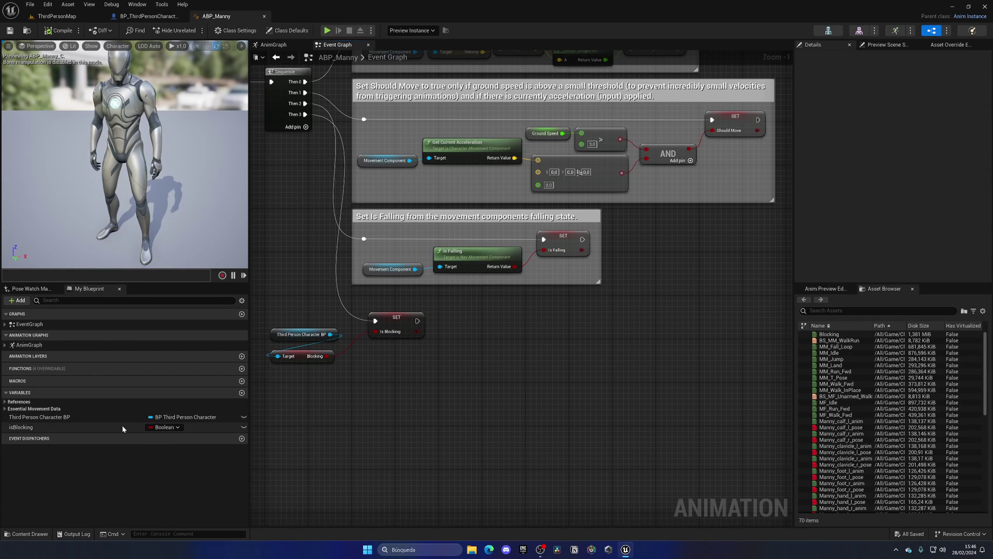
left_click(31, 427)
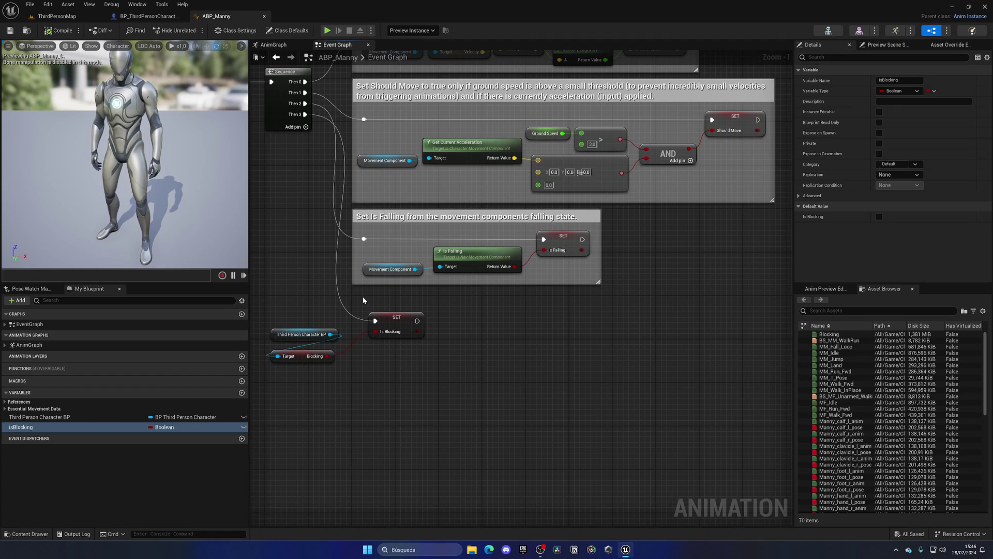
left_click(263, 44)
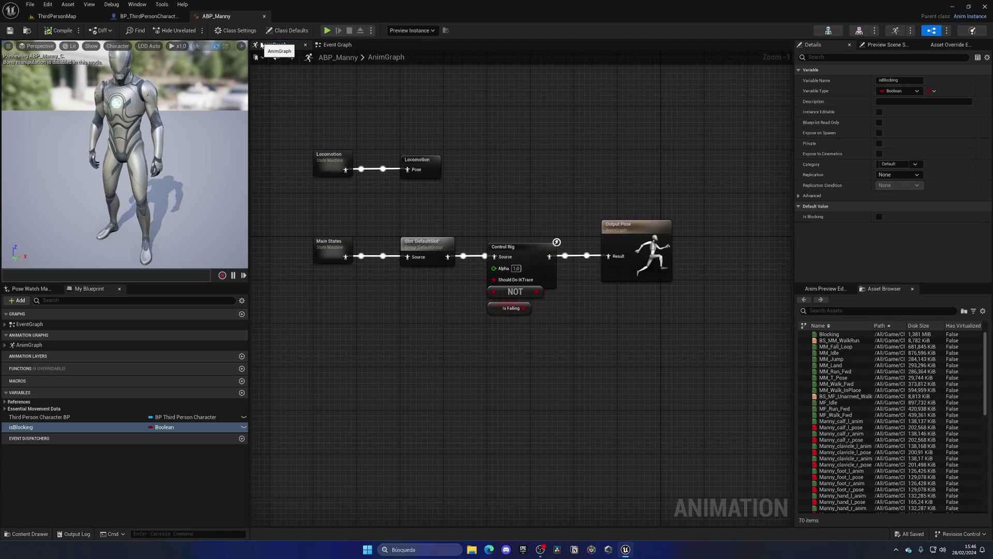
double_click(333, 166)
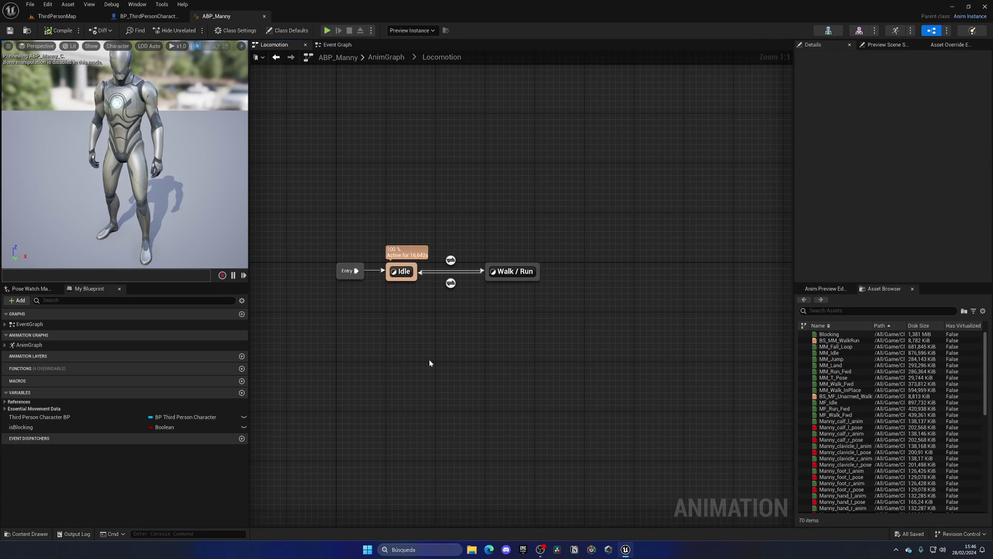
double_click(403, 273)
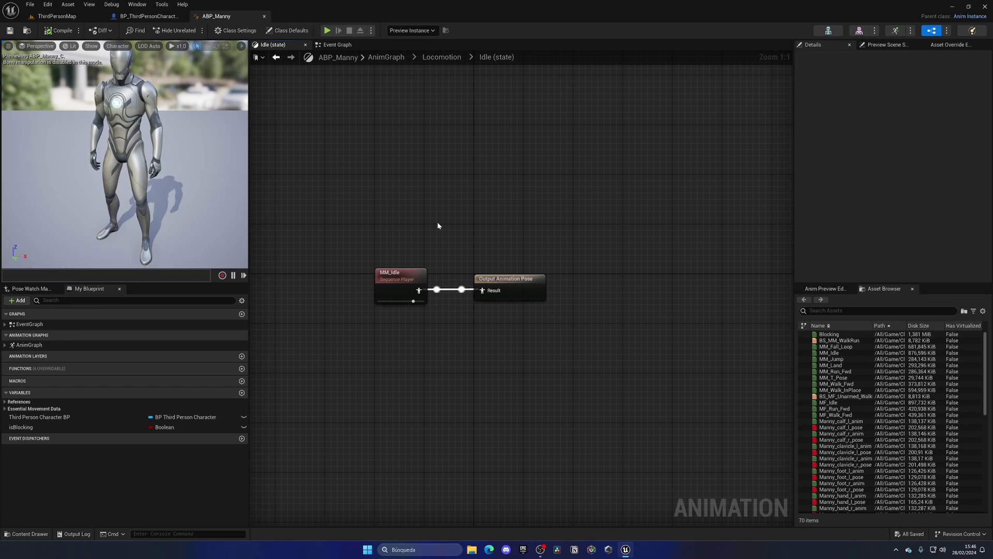
left_click(439, 58)
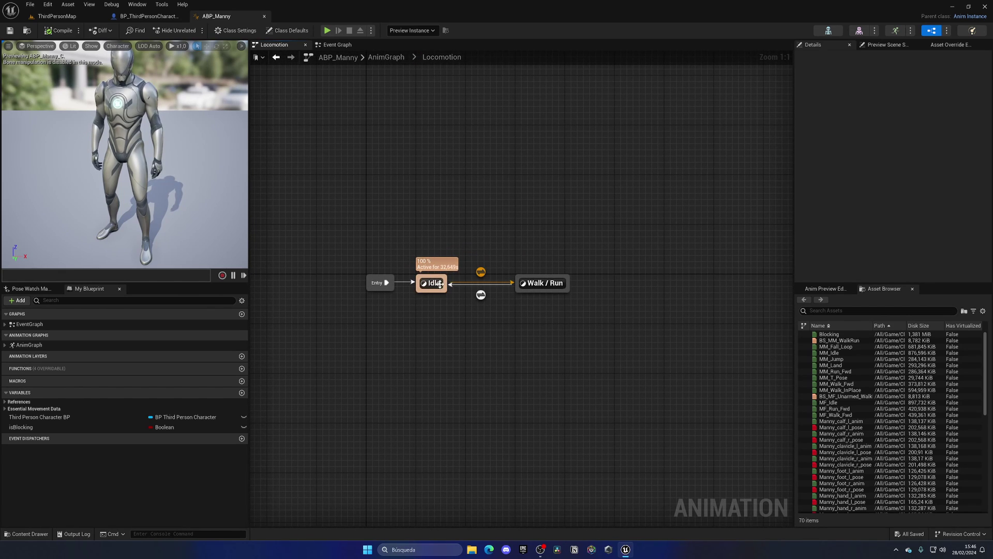
left_click(386, 57)
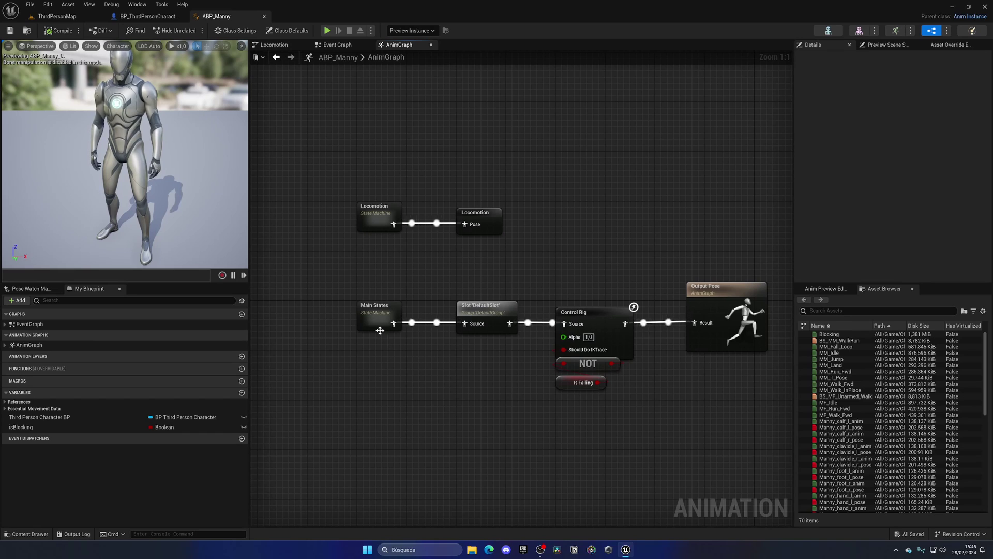
Step: Add a state named Blocking above Locomotion in the Main States state machine
double_click(375, 322)
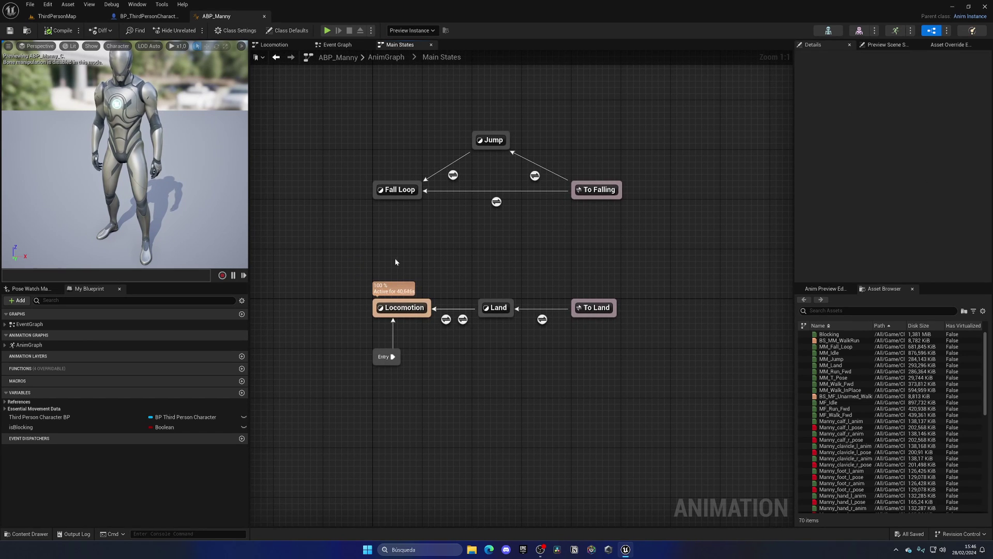
double_click(398, 307)
left_click(449, 58)
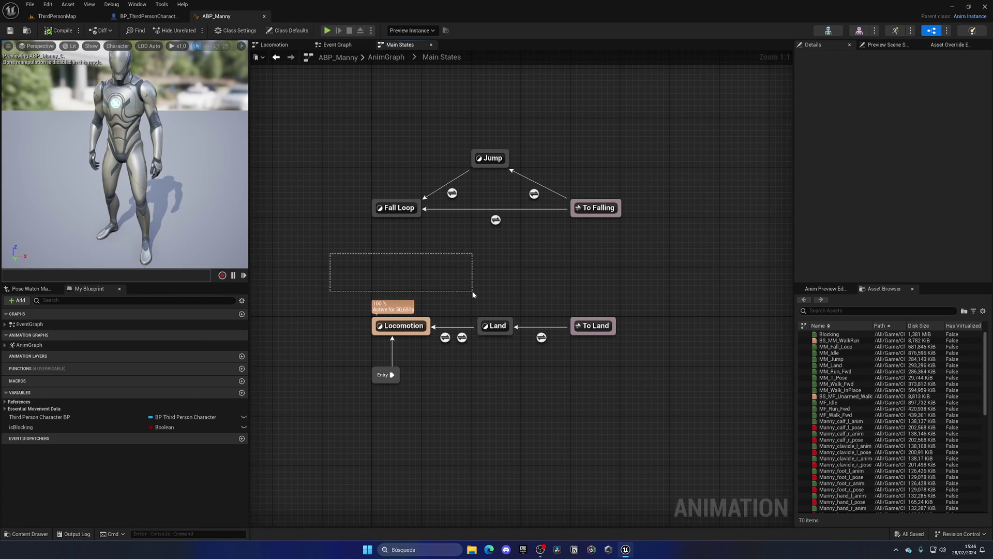
right_click(389, 282)
left_click(412, 310)
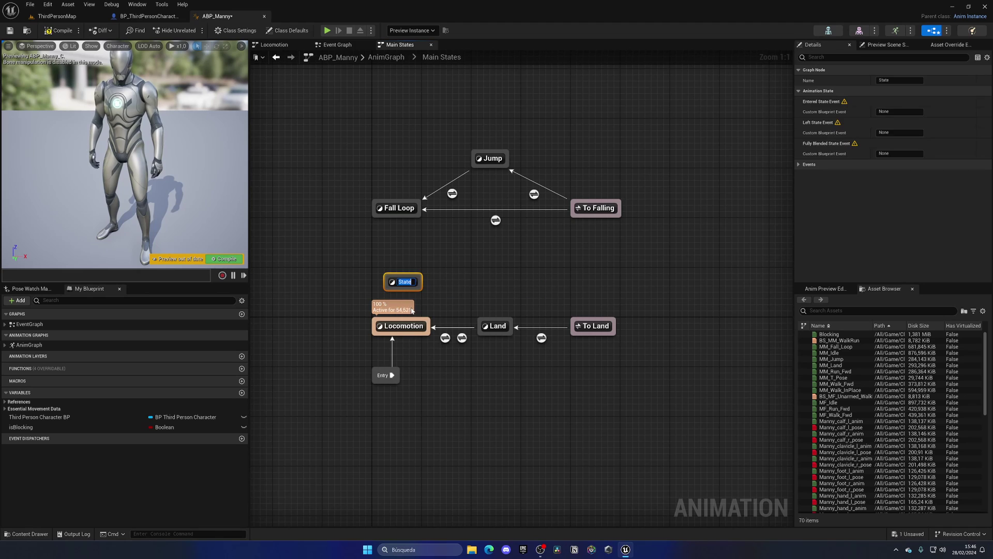
type("Blocking")
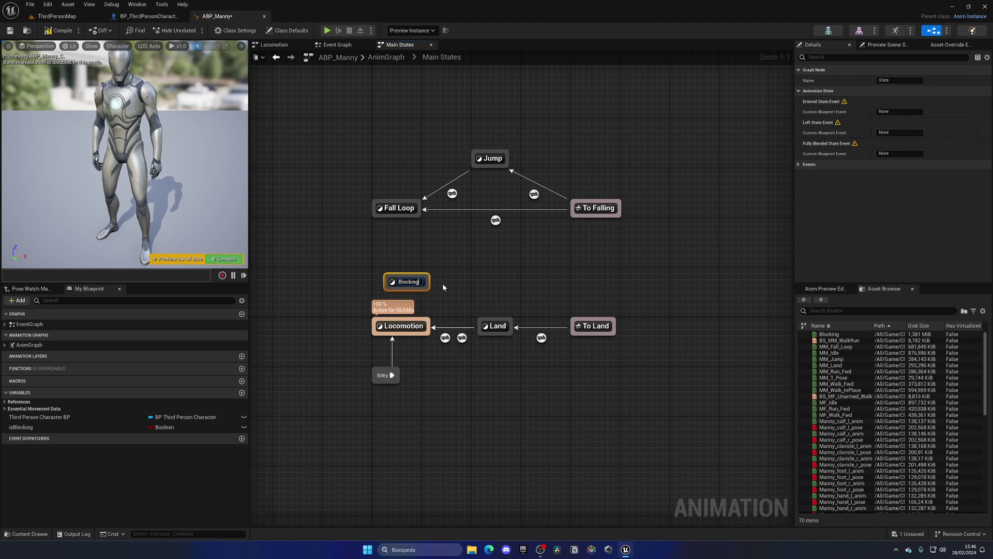
key("Return")
Step: Create a transition from Locomotion to Blocking that can be entered when isBlocking is true
left_click_drag(416, 320, 402, 276)
double_click(390, 298)
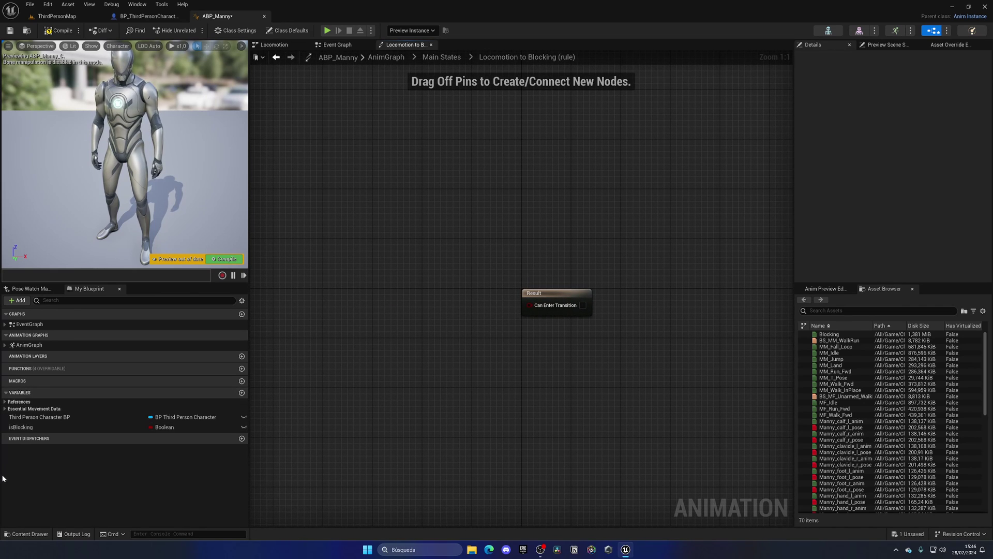
left_click_drag(23, 426, 530, 305)
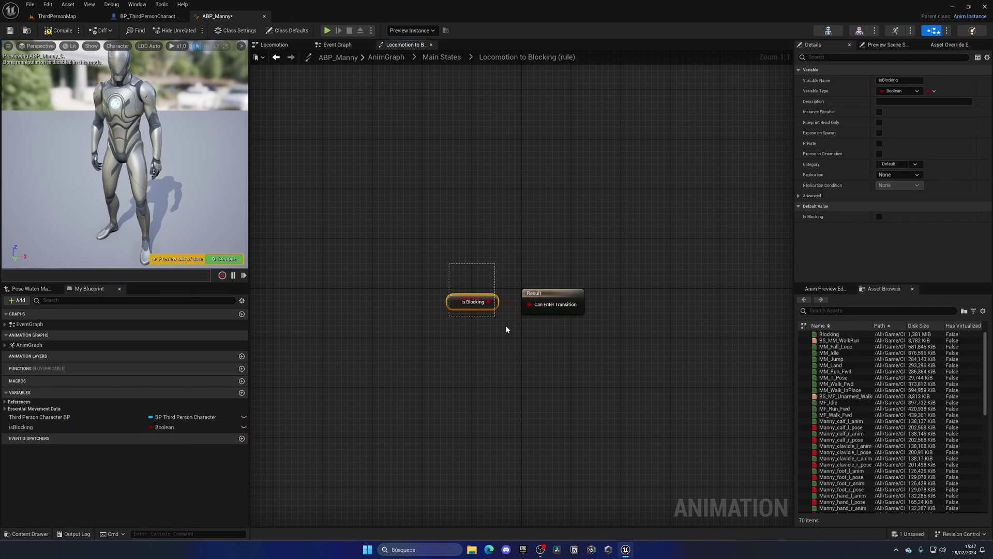
left_click(453, 60)
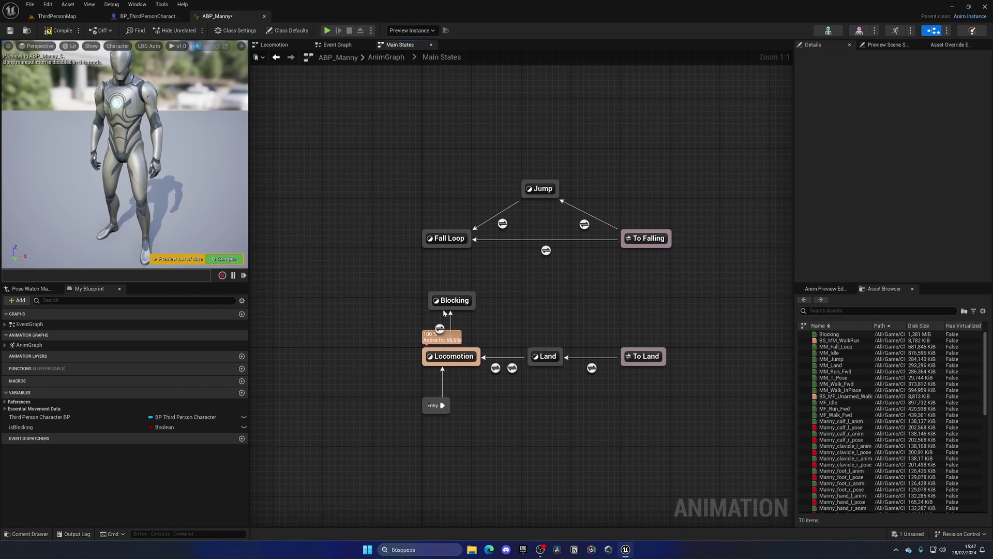
Step: Create a transition from Blocking back to Locomotion, using isBlocking through a NOT node as its Can Enter Transition condition
left_click_drag(449, 343, 450, 356)
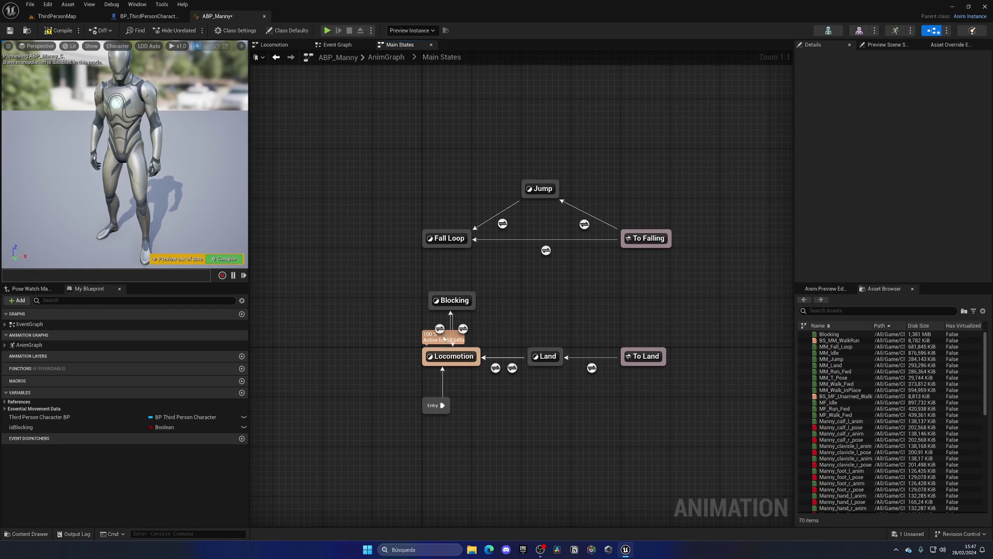
double_click(463, 333)
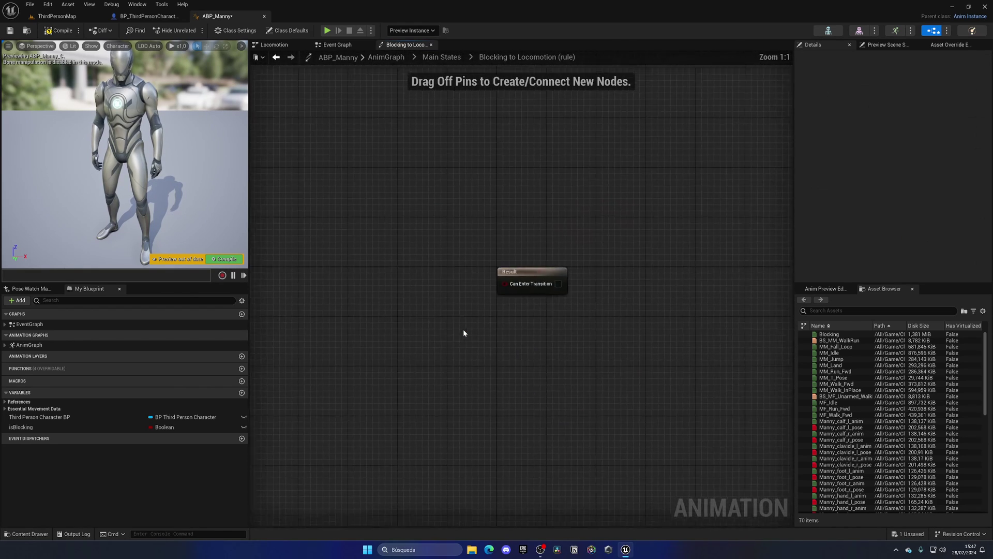
left_click_drag(21, 426, 439, 313)
left_click(399, 321)
type("not")
key("Return")
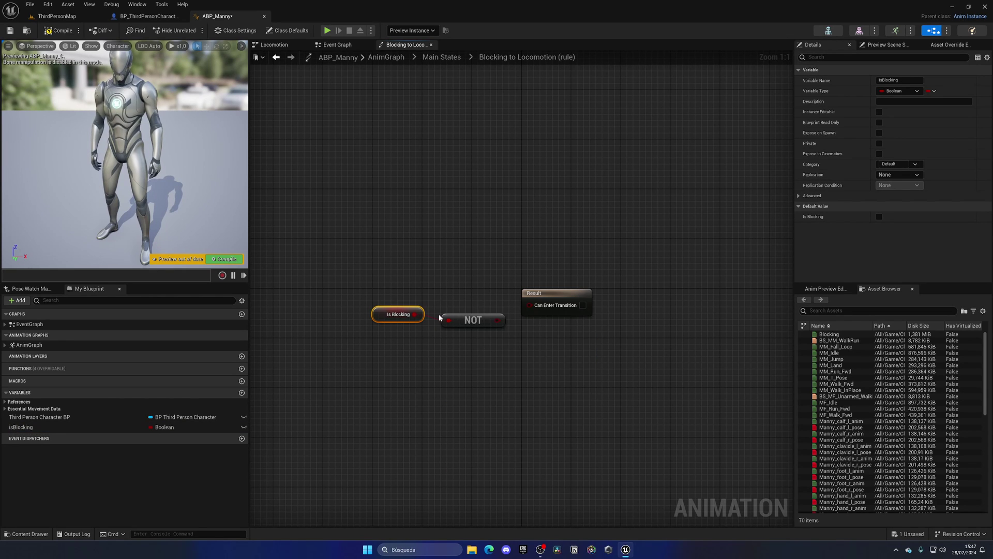
left_click_drag(498, 321, 530, 305)
Step: Straighten the connections between the isBlocking, NOT and Result nodes in the Blocking to Locomotion rule
left_click_drag(397, 274, 545, 363)
key("q")
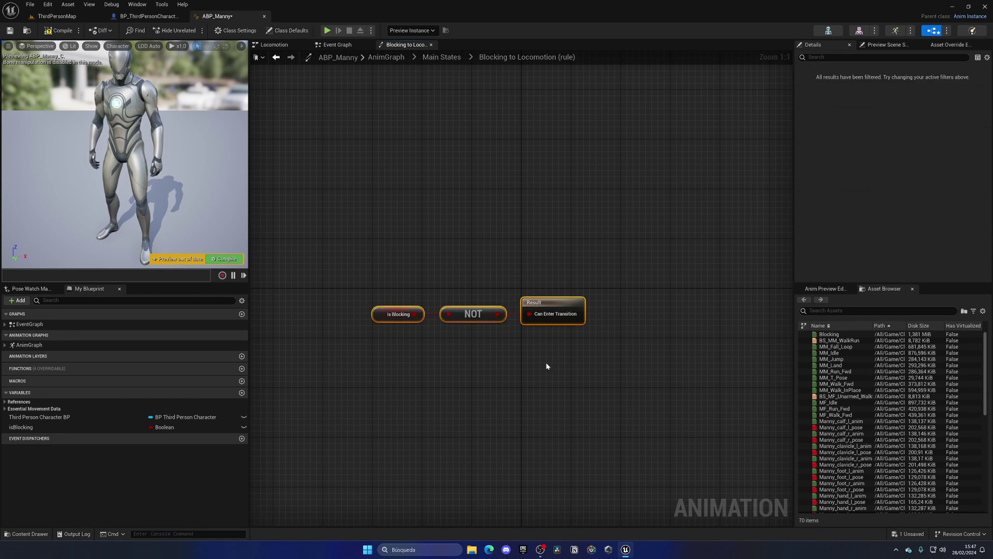
left_click(545, 362)
Step: Place the Blocking animation inside the Blocking state of Main States and connect it to the Output Animation Pose
left_click(451, 58)
right_click_drag(496, 238, 483, 262)
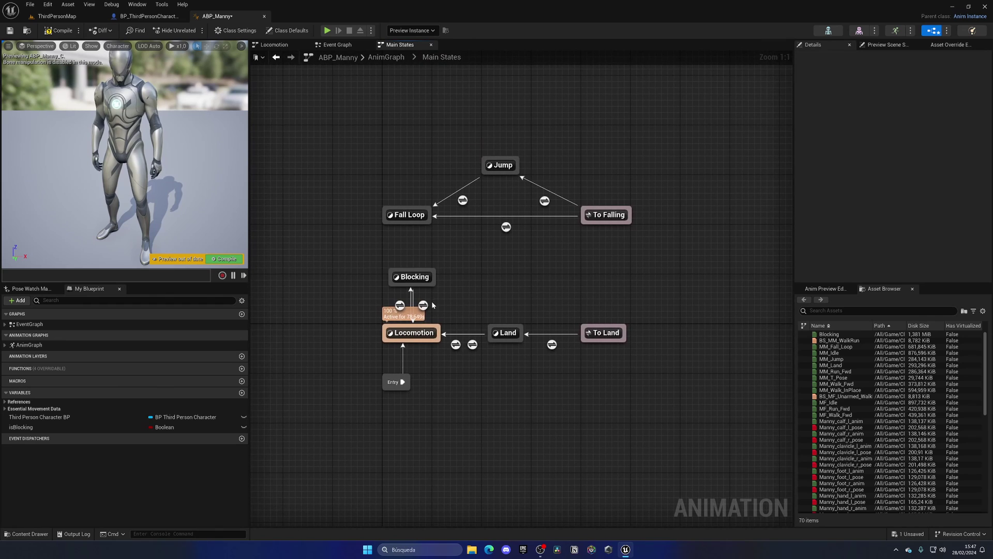
double_click(416, 278)
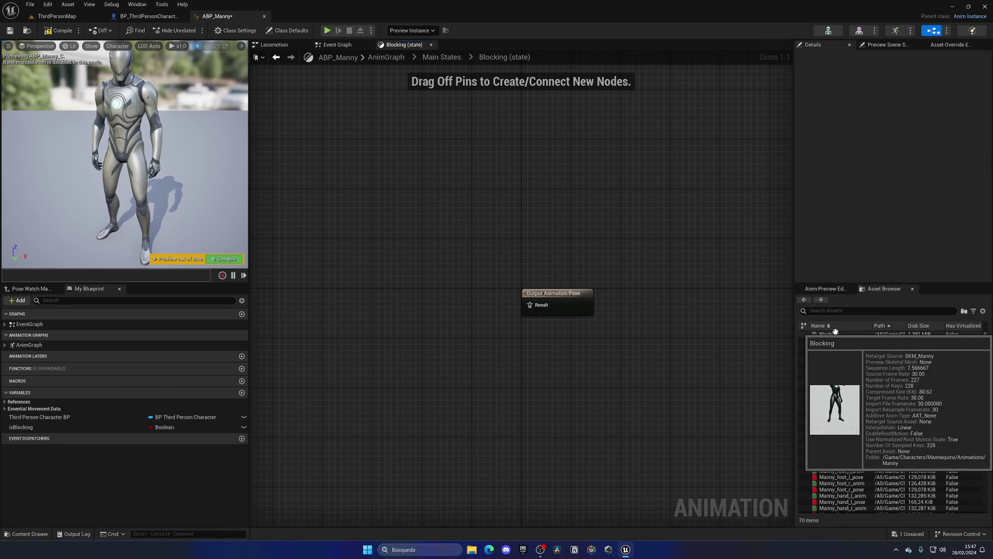
left_click_drag(829, 334, 529, 310)
left_click(563, 361)
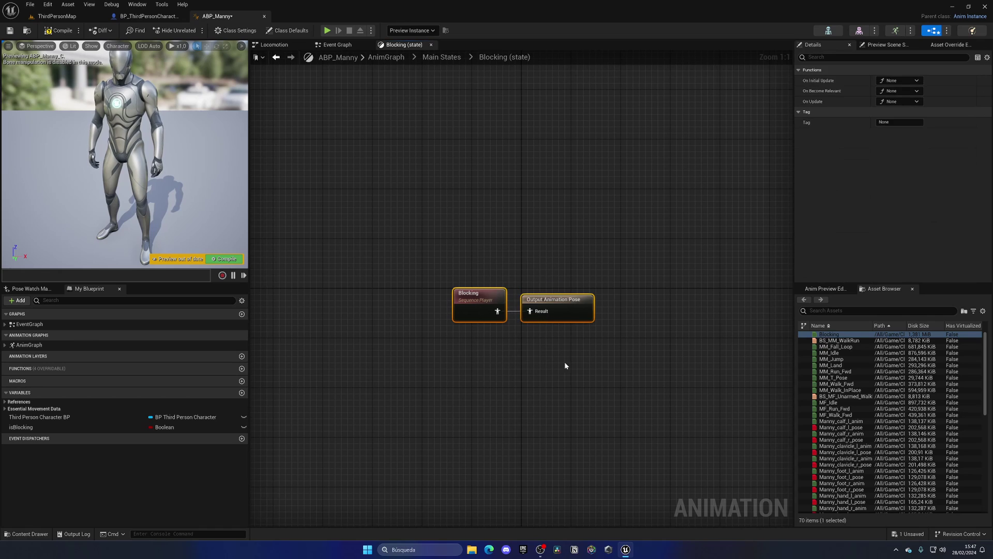
Step: Bring up the Asset Browser panel to locate the character's animations
left_click(137, 4)
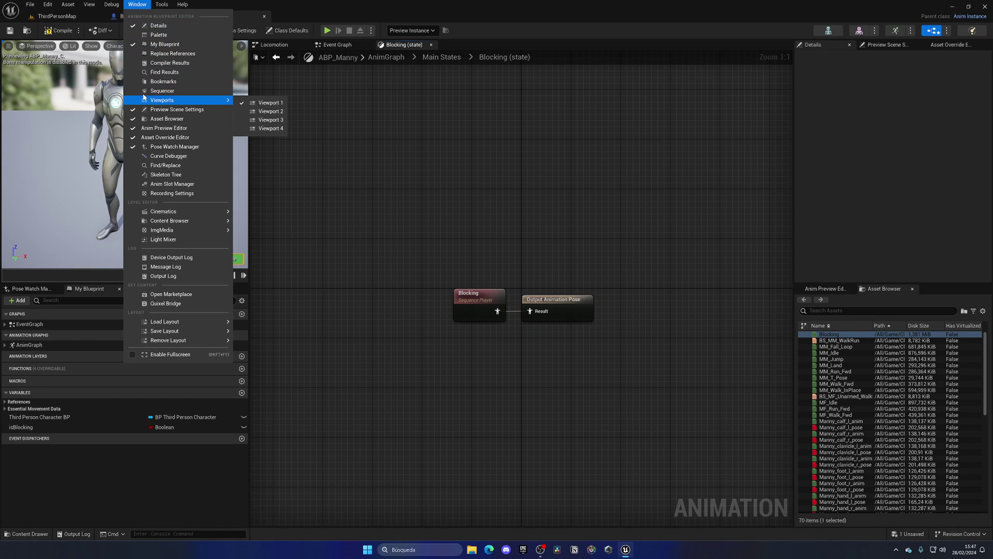
left_click(166, 119)
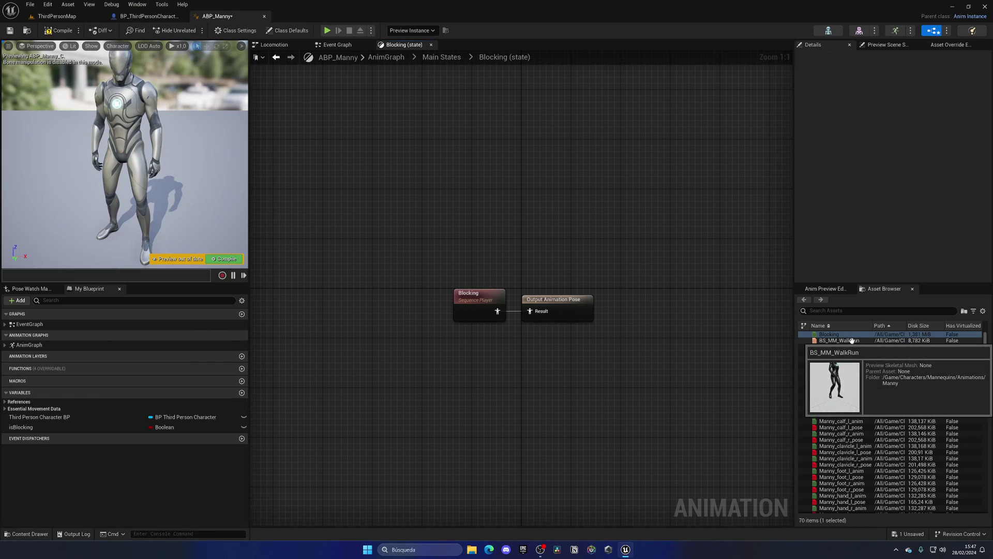
Step: Review the Blocking sequence player's settings, then compile and save ABP_Manny
left_click(487, 317)
scroll(831, 171, "down", 2)
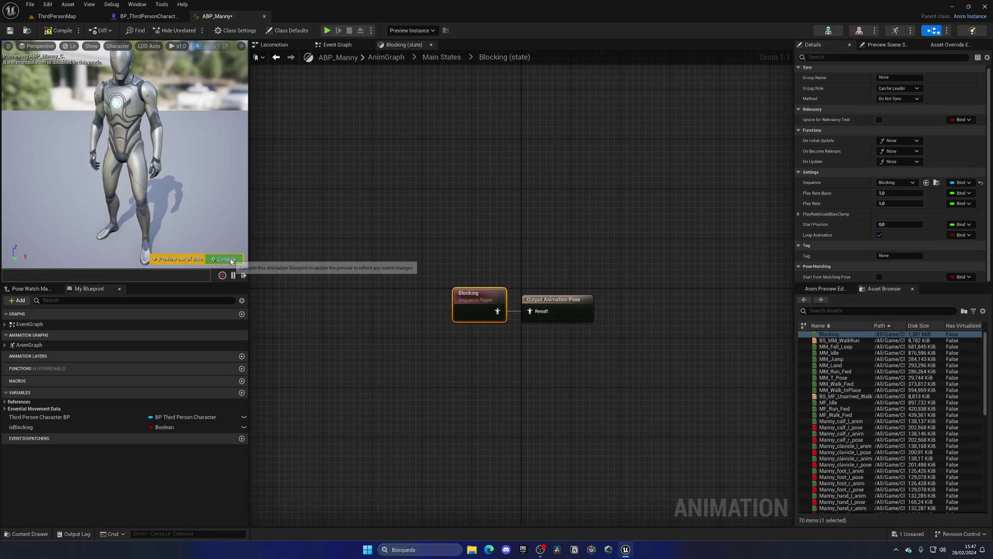
left_click(10, 30)
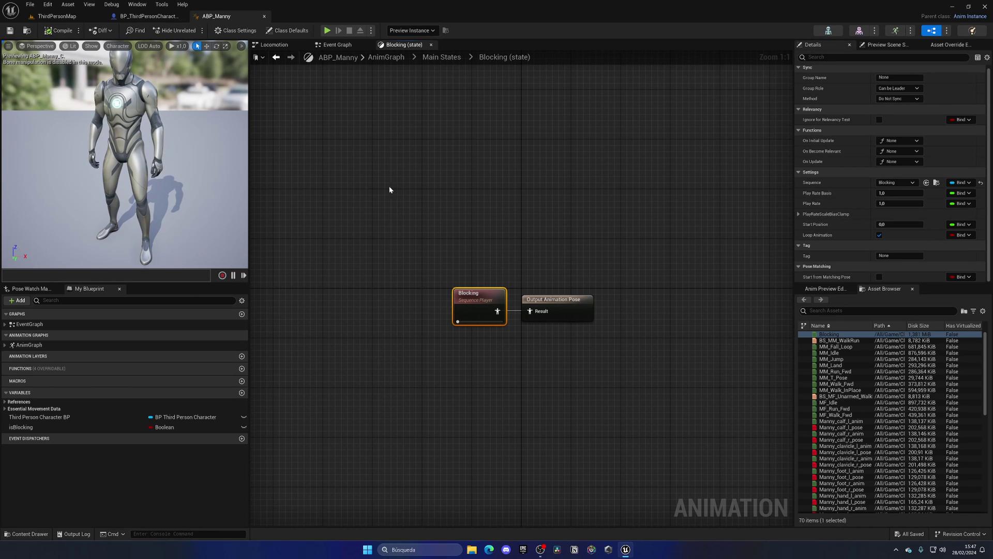
left_click(478, 216)
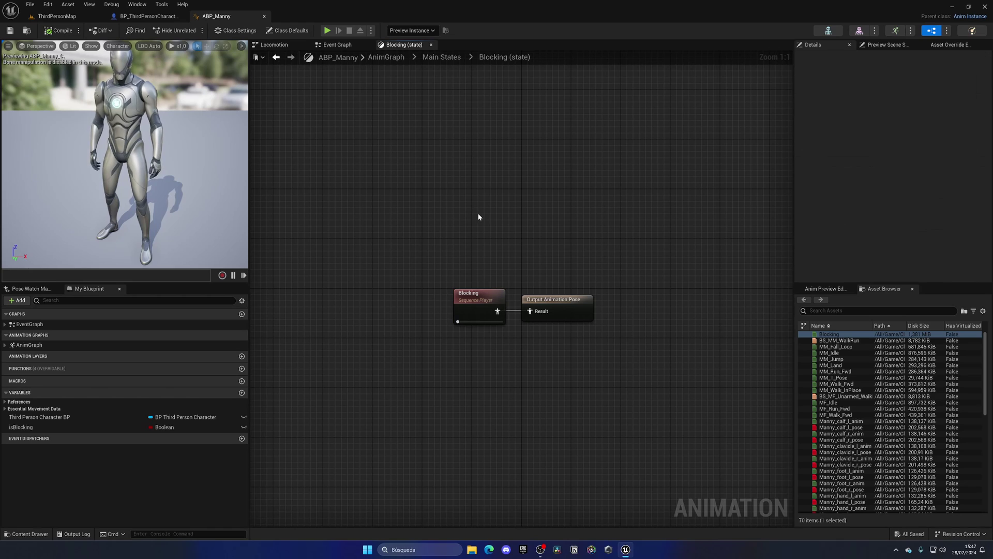
Step: Play ThirdPersonMap and test blocking with the character both standing still and moving, then stop the session
left_click(57, 16)
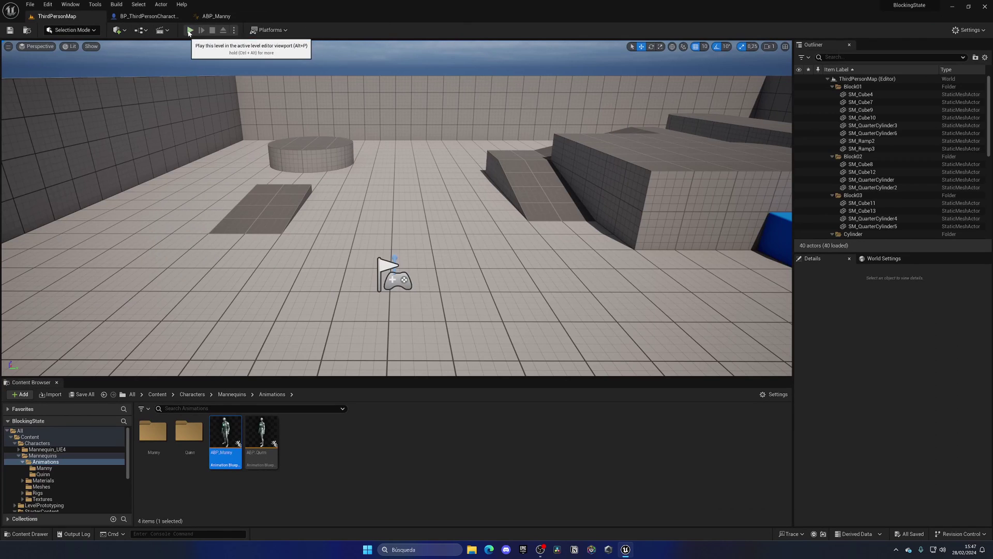
left_click(190, 30)
key("b")
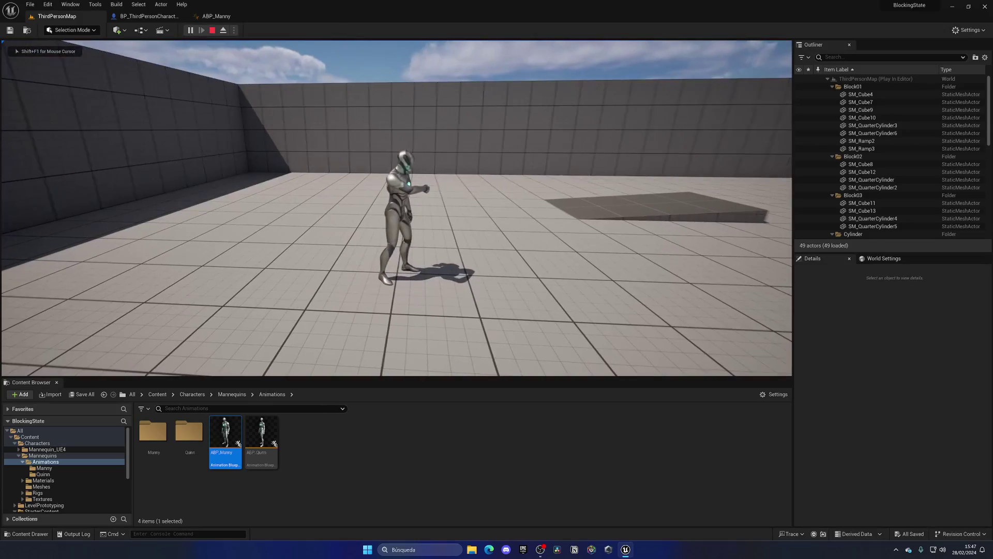
key("e")
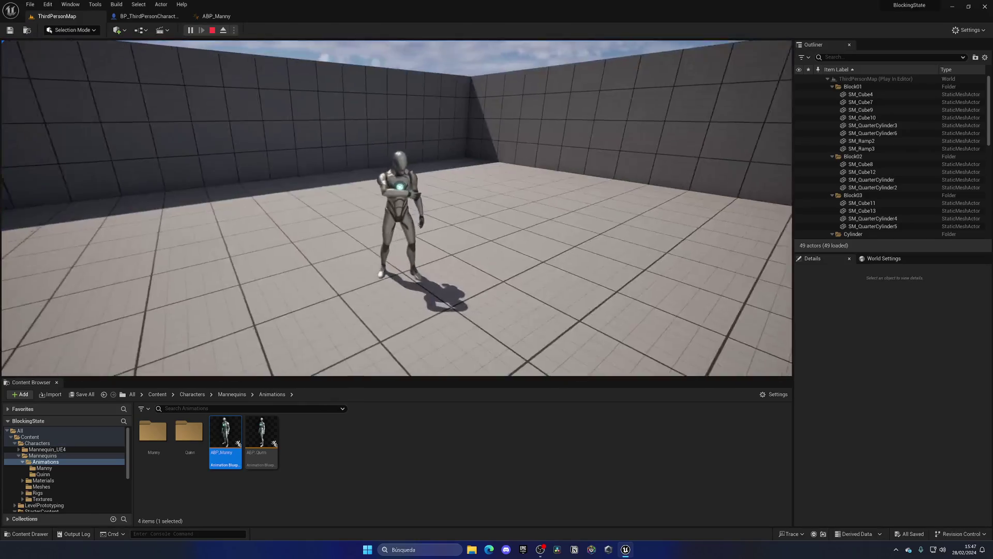
key("b")
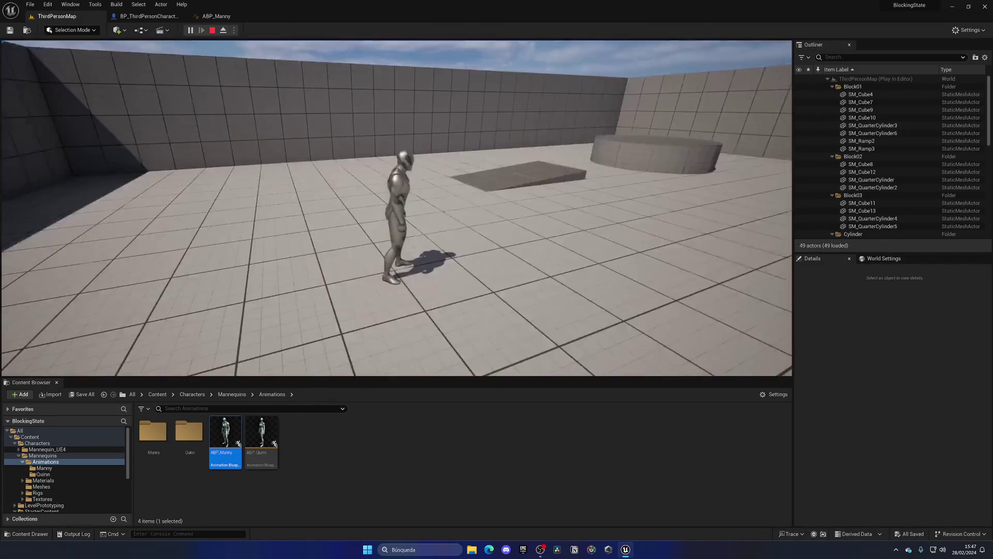
key("b")
key("b")
key("d")
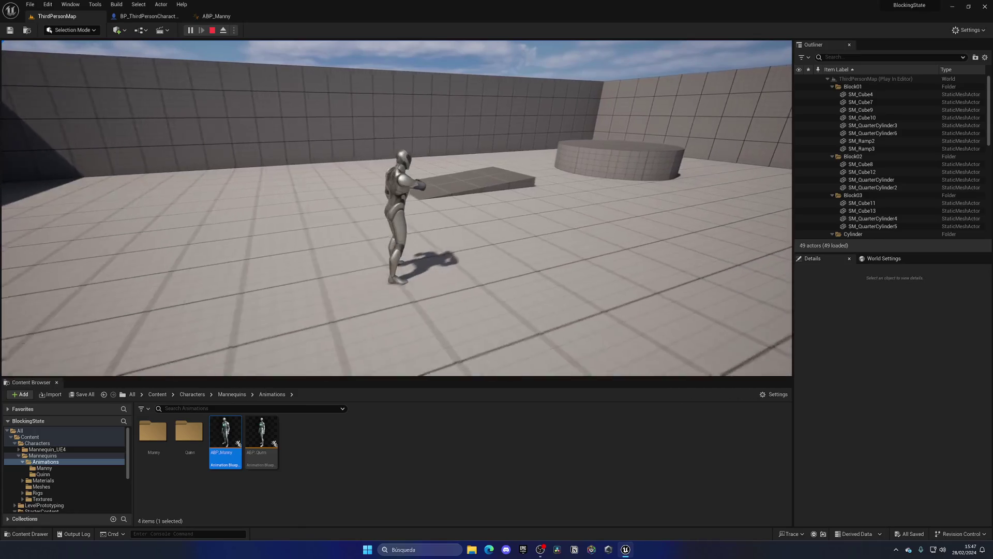
key("a")
key("d")
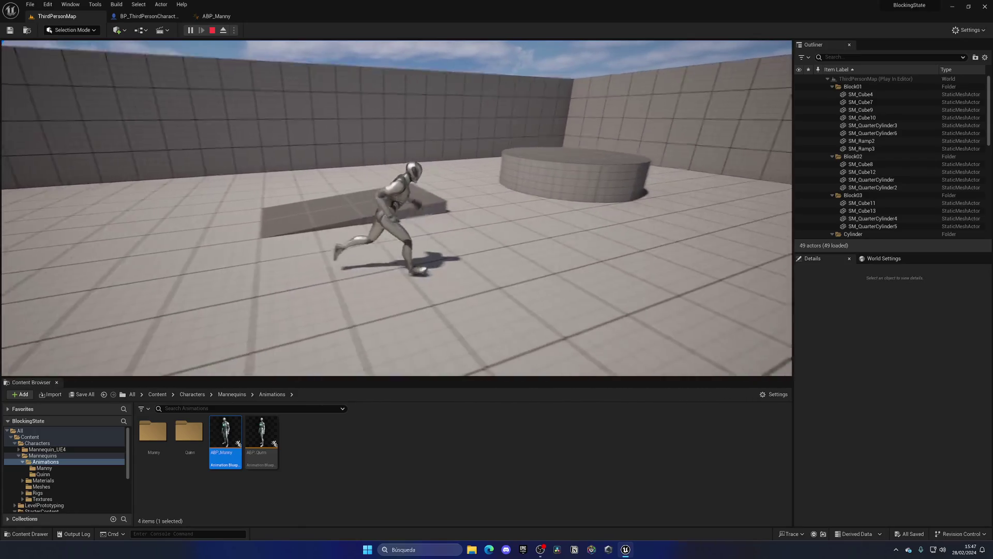
key("b")
key("d")
key("s")
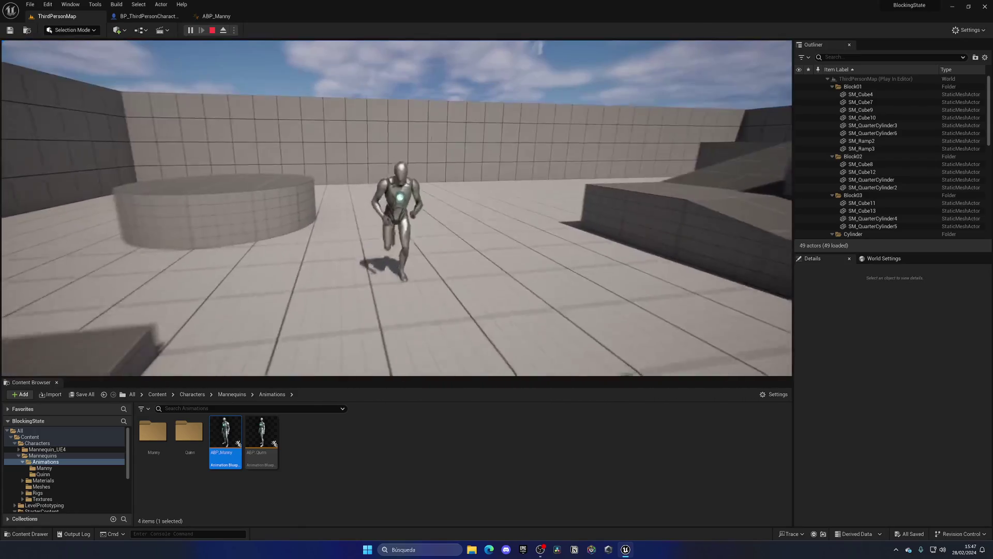
key("b")
key("d")
key("s")
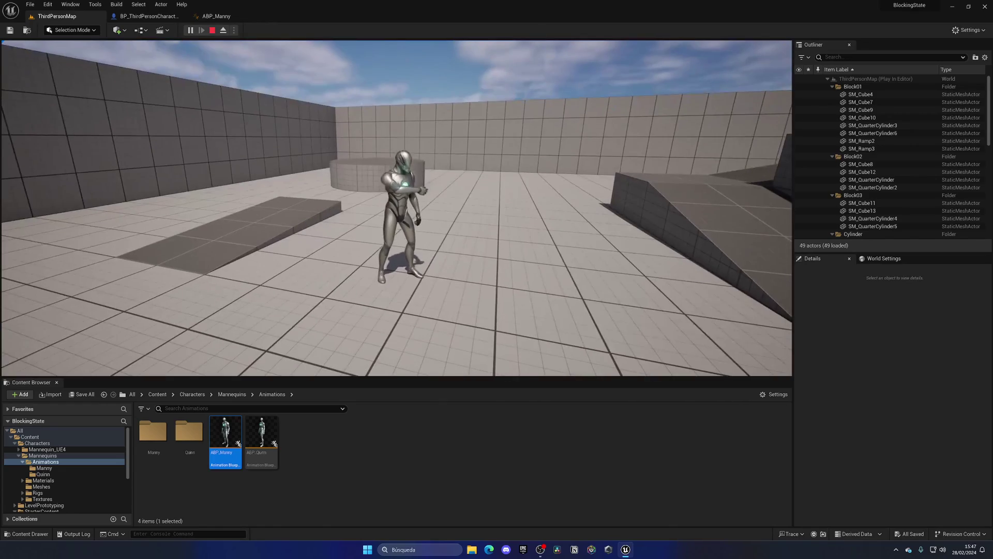
key("d")
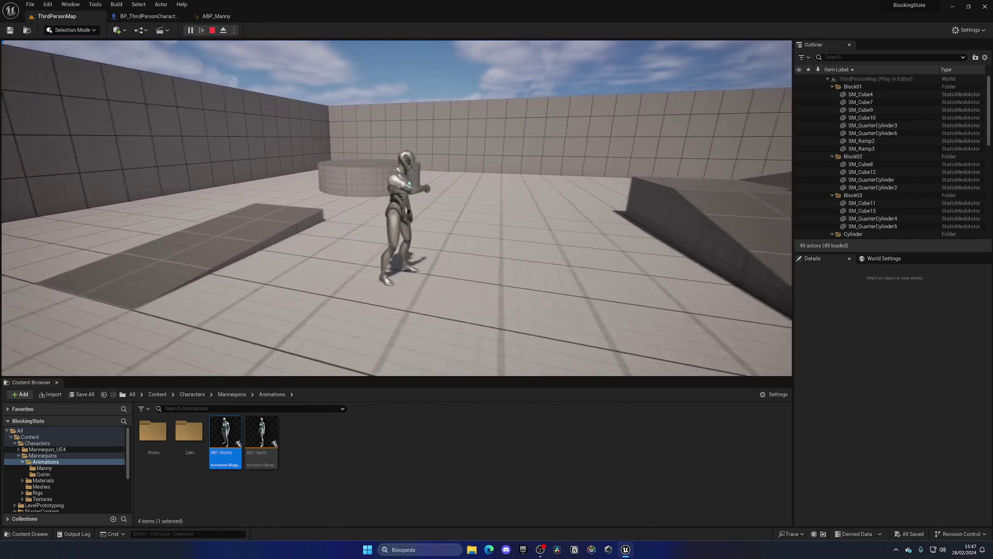
key("w")
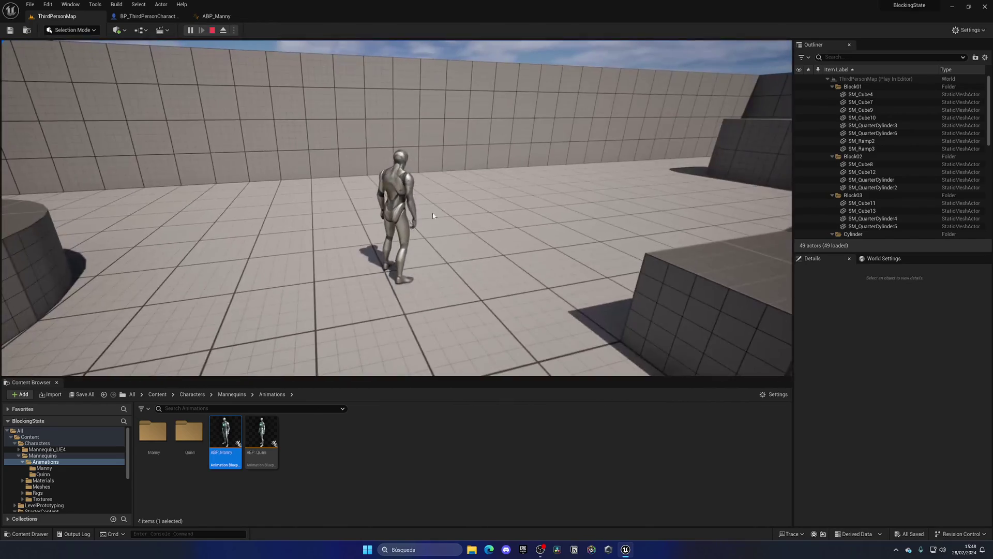
key("Escape")
Step: In ABP_Manny's Blocking state, insert a Layered blend per bone node between the Blocking animation and the Output Animation Pose
left_click(155, 17)
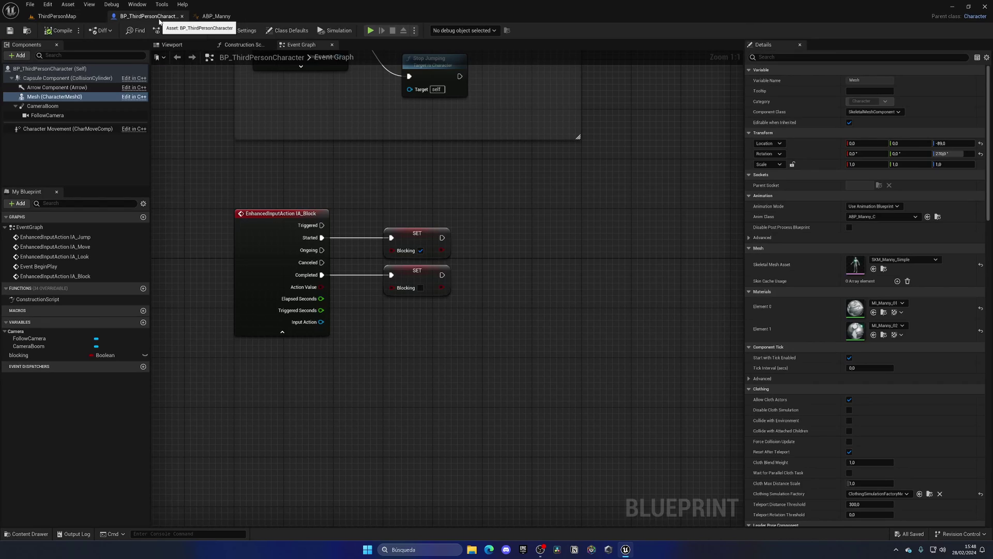
left_click(215, 16)
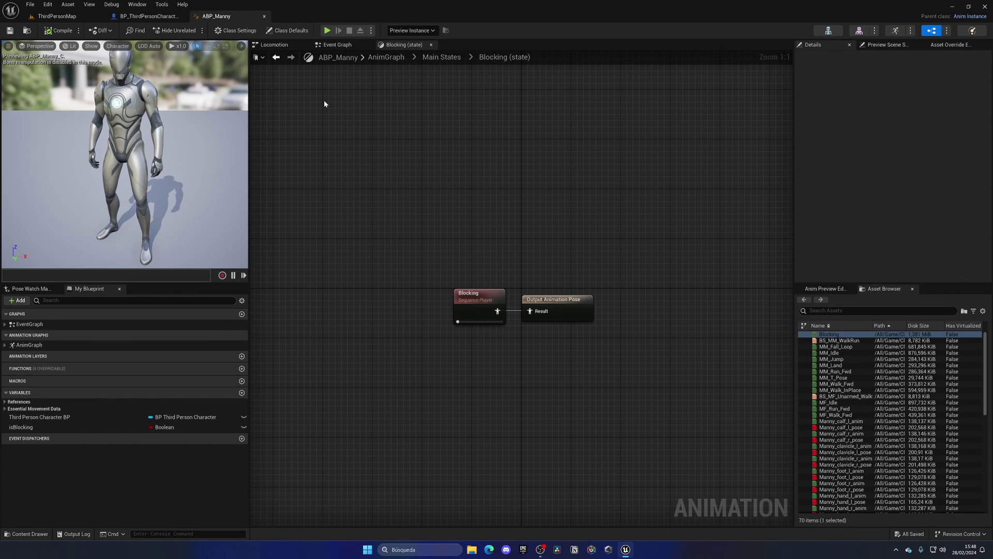
left_click(441, 57)
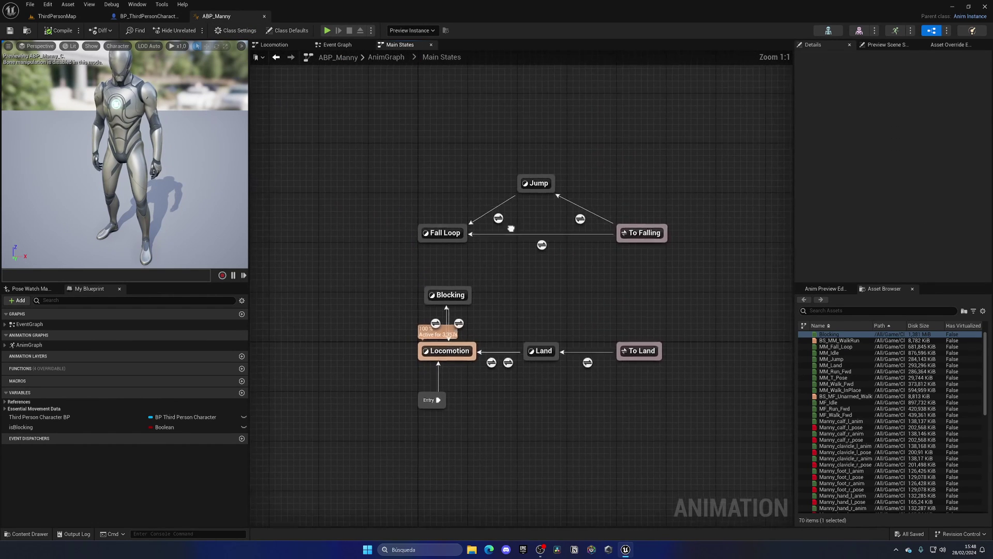
double_click(403, 260)
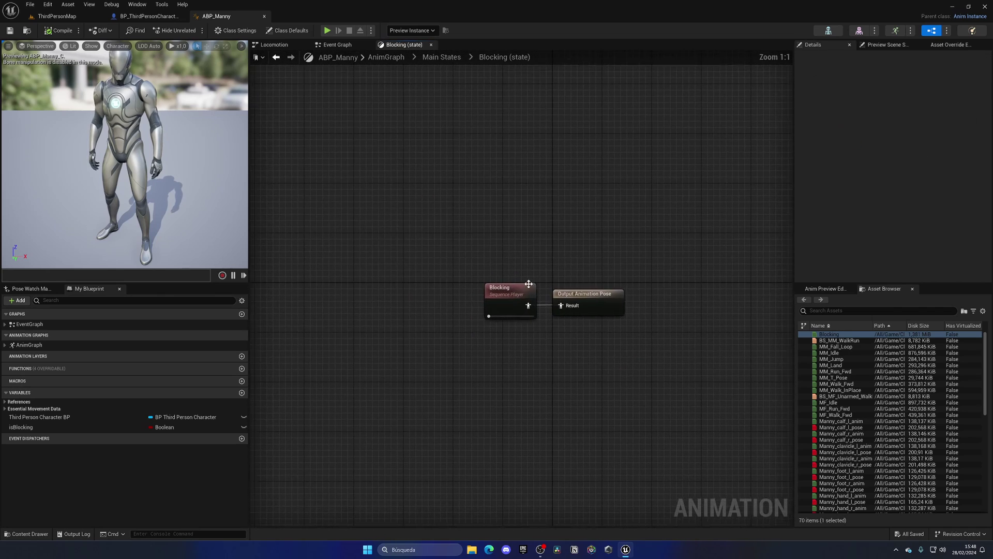
left_click_drag(383, 309, 420, 317)
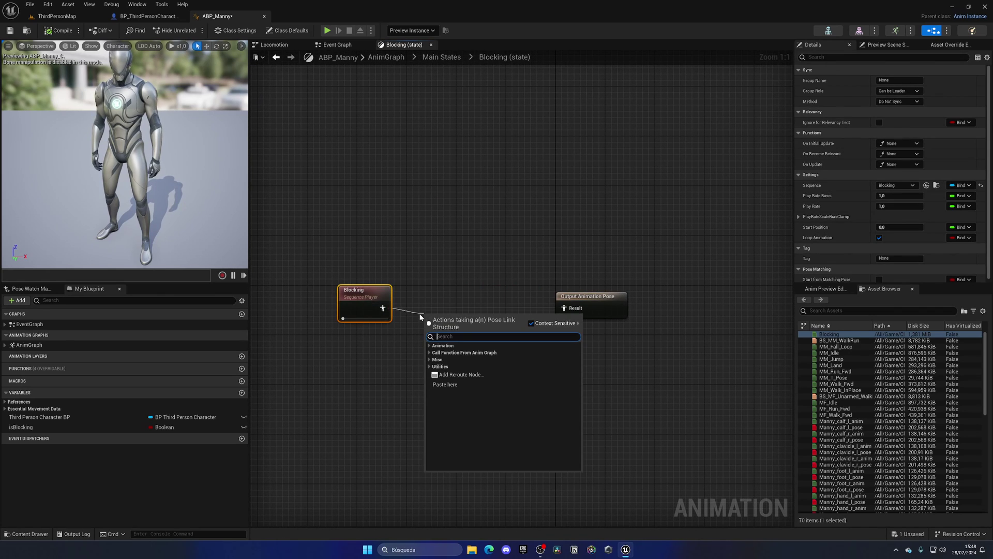
type("blend")
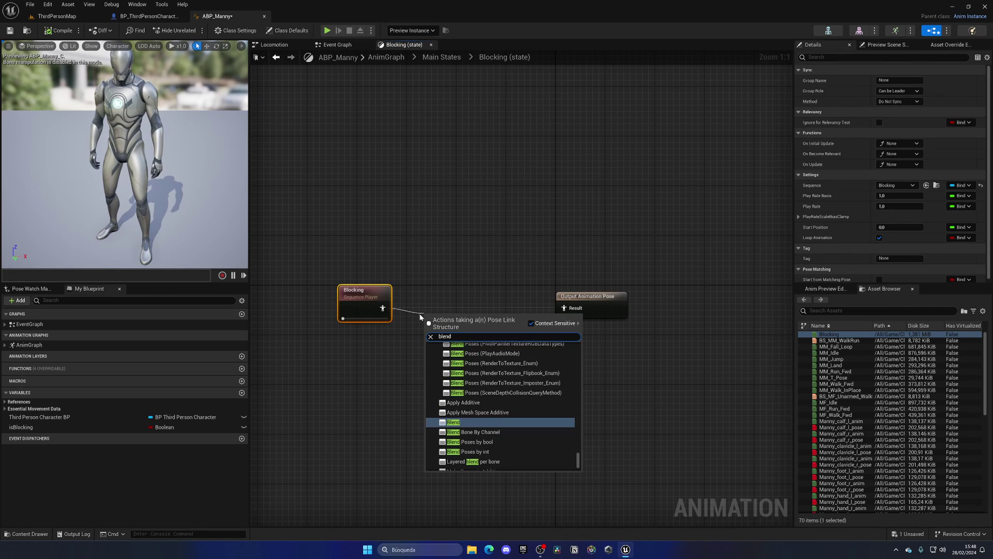
key("Down")
key("Down")
key("Down")
key("Down")
key("Return")
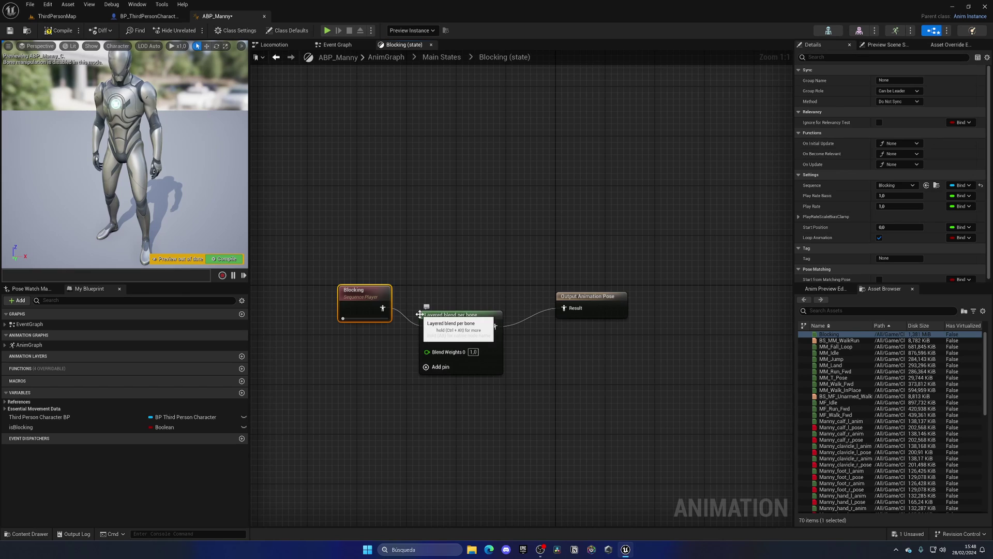
Step: Align the Layered blend per bone node with its neighbours and reconnect the Blocking animation to its Blend Poses 0 input
left_click_drag(459, 301, 458, 300)
left_click_drag(432, 313, 450, 295)
right_click_drag(462, 374, 534, 354)
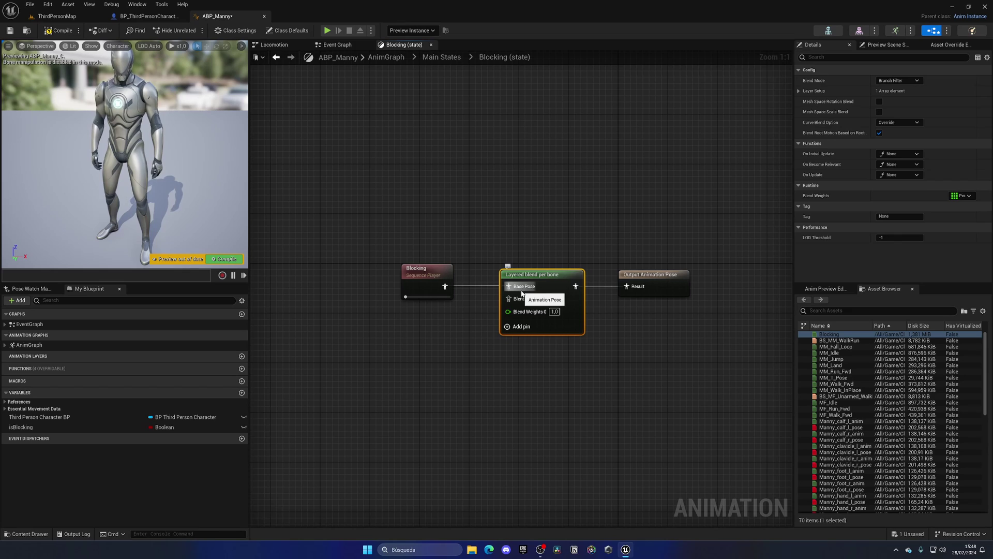
left_click_drag(430, 271, 508, 298)
left_click_drag(416, 313, 434, 319)
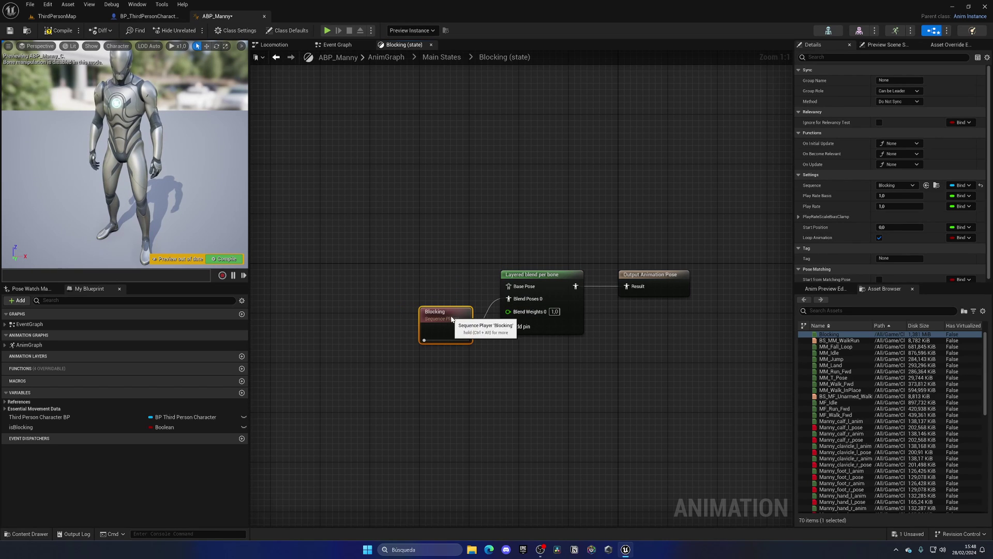
left_click(455, 362)
Step: Feed the Base Pose input with a Use cached pose 'Locomotion' node and compile the animation blueprint
left_click_drag(508, 286, 425, 288)
type("loco")
key("Return")
left_click(409, 301)
left_click(432, 304)
left_click(224, 259)
right_click_drag(446, 240, 350, 241)
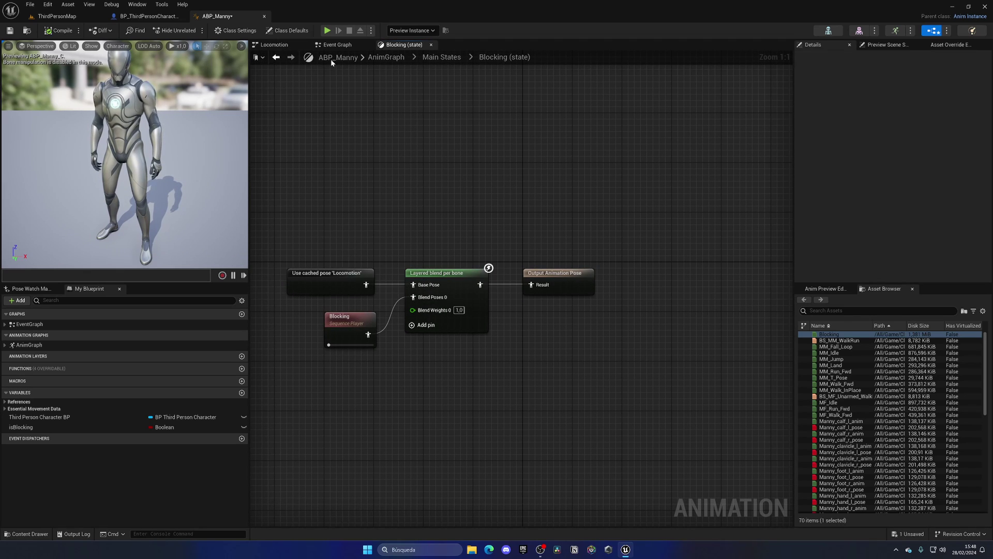
Step: Examine the Locomotion state machine and its cached pose in the AnimGraph, then review both pose inputs in the Blocking state
left_click(384, 58)
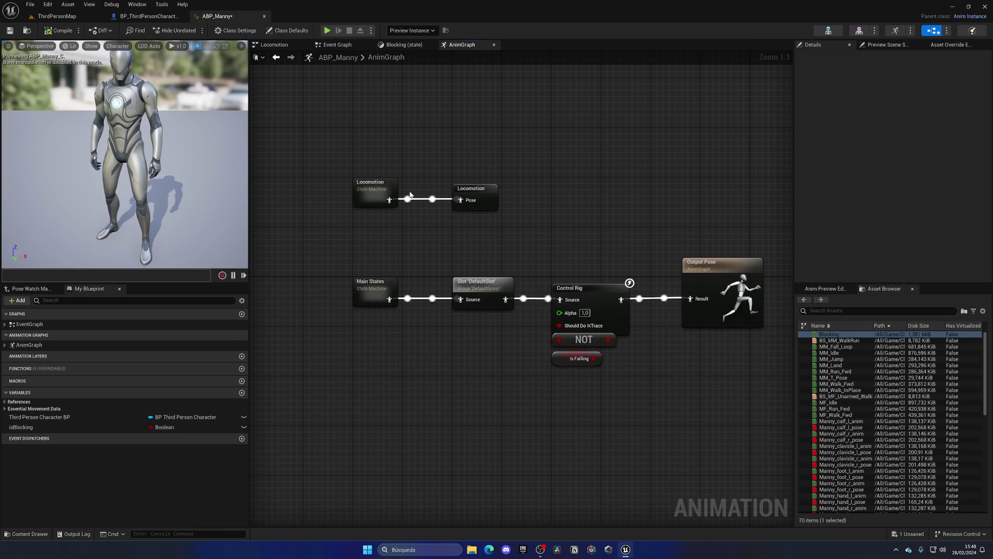
double_click(380, 194)
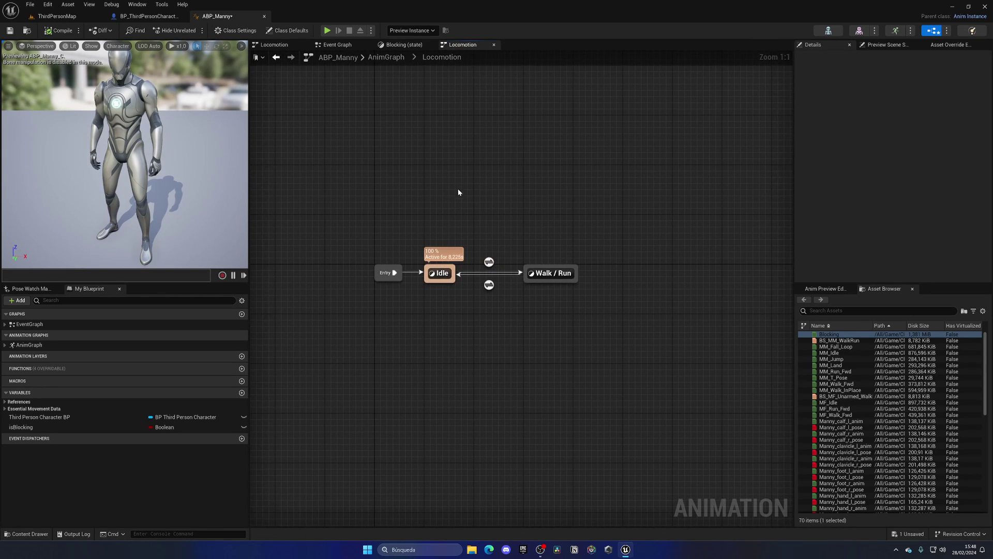
left_click(386, 57)
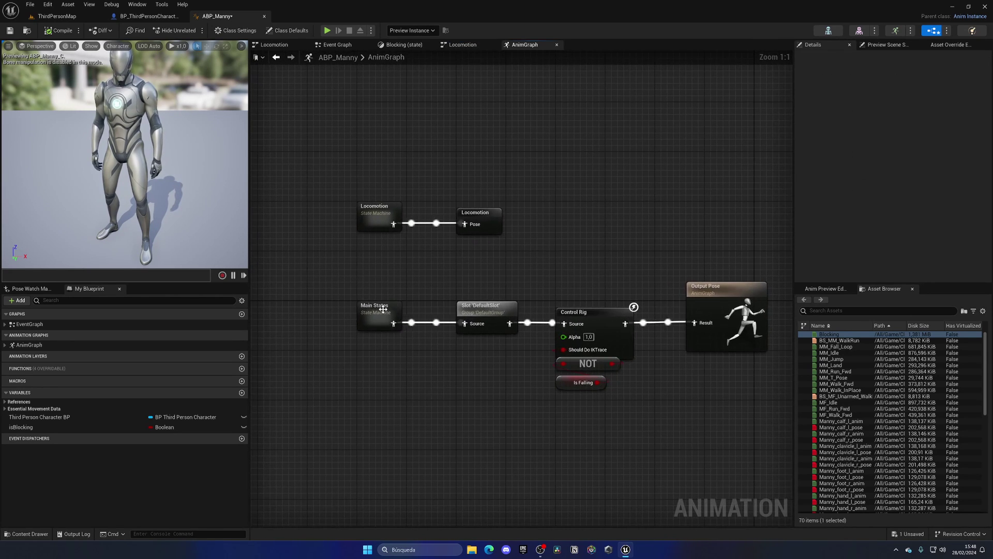
double_click(382, 216)
left_click(455, 299)
right_click_drag(479, 319, 449, 318)
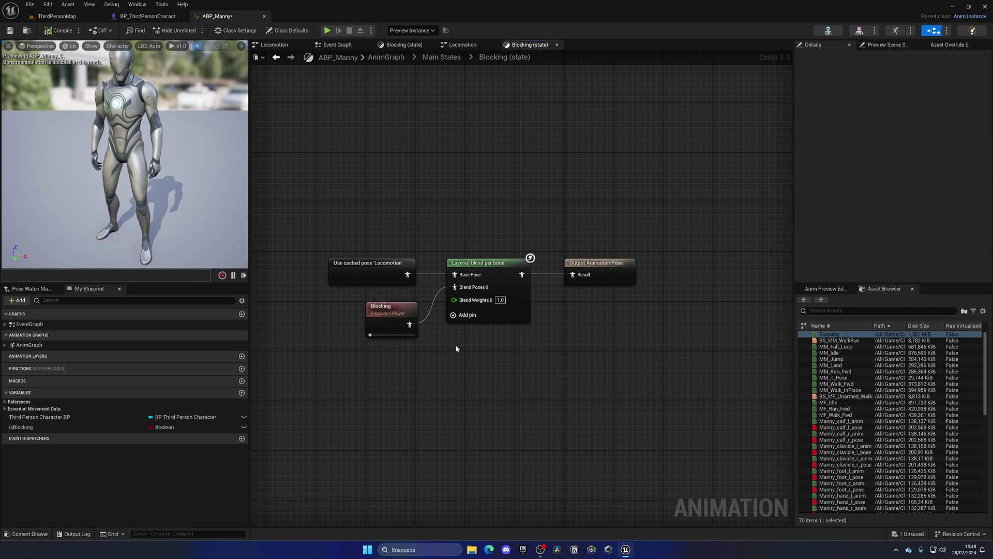
left_click(371, 273)
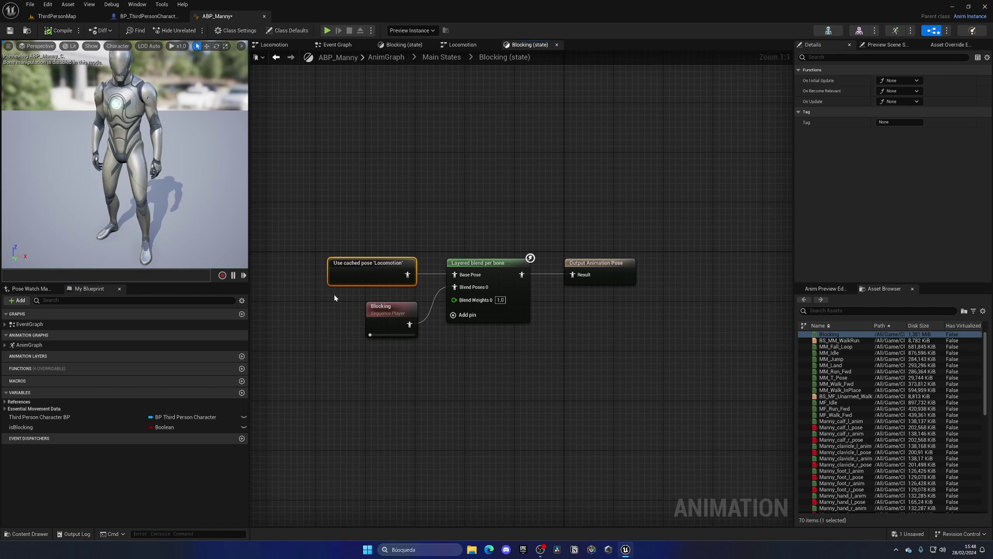
left_click(378, 311)
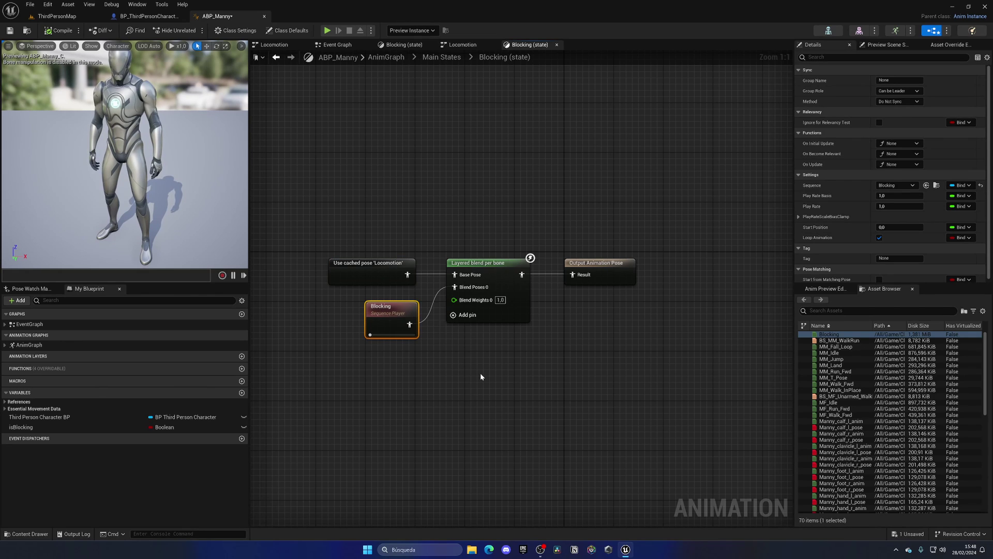
Step: Add a branch filter to the Layered blend per bone node's layer setup with spine_02 as the bone name
left_click(489, 274)
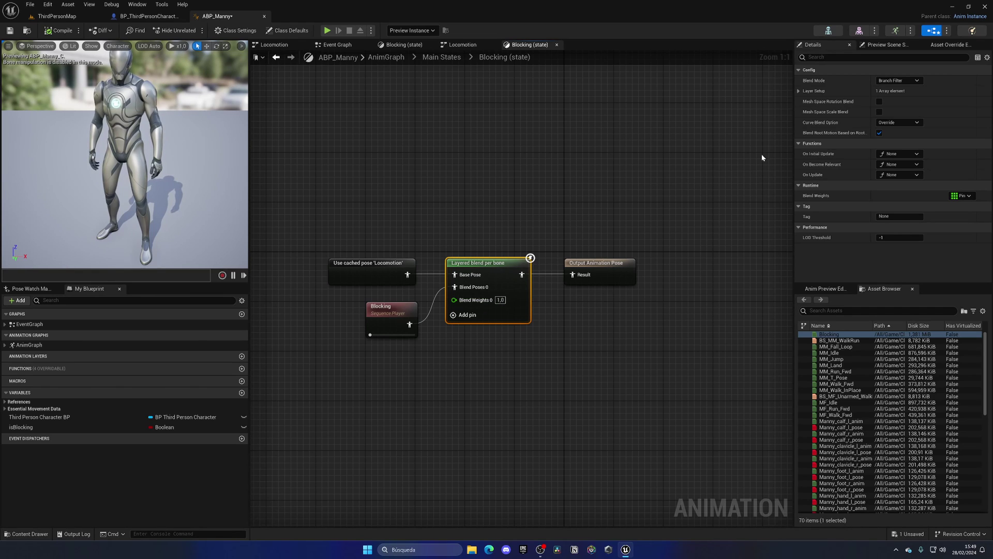
left_click(798, 91)
left_click(806, 101)
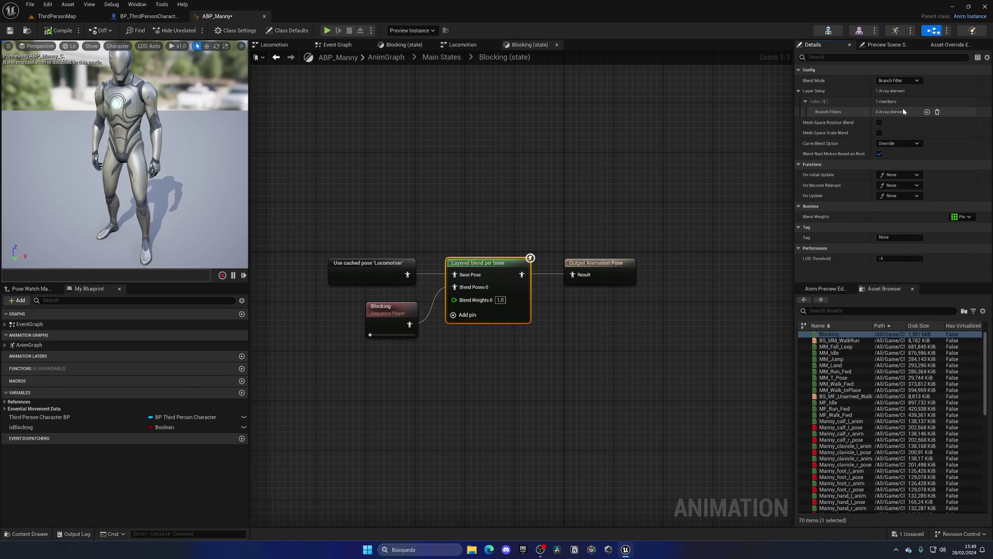
left_click(926, 112)
left_click(818, 123)
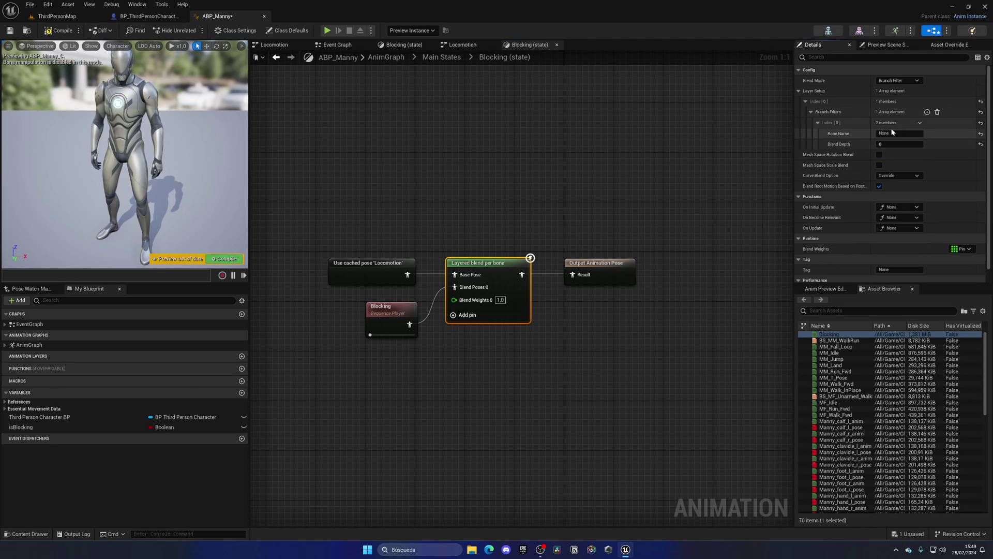
left_click(865, 133)
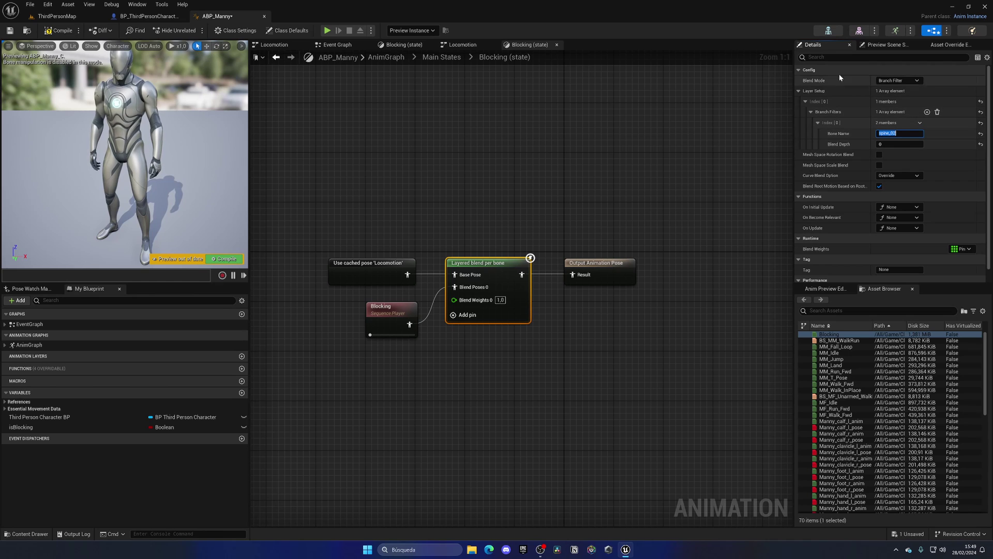
Step: Open the SK_Mannequin skeleton and locate the spine_02 bone in its hierarchy
left_click(828, 30)
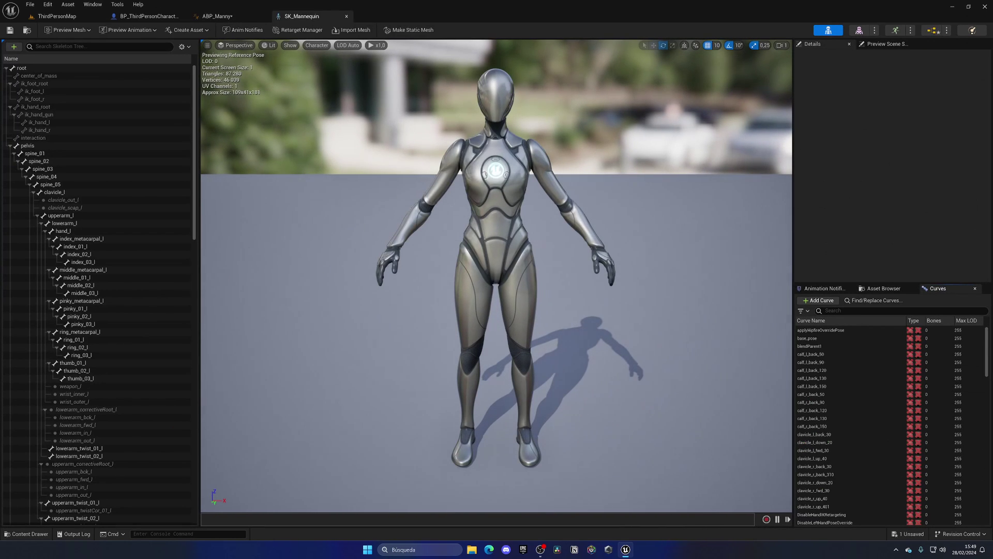
left_click(138, 161)
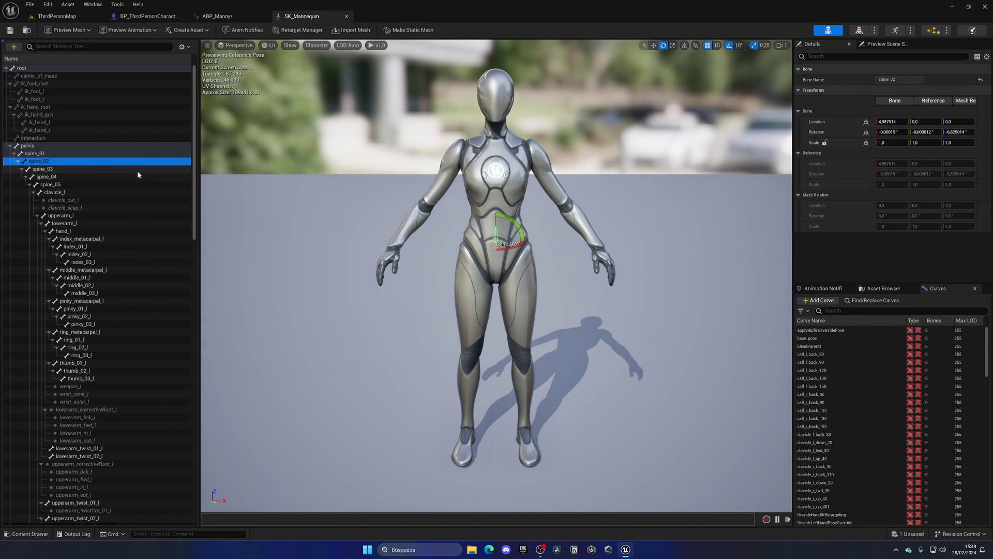
Step: Change the Layered blend per bone node's branch filter bone to spine_03, then compile and save the ABP_Manny animation blueprint
left_click(60, 168)
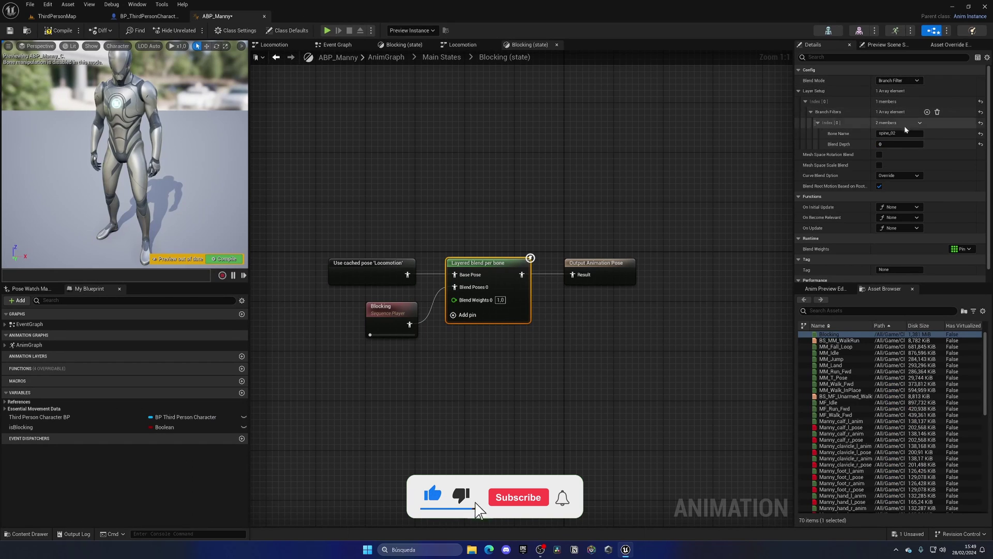
left_click(905, 133)
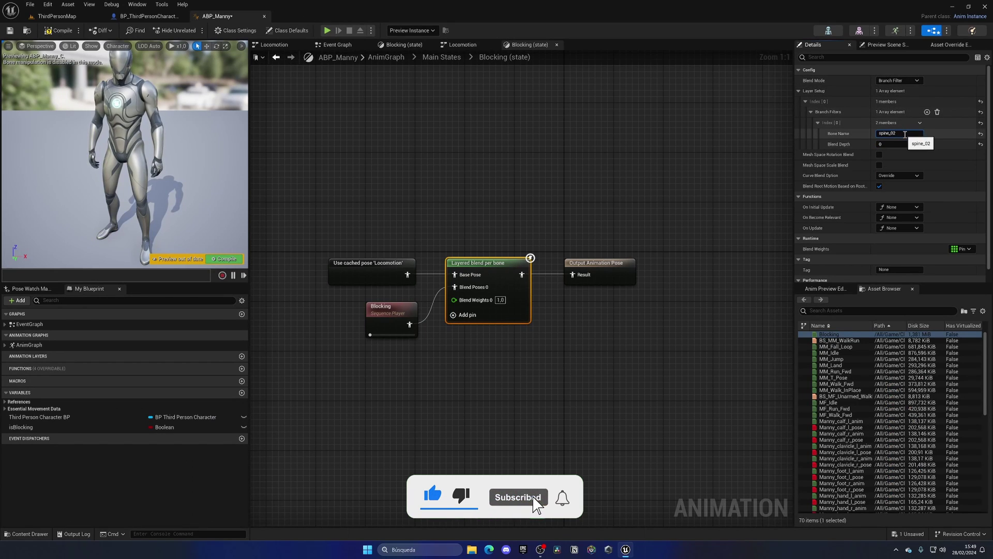
left_click(62, 31)
key("ctrl+s")
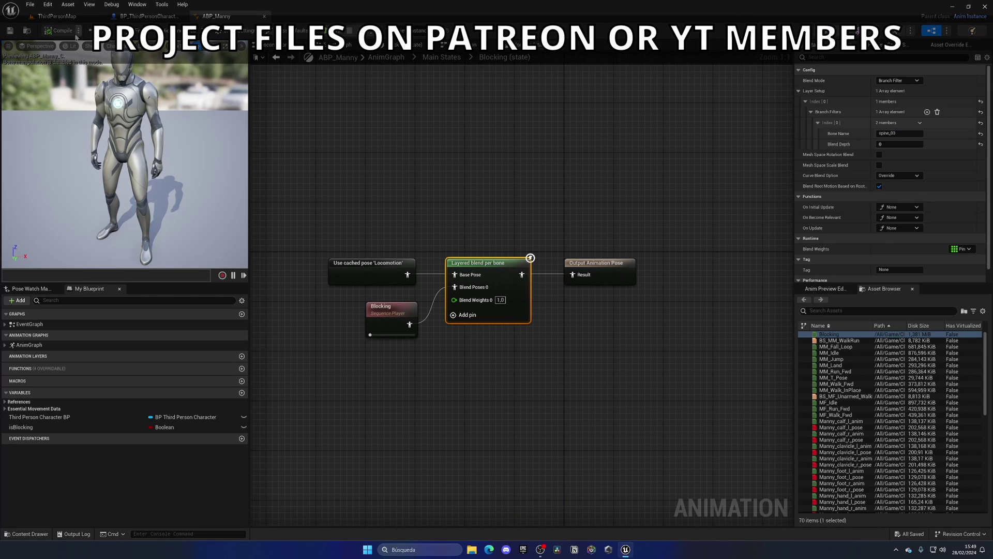
Step: Play-test ThirdPersonMap by running the character around in different directions while blocking, and end the play session
left_click(79, 16)
left_click(179, 32)
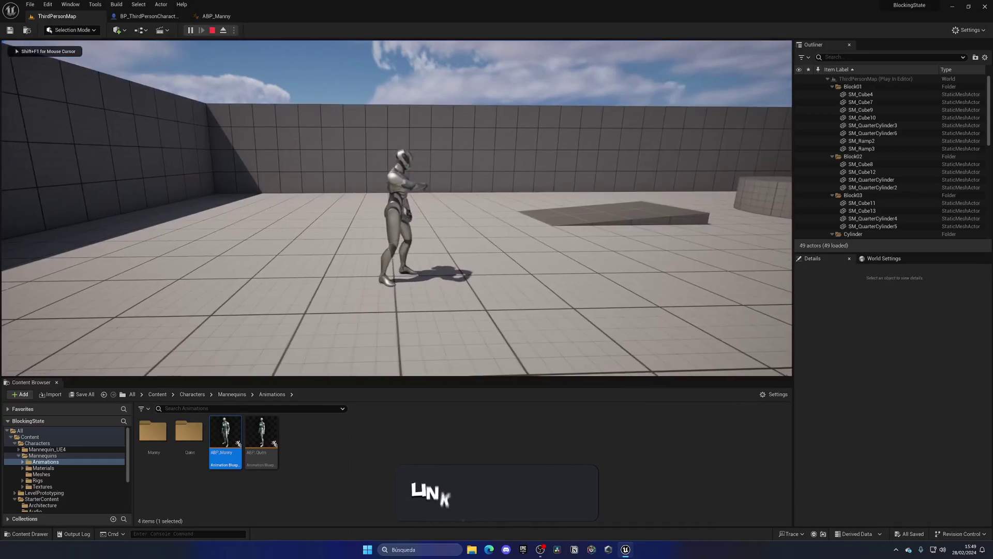
key("d")
key("w")
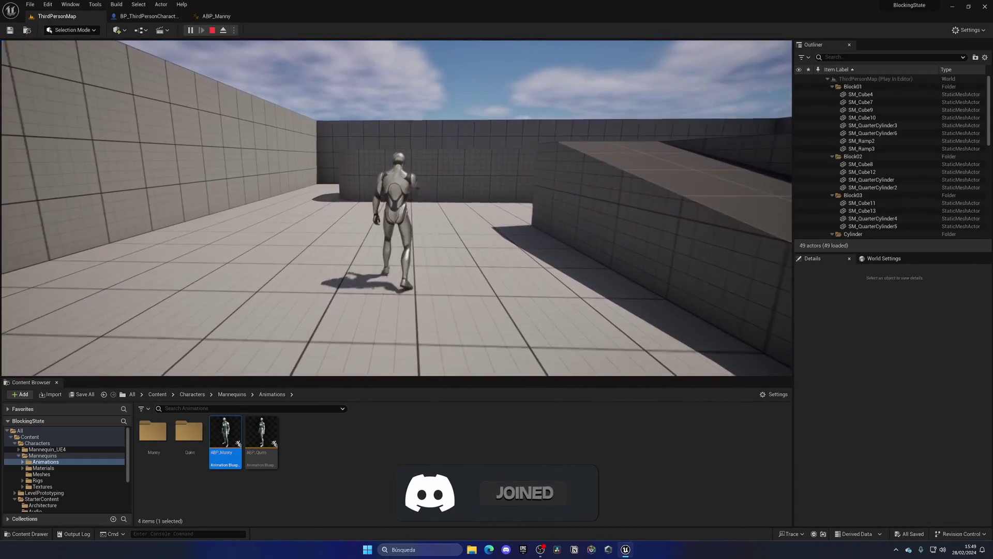
key("w")
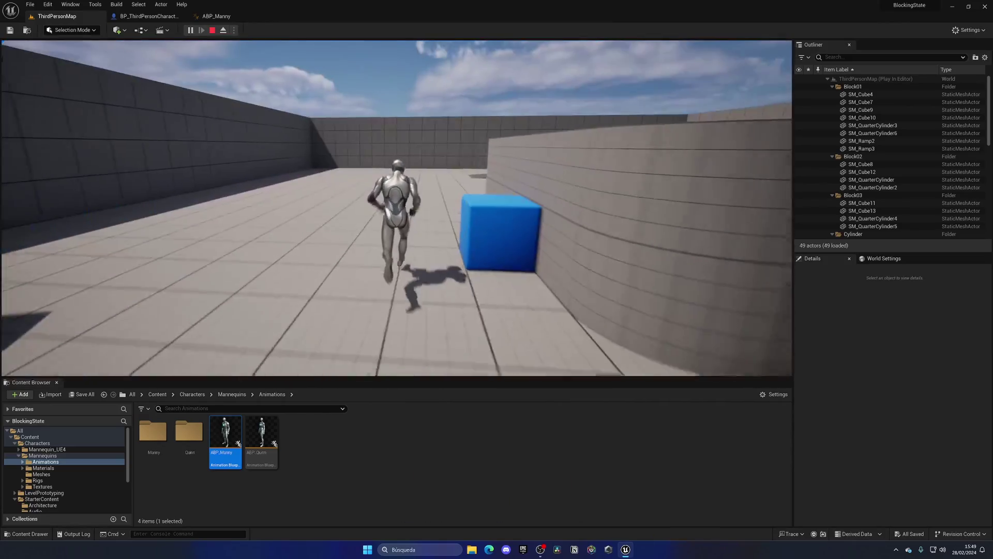
key("a")
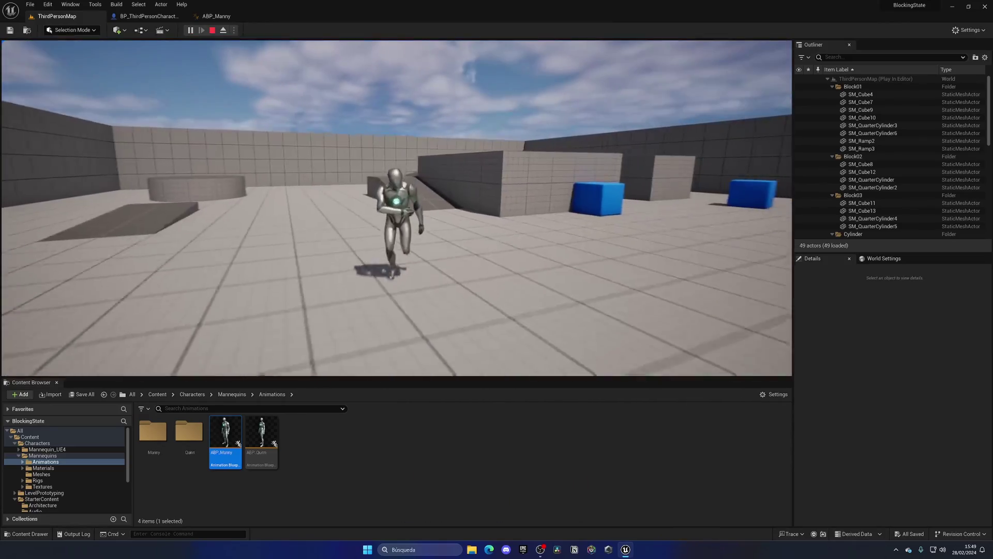
key("Escape")
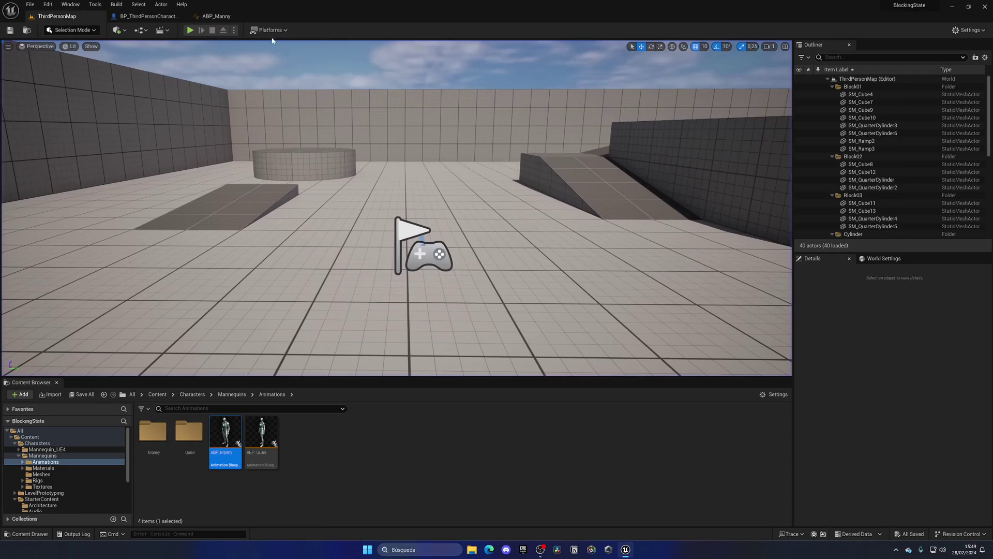
Step: Return to the IA_Block input event in the BP_ThirdPersonCharacter Event Graph
left_click(148, 16)
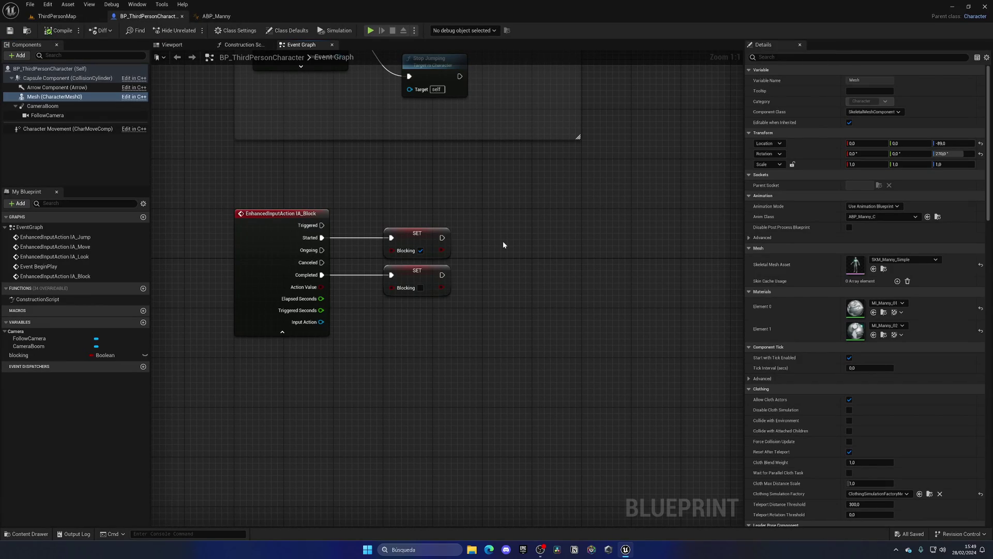